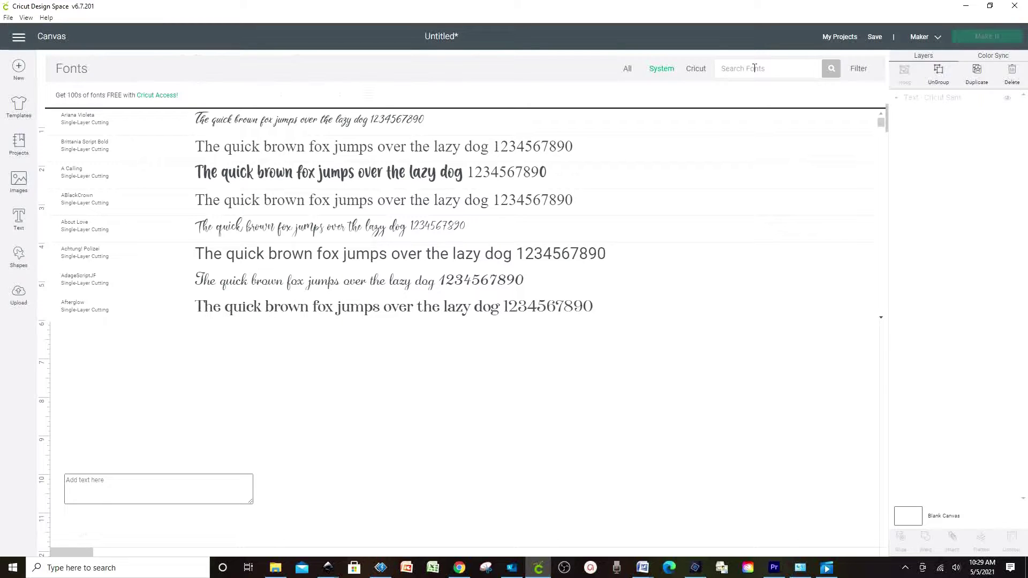
Choose the American Captain system font and enter the text MOM.
type("AMERICAN")
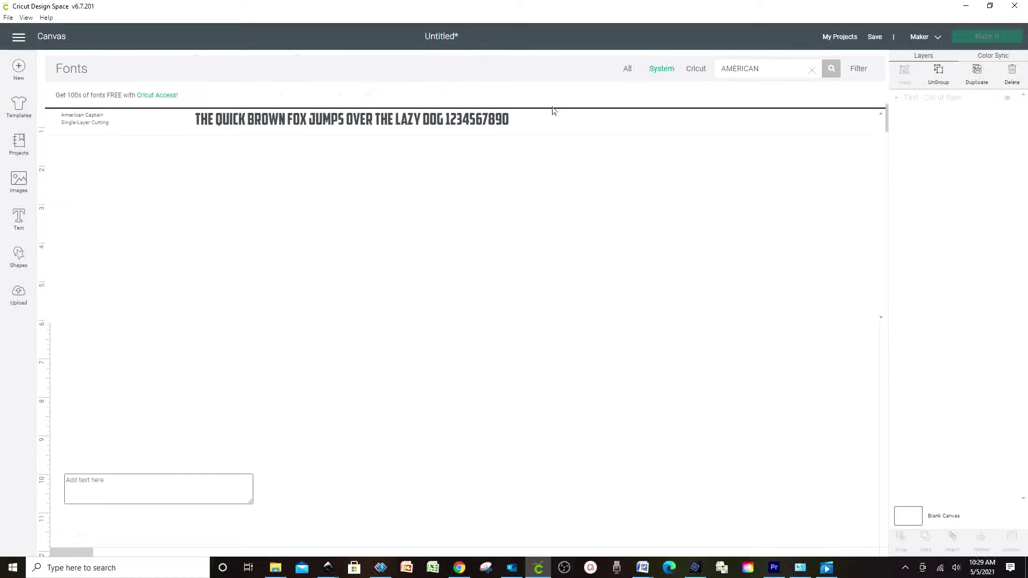
left_click(408, 131)
left_click(252, 476)
type("MOM")
left_click(328, 300)
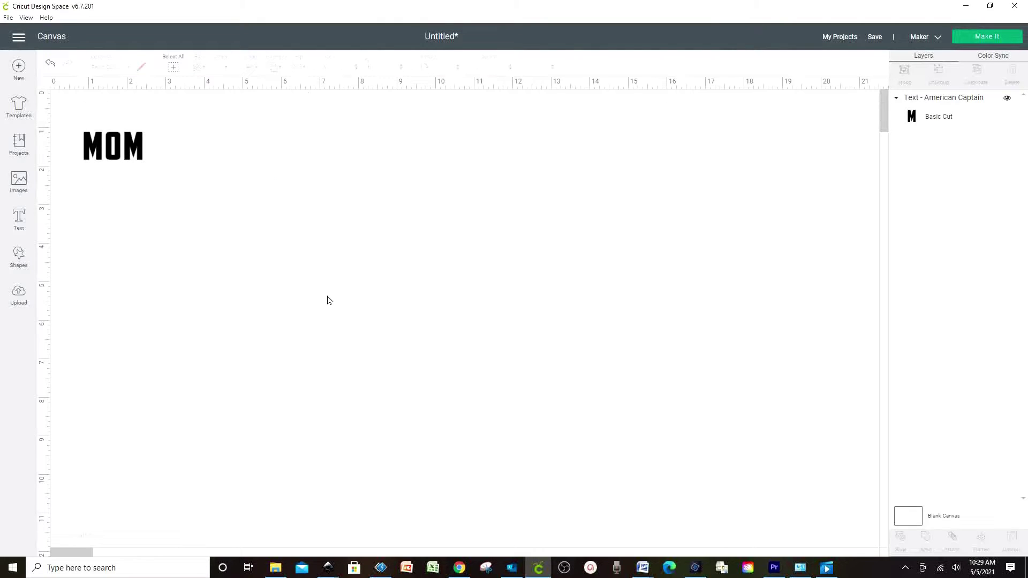
Enlarge the MOM text to about 10.65 by 5.07 inches and move it further in on the canvas.
left_click(125, 157)
left_click_drag(150, 168, 387, 337)
left_click_drag(330, 263, 370, 332)
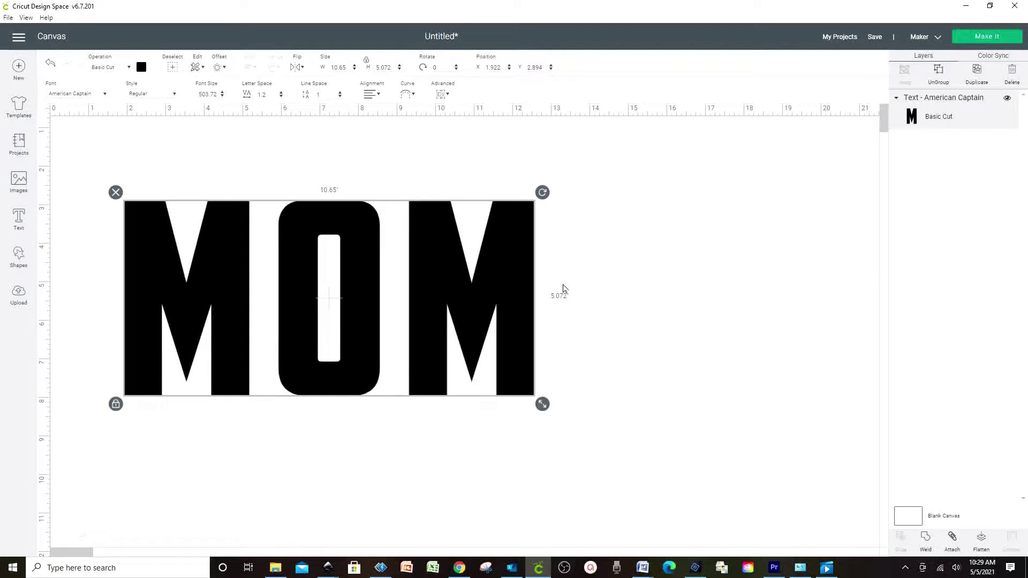
Reduce the MOM text's letter space to 0.3 and reshape it to about 9.79 by 4.49 inches with proportions unlocked.
left_click(282, 98)
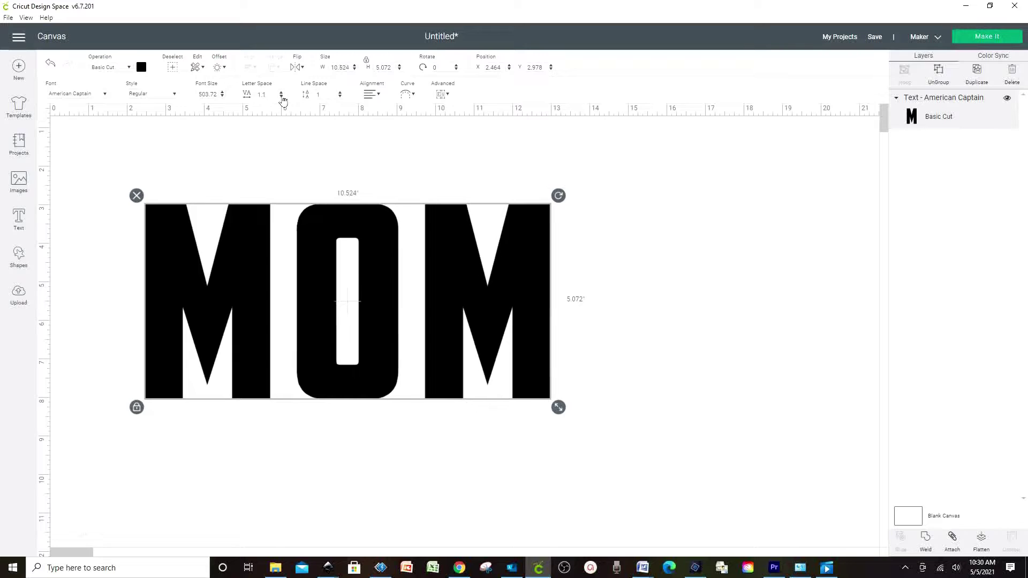
left_click(283, 97)
left_click(283, 98)
left_click(282, 98)
left_click(283, 97)
left_click(282, 98)
left_click(283, 98)
left_click(282, 98)
left_click(282, 98)
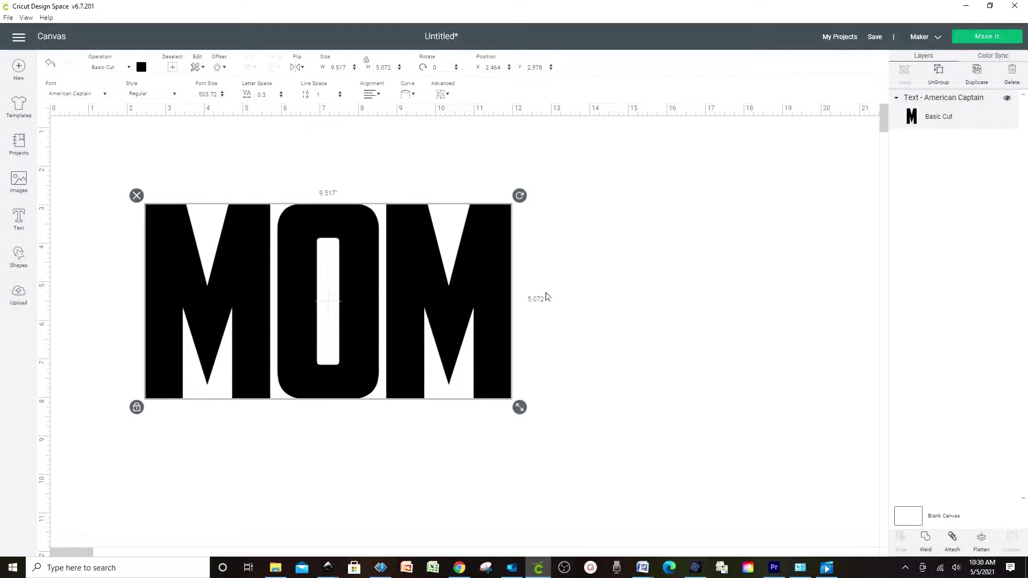
left_click(570, 302)
left_click(467, 340)
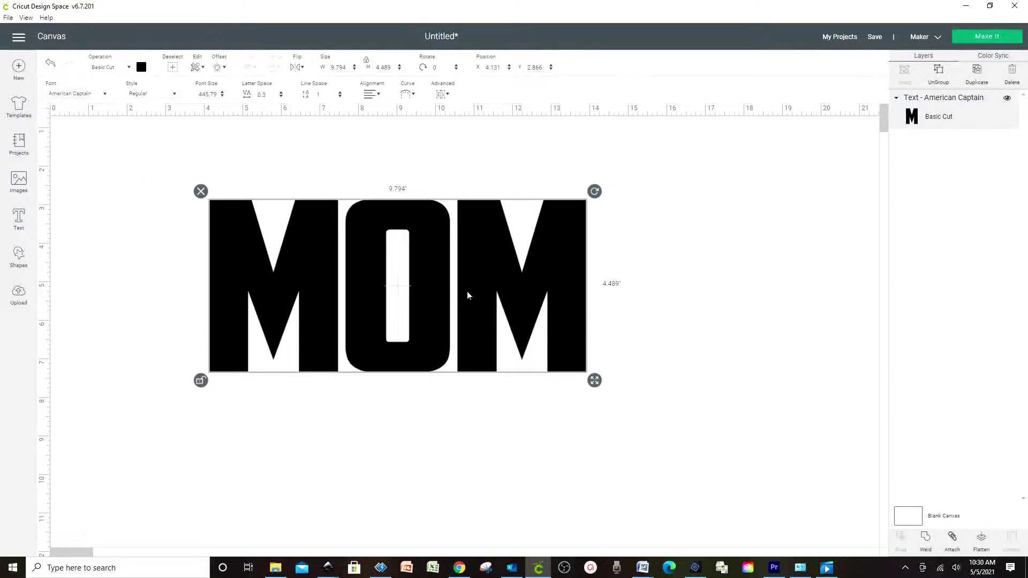
Recolour the MOM text light blue after trying dark blue.
left_click(142, 67)
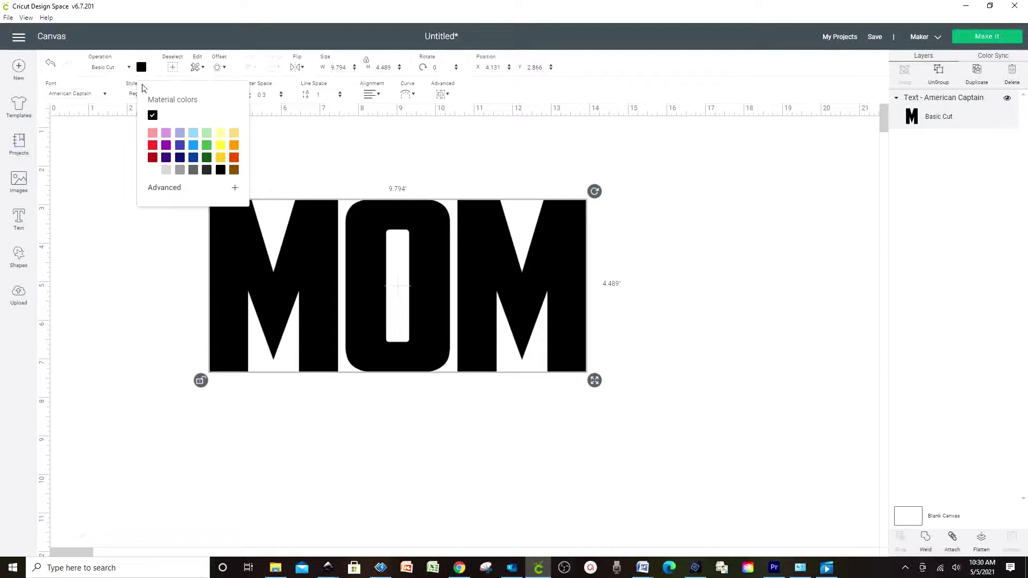
left_click(180, 158)
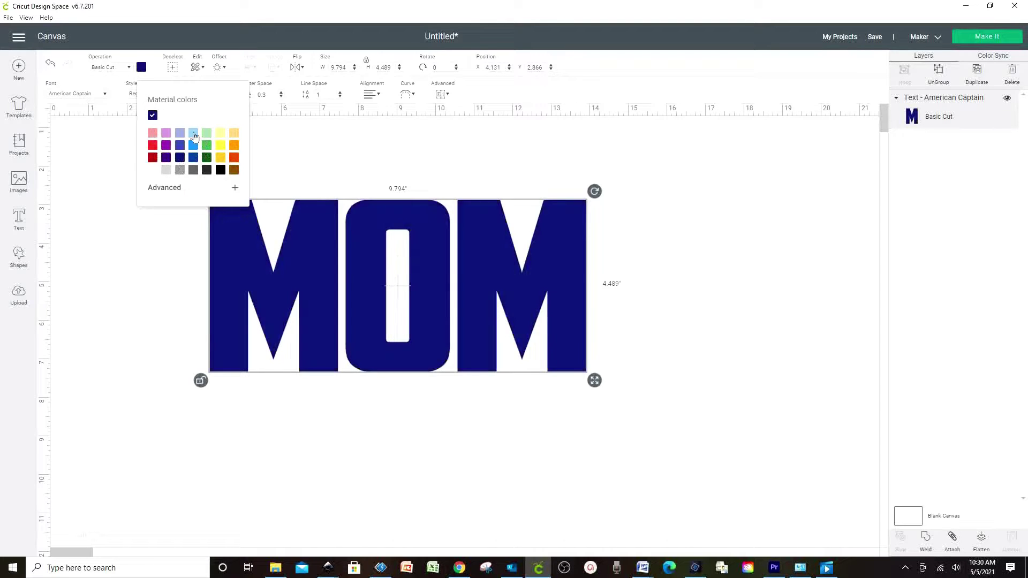
left_click(193, 134)
left_click(659, 291)
left_click(545, 303)
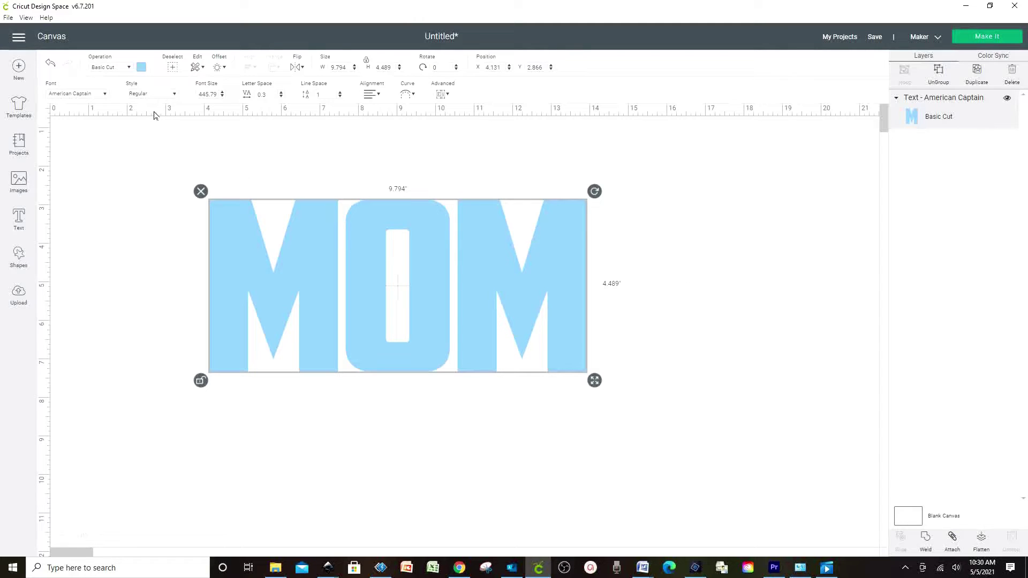
Nudge the MOM text slightly down and set its operation to Print Then Cut, Standard.
left_click(328, 249)
mouse_move(328, 248)
left_mouse_down()
mouse_move(324, 274)
mouse_move(324, 262)
left_mouse_up()
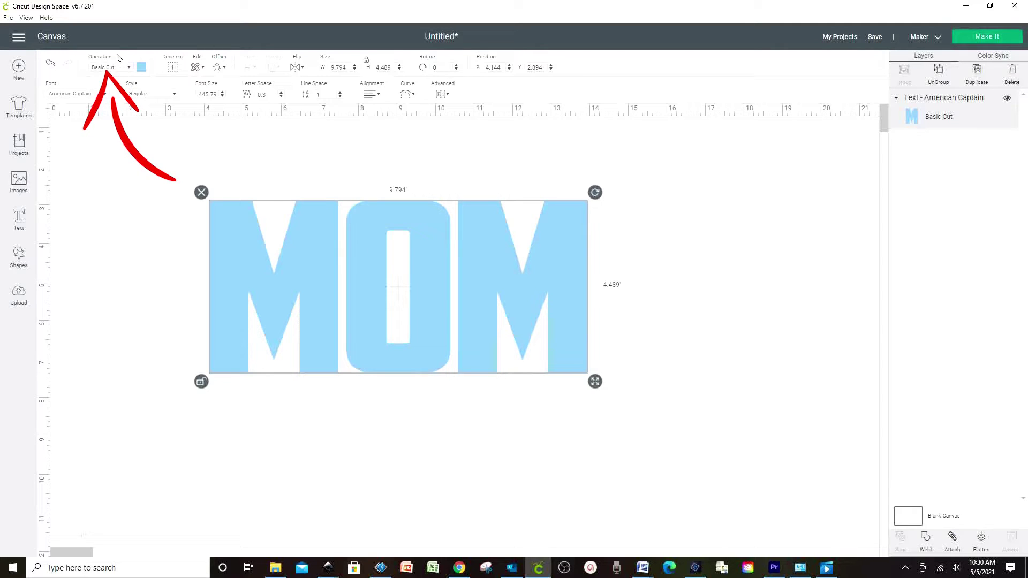
left_click(129, 68)
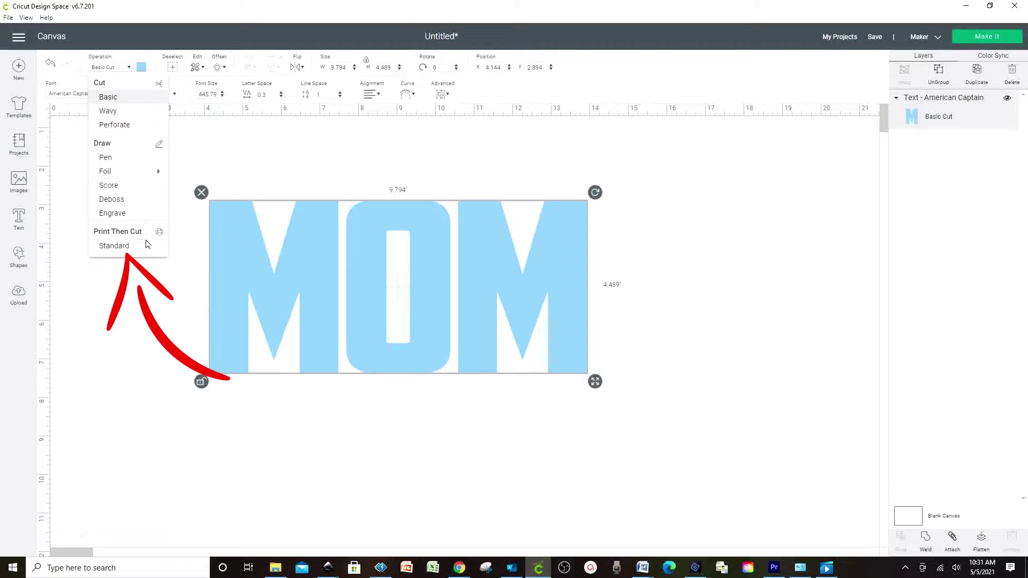
left_click(114, 246)
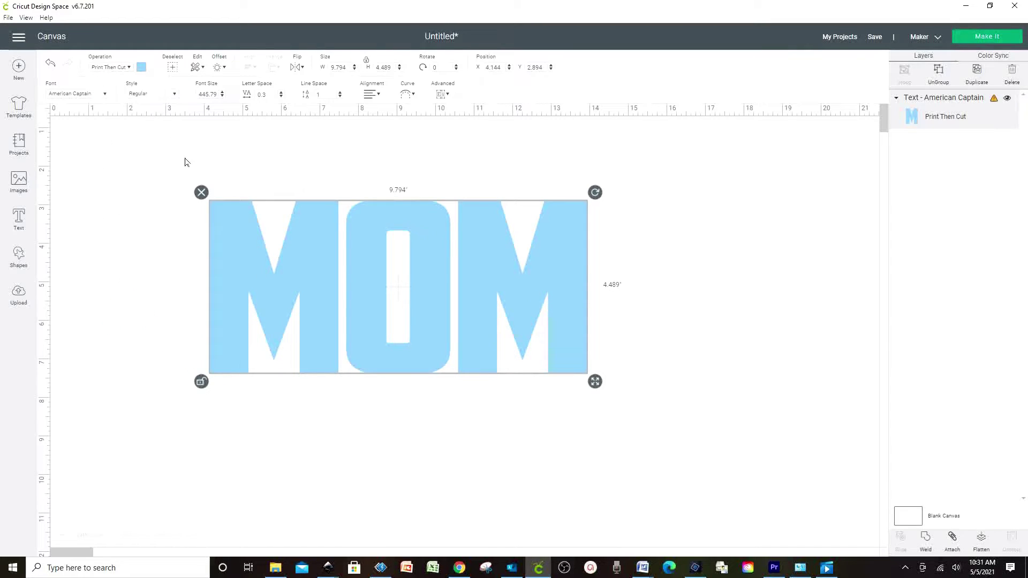
Change the MOM text's print type to Pattern and fill it with the pink floral pattern.
left_click(141, 69)
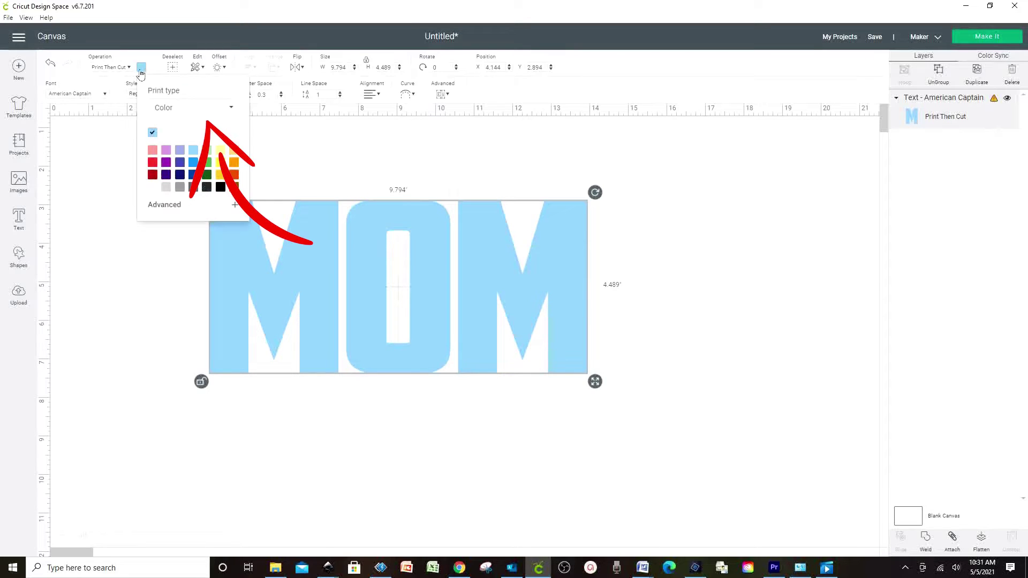
left_click(214, 114)
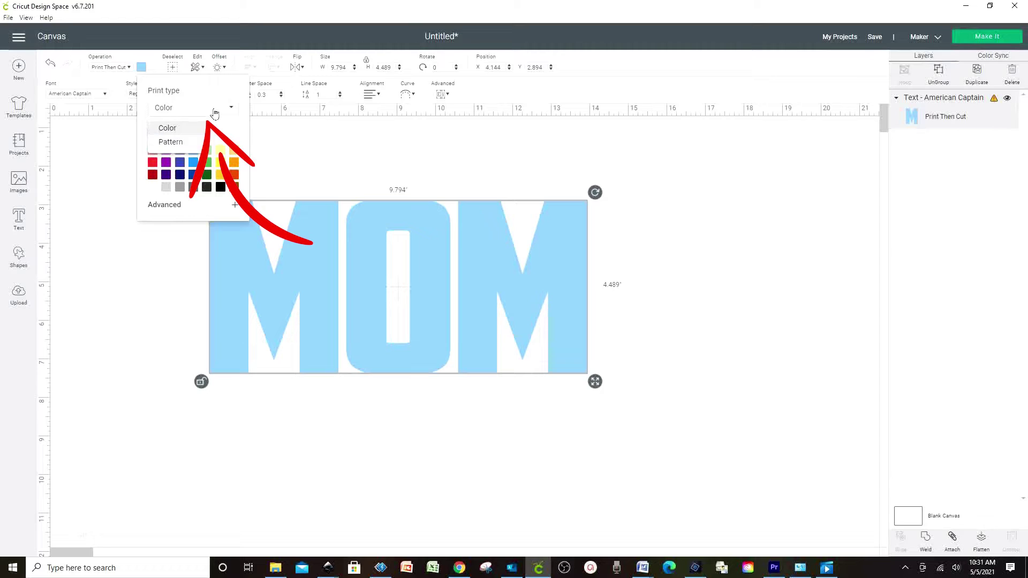
left_click(184, 142)
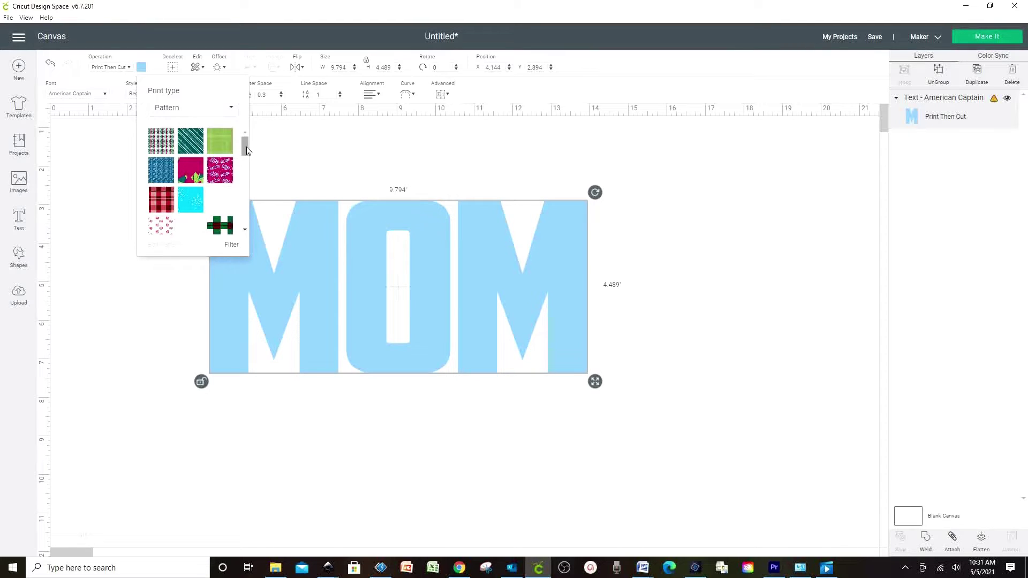
left_click_drag(247, 151, 247, 228)
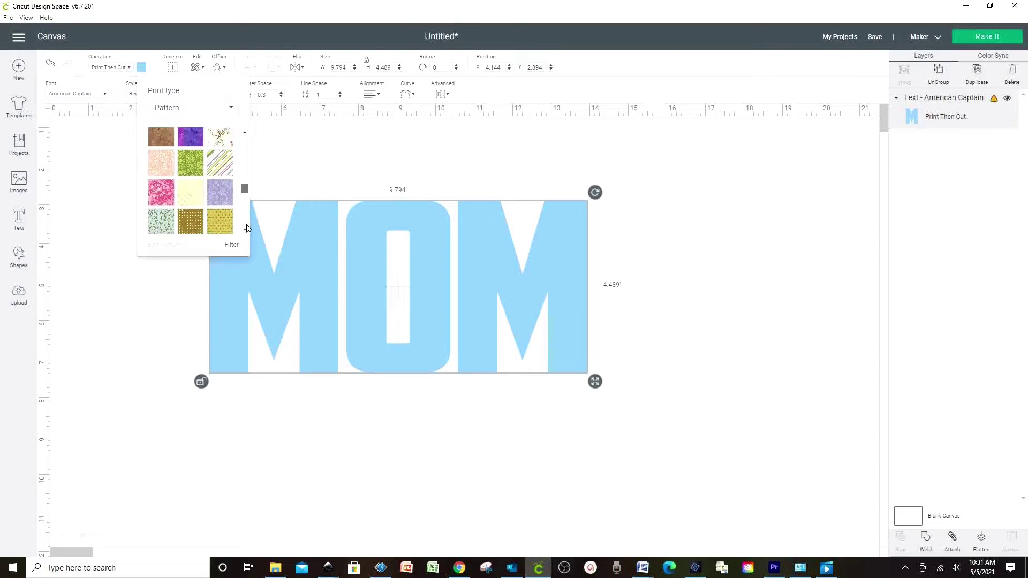
left_click(161, 192)
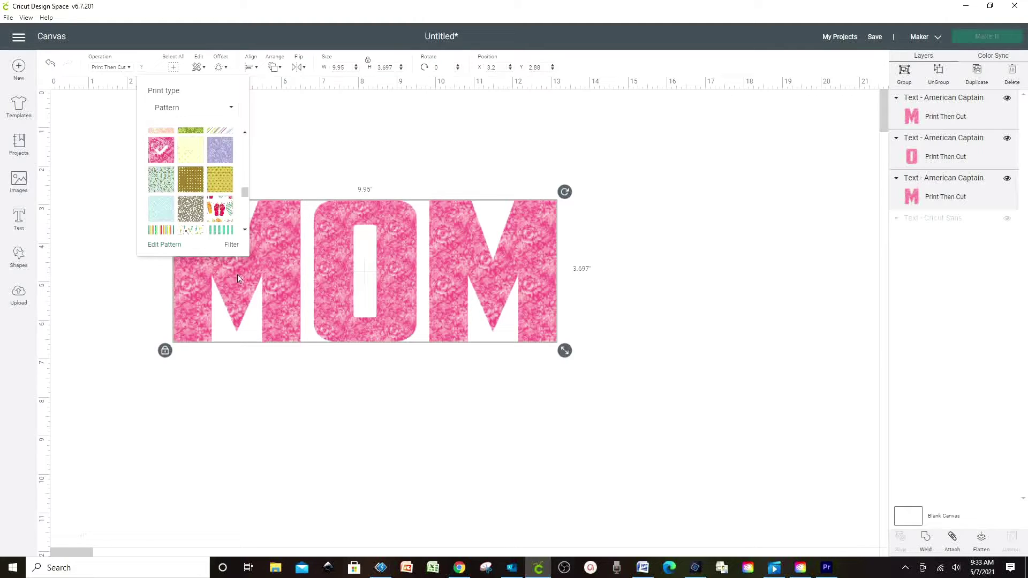
Edit the floral pattern fill and set its scale to 265.
left_click(173, 247)
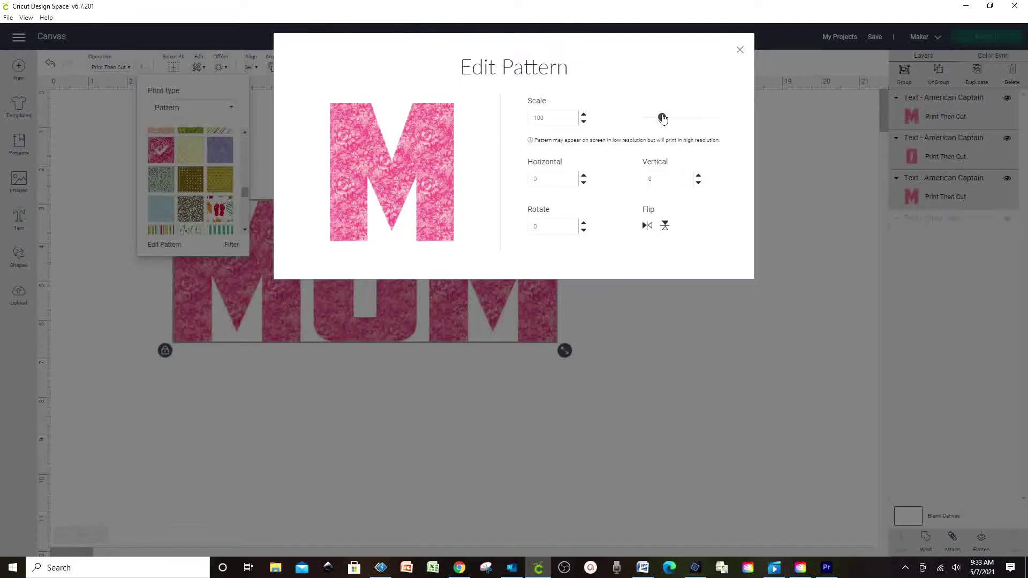
left_click_drag(662, 117, 691, 119)
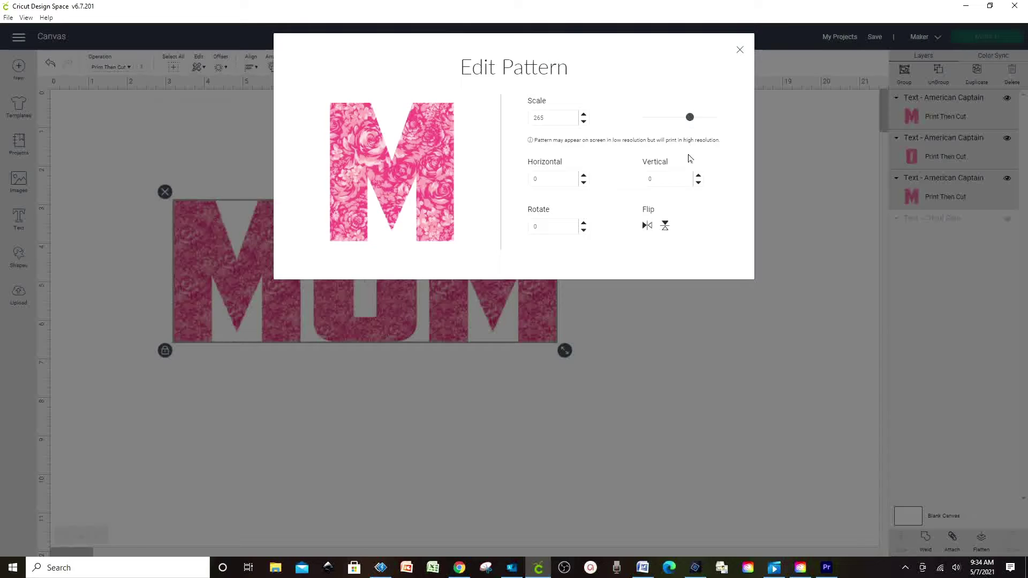
left_click(741, 50)
Shift the MOM letters slightly down, unlock their proportions and resize them to about 9.81 by 4.09 inches.
left_click_drag(401, 298, 420, 308)
left_click(184, 360)
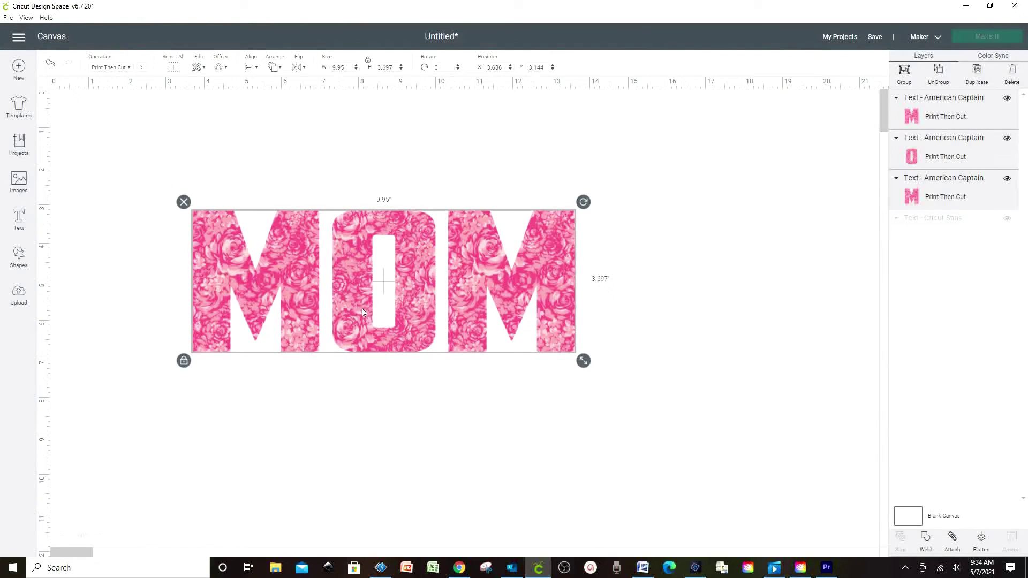
left_click_drag(583, 360, 577, 375)
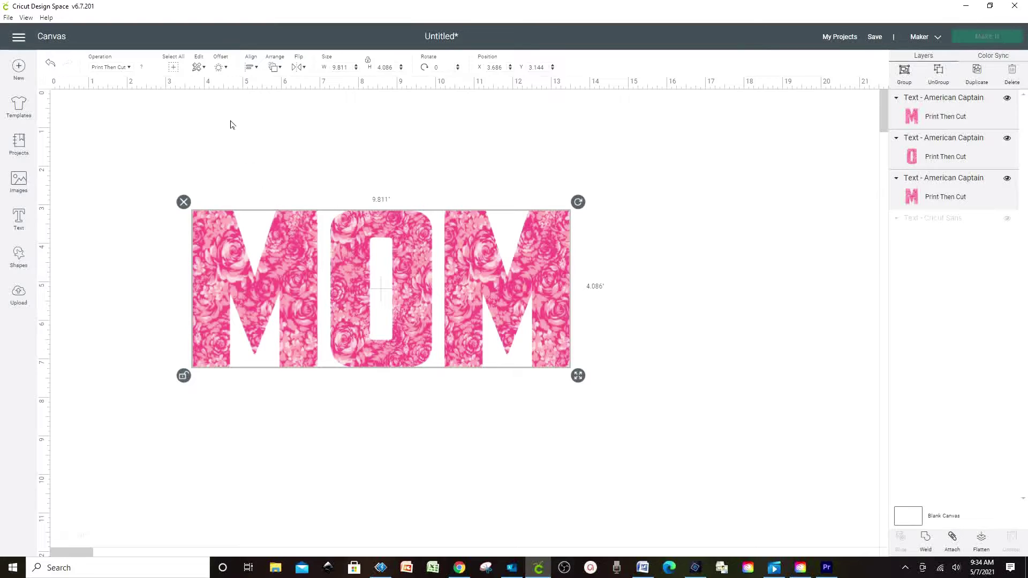
Add a thin welded offset with rounded corners around the MOM letters.
left_click(220, 67)
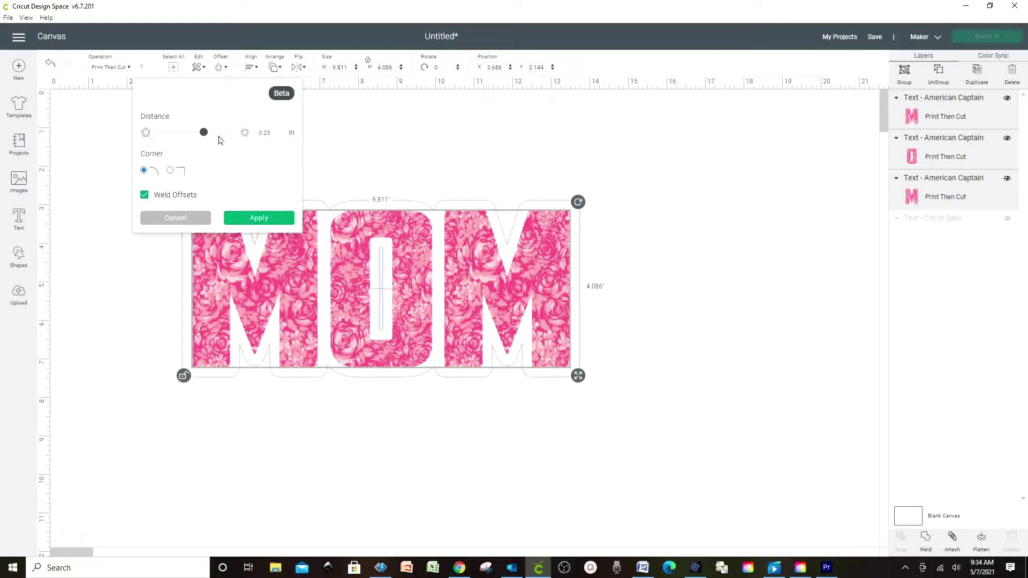
left_click_drag(203, 132, 200, 133)
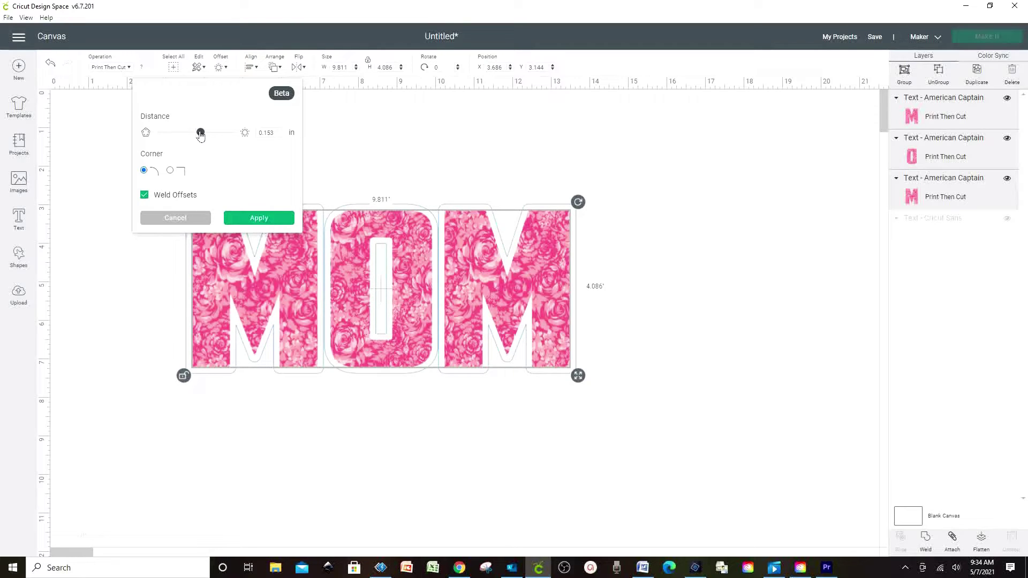
left_click_drag(201, 133, 200, 134)
left_click(255, 216)
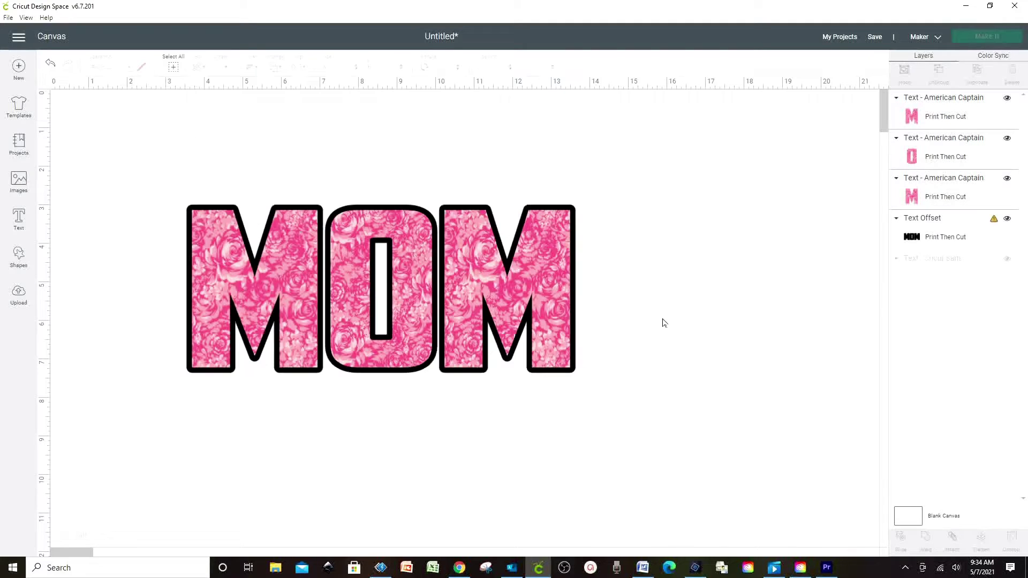
Select the floral letters together with their black offset and move them up to about X 4.14, Y 1.44.
left_click(650, 420)
left_click_drag(654, 431, 164, 163)
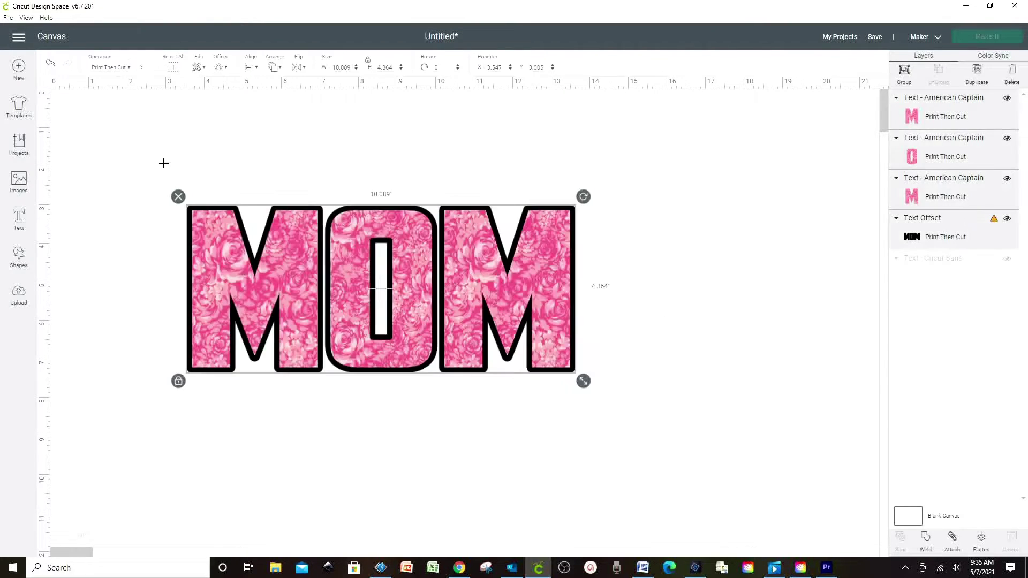
left_click(609, 243)
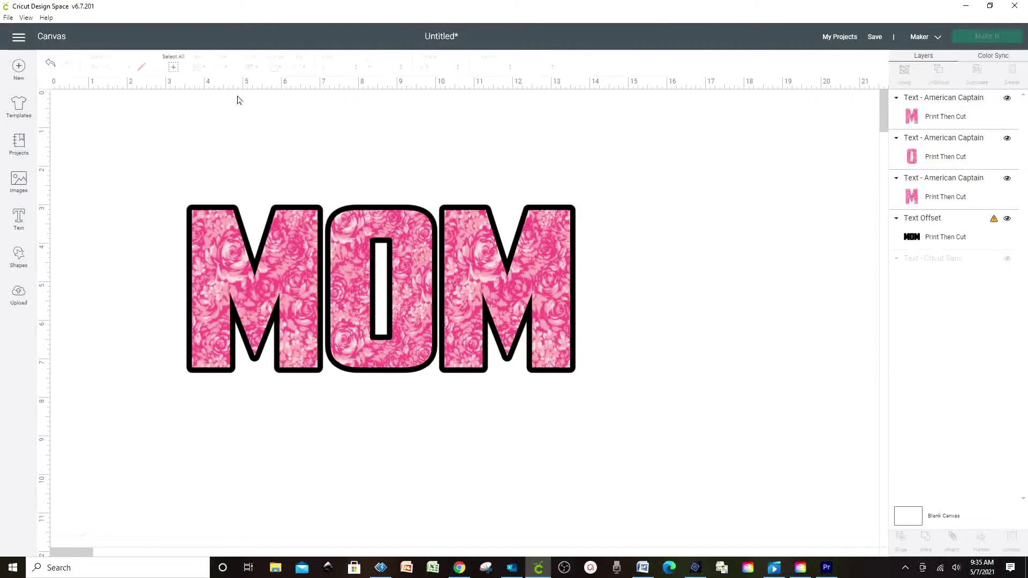
left_click_drag(633, 431, 172, 149)
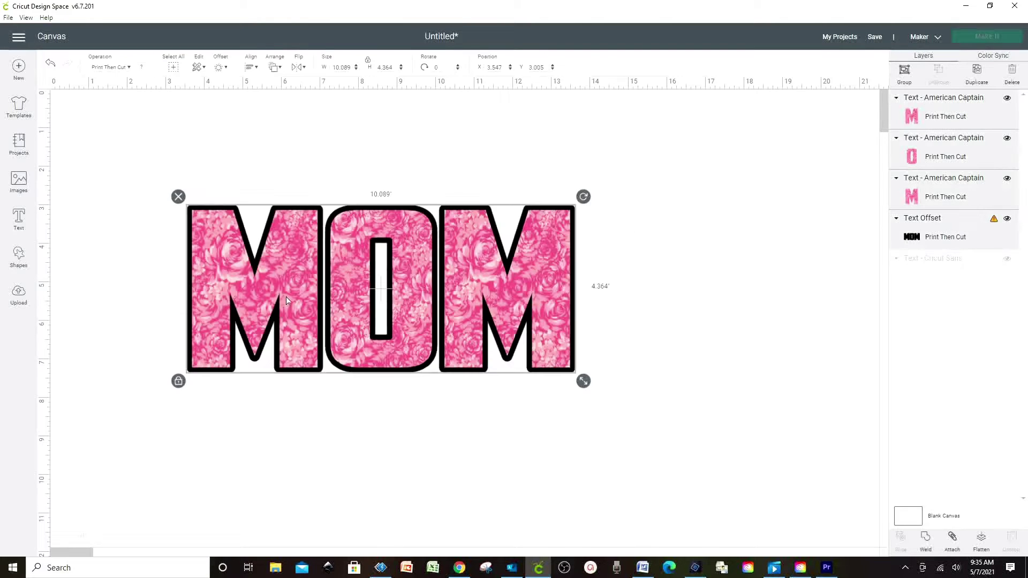
left_click_drag(286, 297, 310, 237)
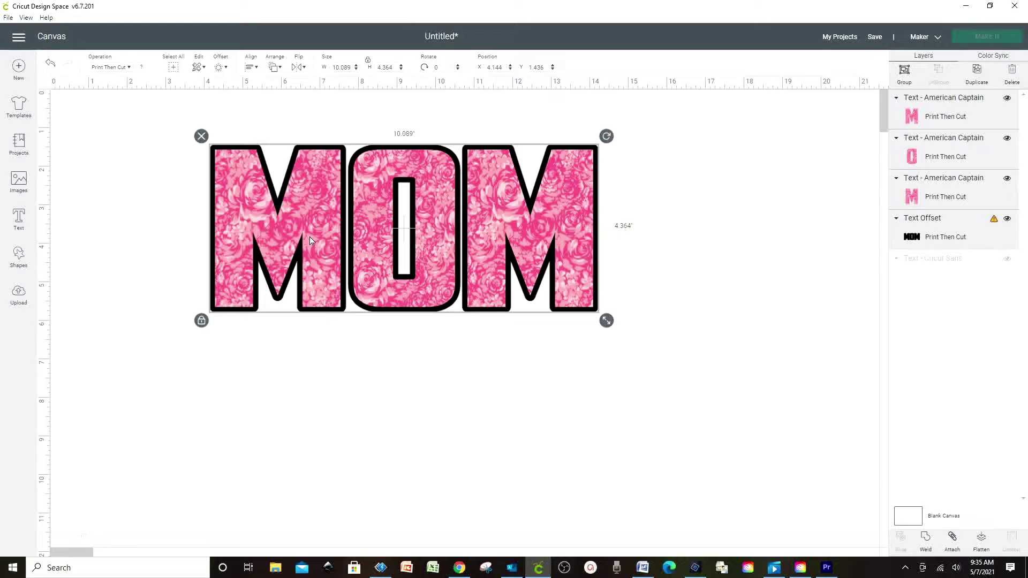
Duplicate the complete MOM design with its offset and place the copy directly below the original.
left_click(179, 146)
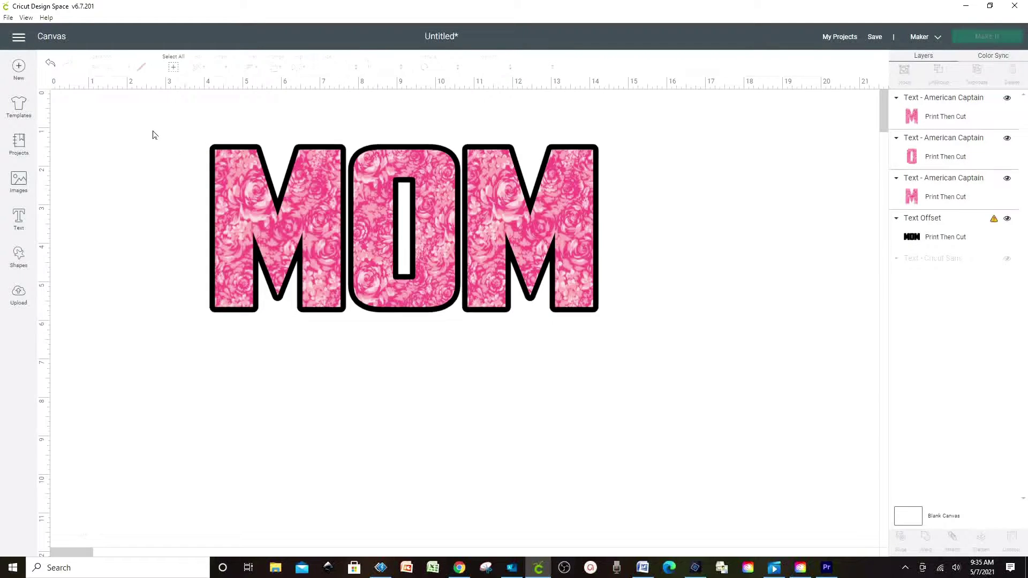
left_click_drag(155, 135, 704, 364)
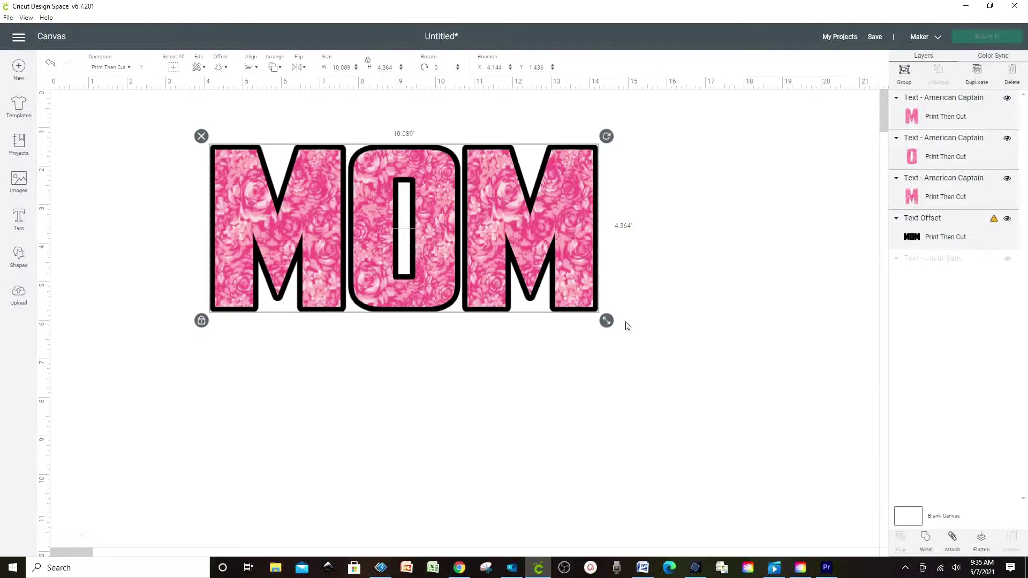
right_click(369, 231)
left_click(431, 319)
left_click_drag(383, 192, 374, 366)
left_click(686, 369)
scroll(687, 371, "down", 1)
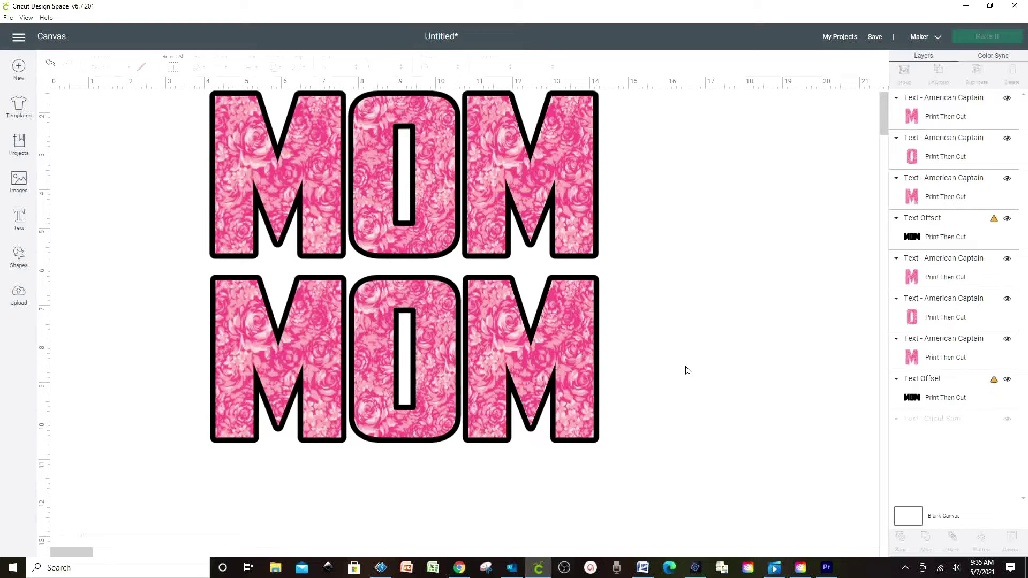
Insert the leopard print image from the recent uploads onto the canvas.
left_click(18, 297)
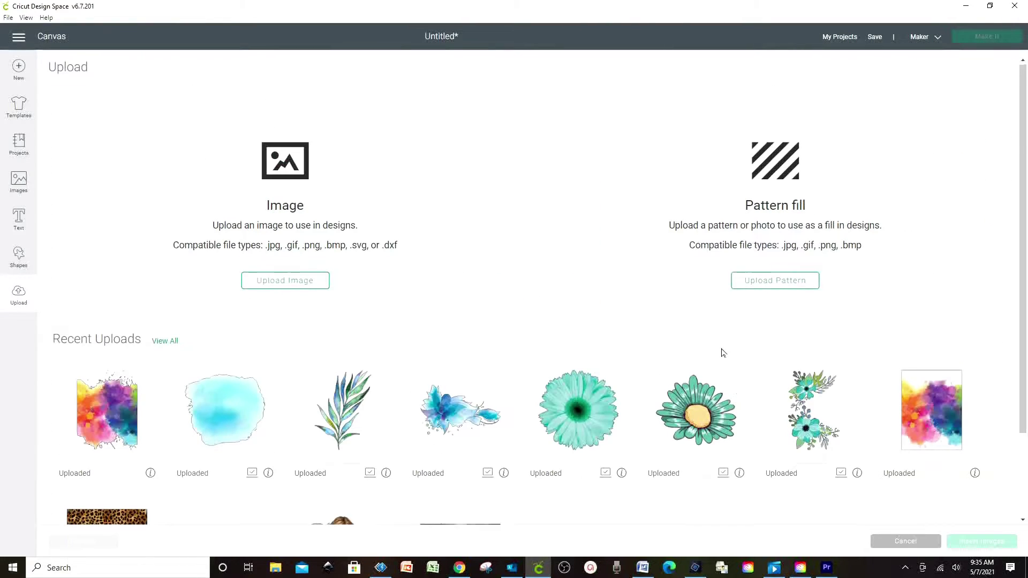
scroll(723, 352, "down", 2)
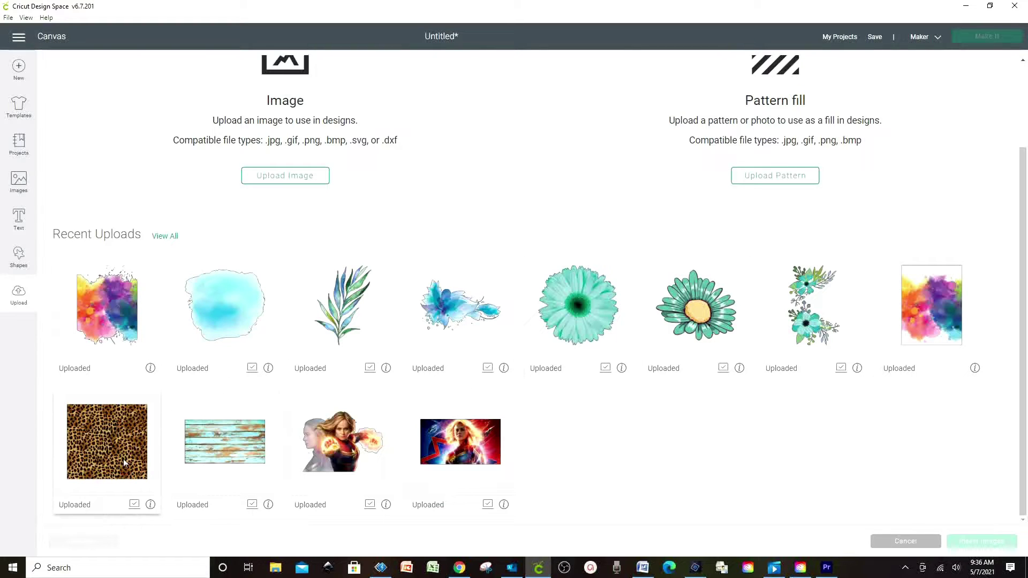
left_click(120, 426)
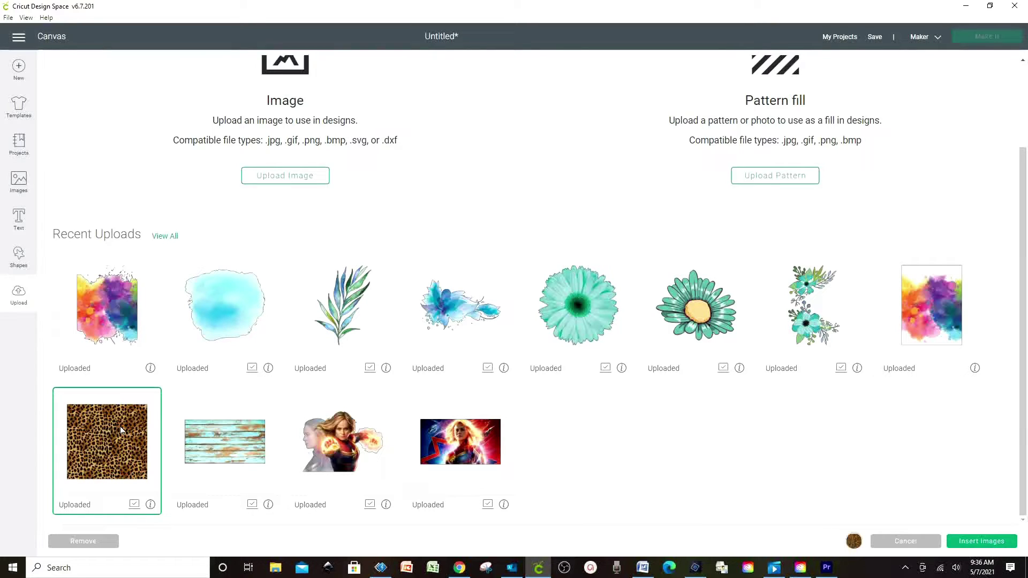
left_click(997, 542)
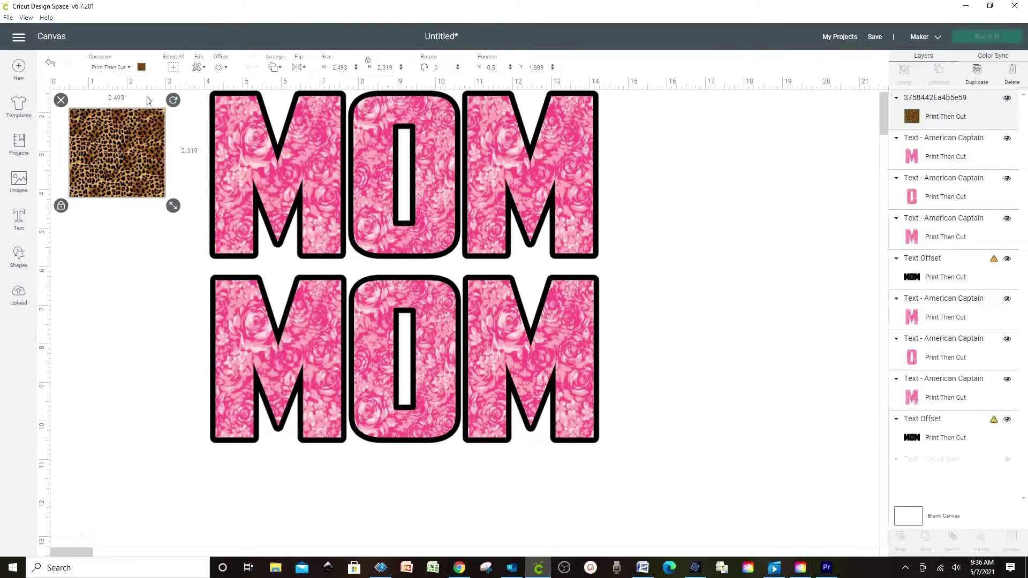
Enlarge the leopard print image to about 5.49 × 5.11 in and position it beside the lower MOM design.
left_click_drag(142, 150, 754, 247)
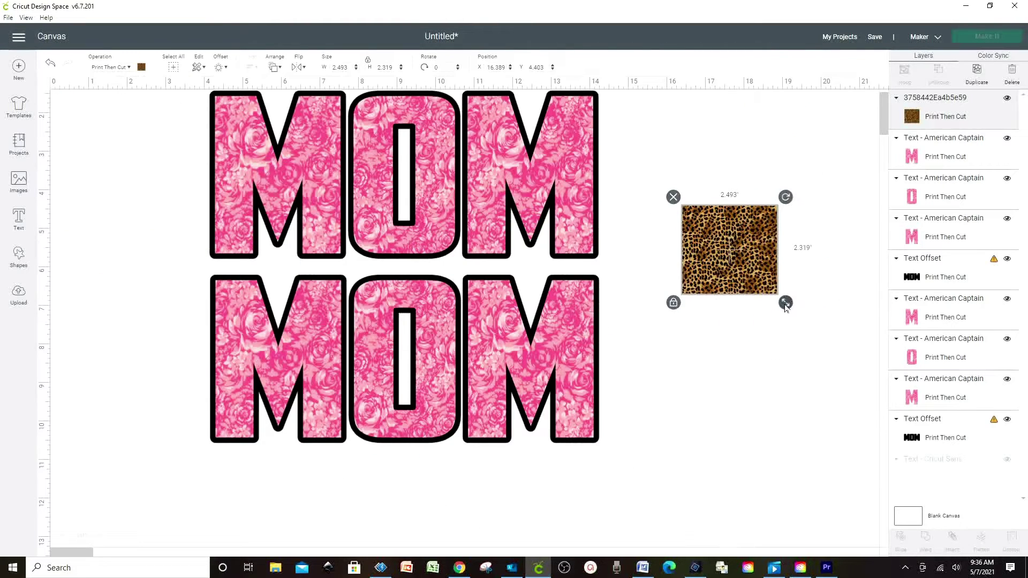
left_click_drag(786, 302, 855, 416)
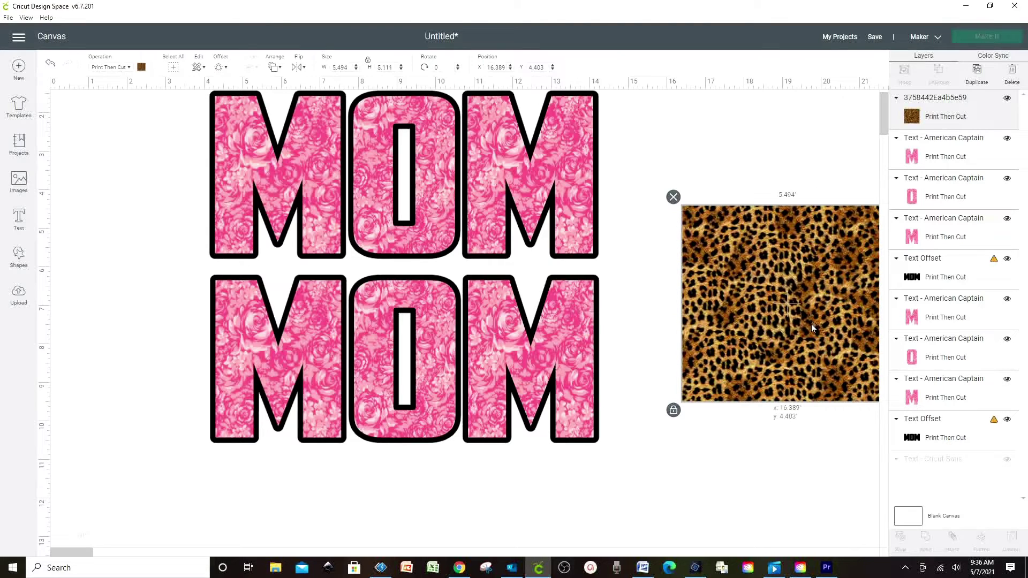
left_click_drag(811, 323, 760, 371)
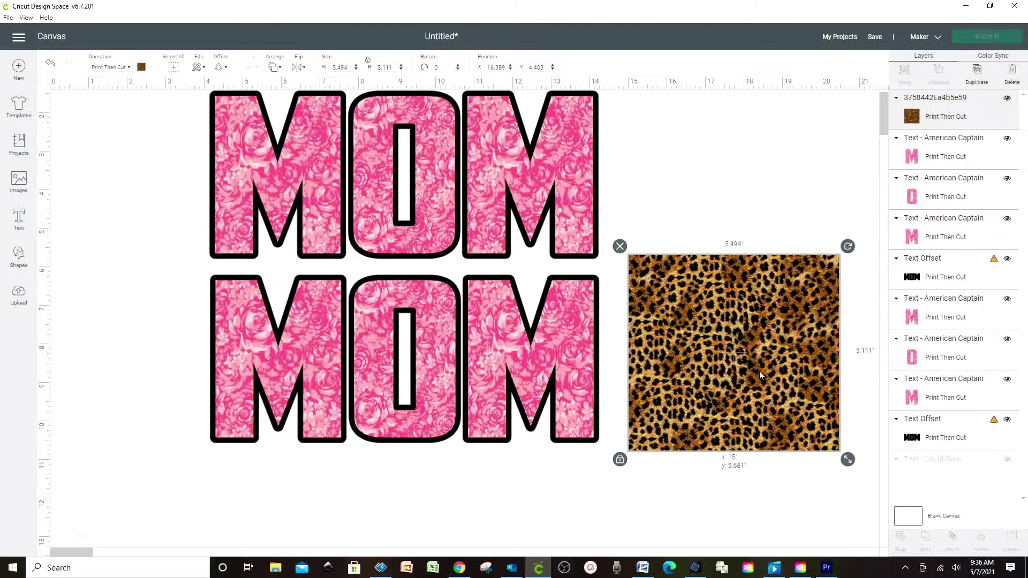
Move the lower design's black offset below its floral letters and place the leopard image behind the first floral M.
left_click(576, 446)
left_click_drag(578, 443, 509, 570)
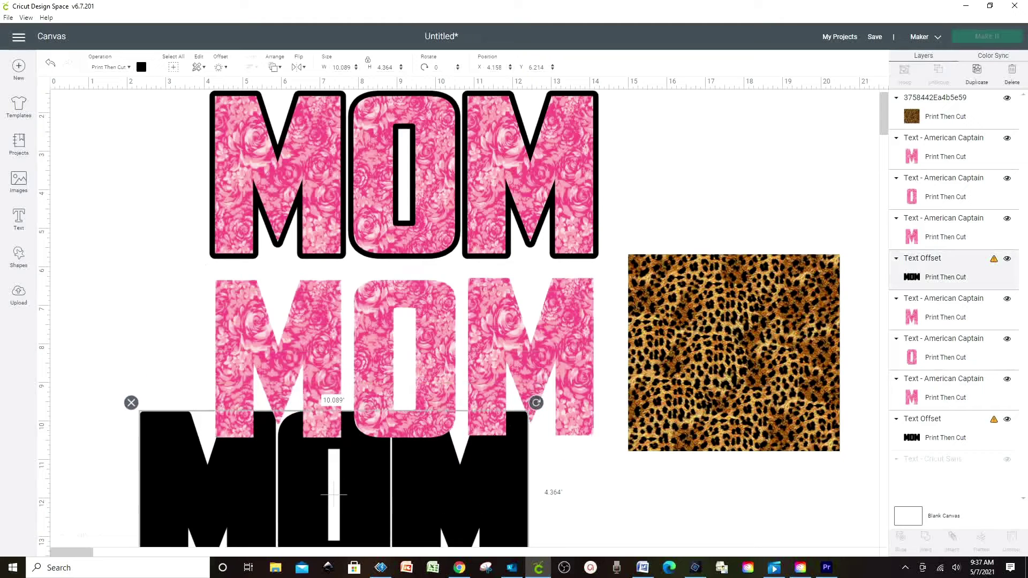
left_click_drag(287, 461, 330, 561)
left_click(734, 428)
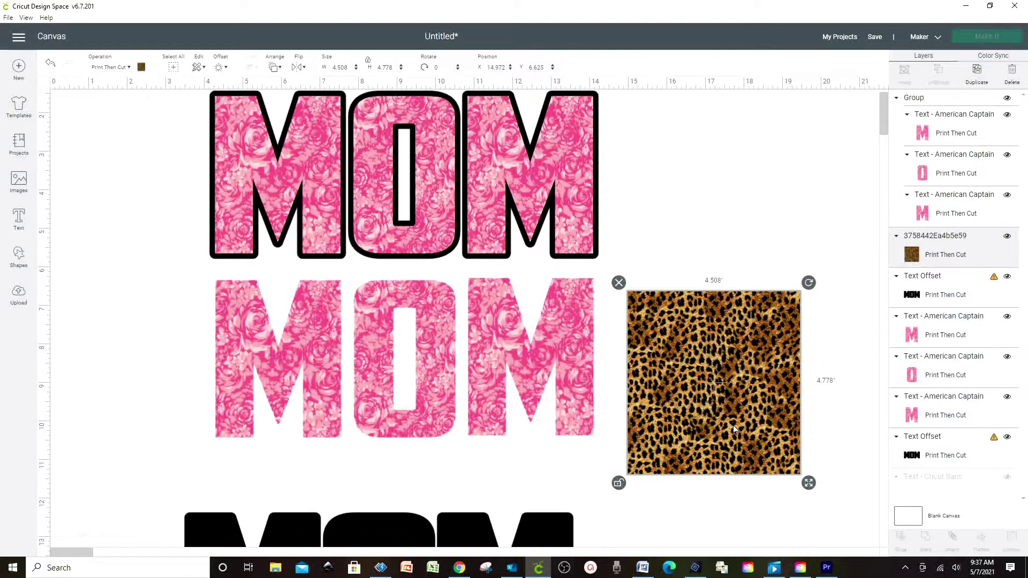
left_click_drag(717, 426, 284, 410)
left_click_drag(375, 464, 650, 524)
mouse_move(568, 486)
left_mouse_down()
mouse_move(558, 455)
mouse_move(564, 480)
left_mouse_up()
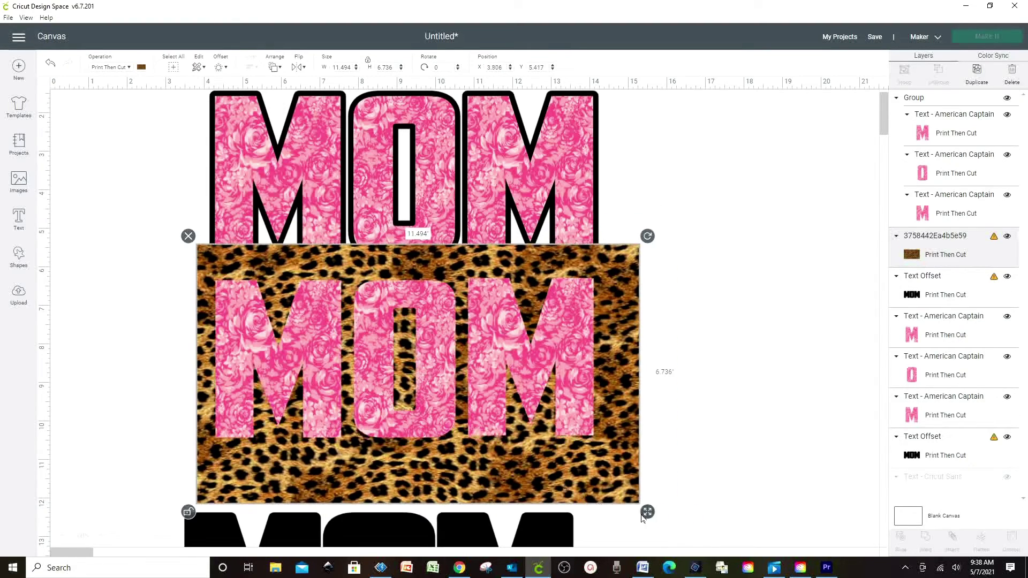
key("ctrl+z")
key("ctrl+z")
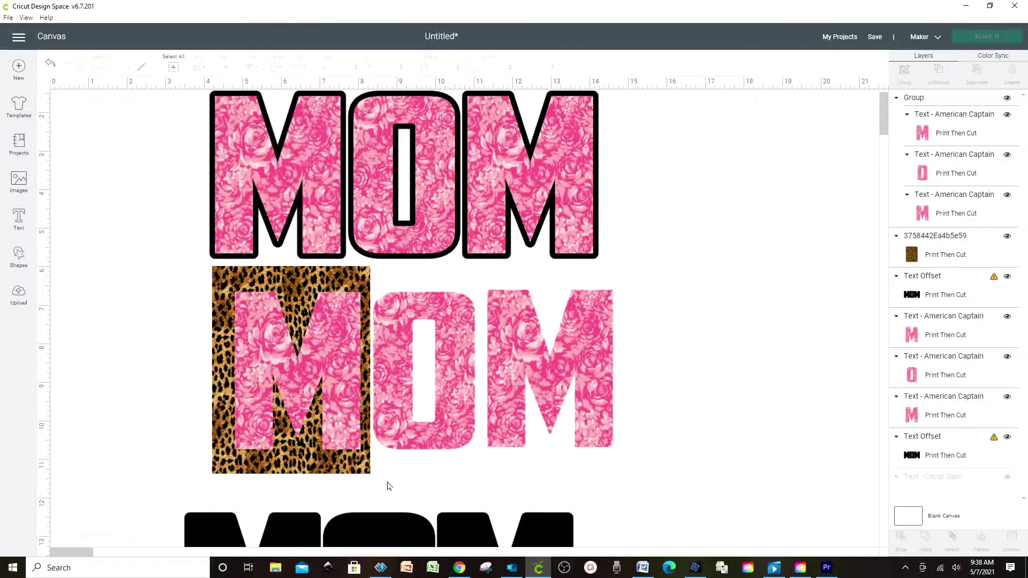
Ungroup the lower floral letters and move them aside as separate letters, clear of the leopard image.
left_click(346, 435)
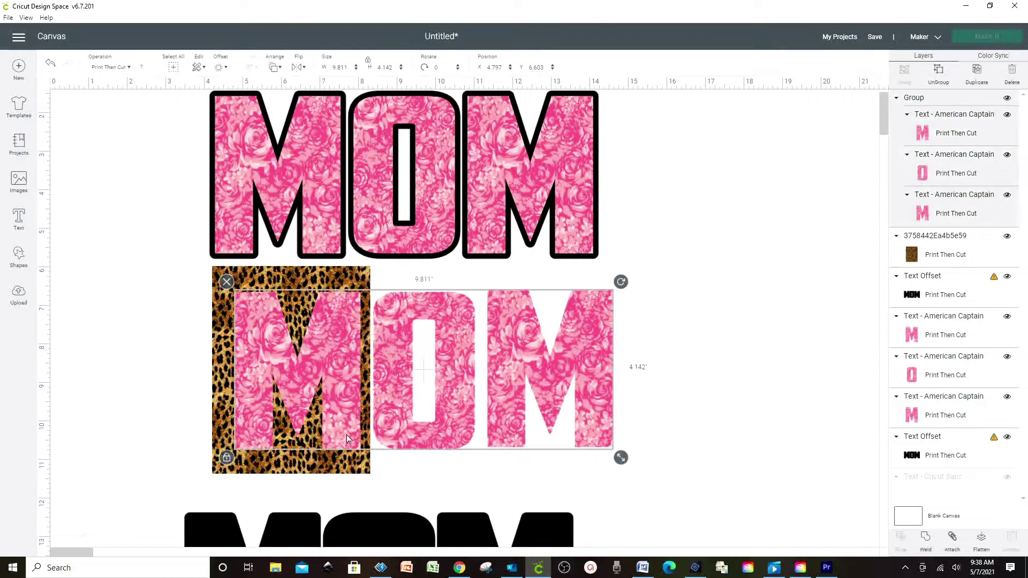
left_click(939, 75)
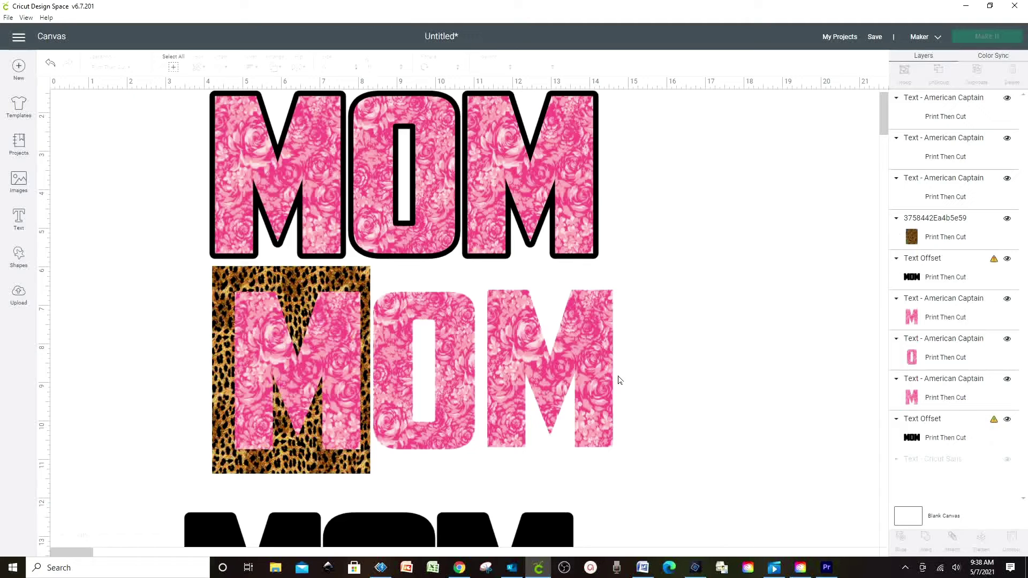
left_click_drag(621, 461, 404, 294)
left_click_drag(426, 369, 546, 370)
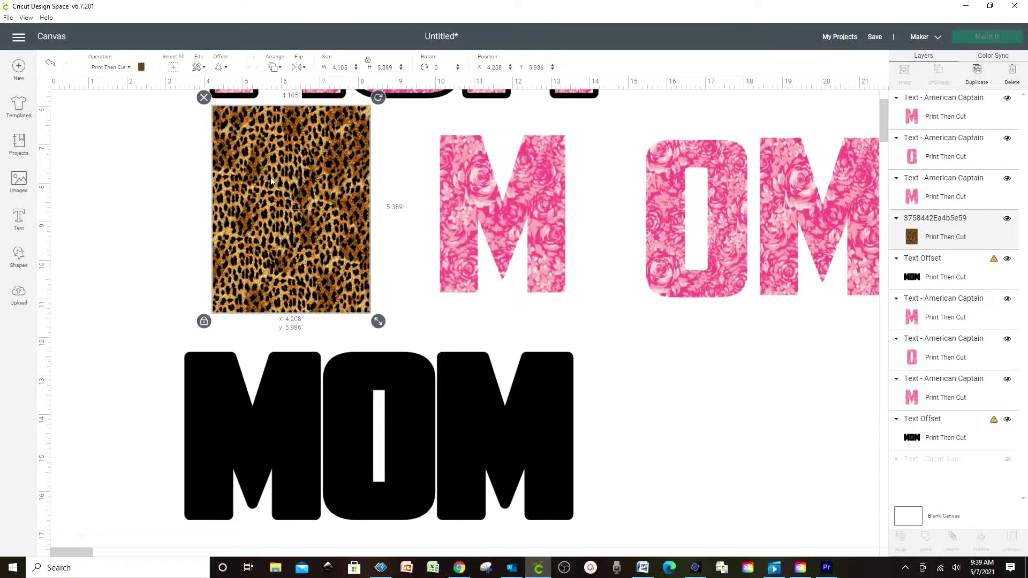
Duplicate the leopard image and place the copy below the floral O and last M.
right_click(271, 181)
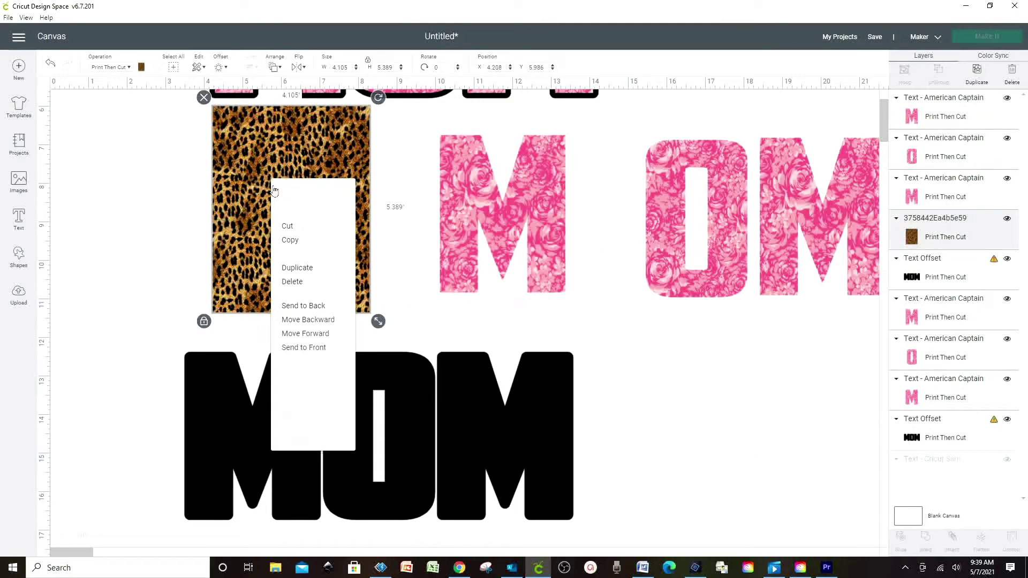
left_click(300, 268)
left_click_drag(289, 216, 738, 423)
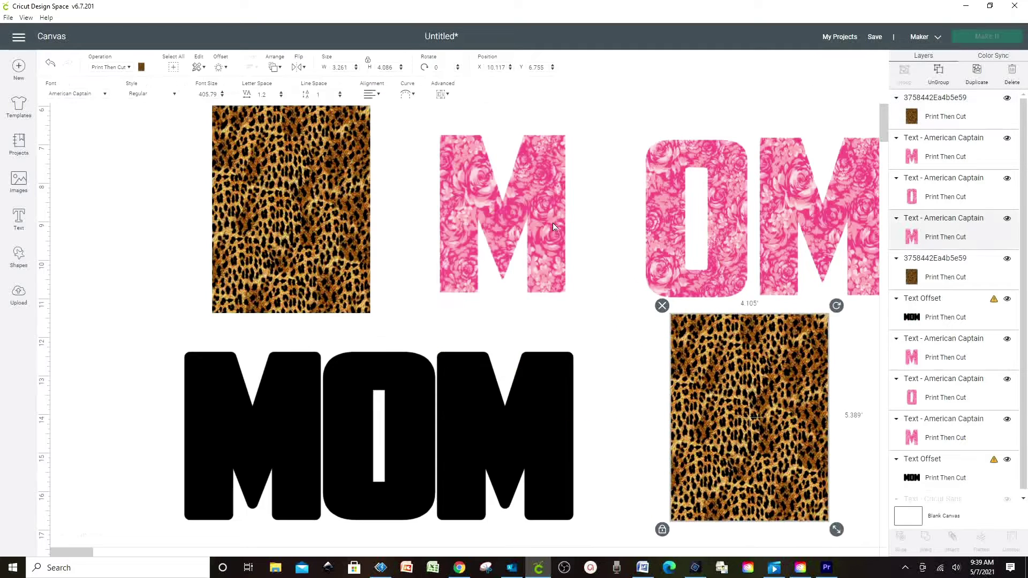
Place the first floral M on the original leopard image and resize the image without locked proportions to surround the letter, about 4.79 × 5.11 in.
left_click_drag(552, 223, 361, 218)
left_click_drag(333, 215, 340, 214)
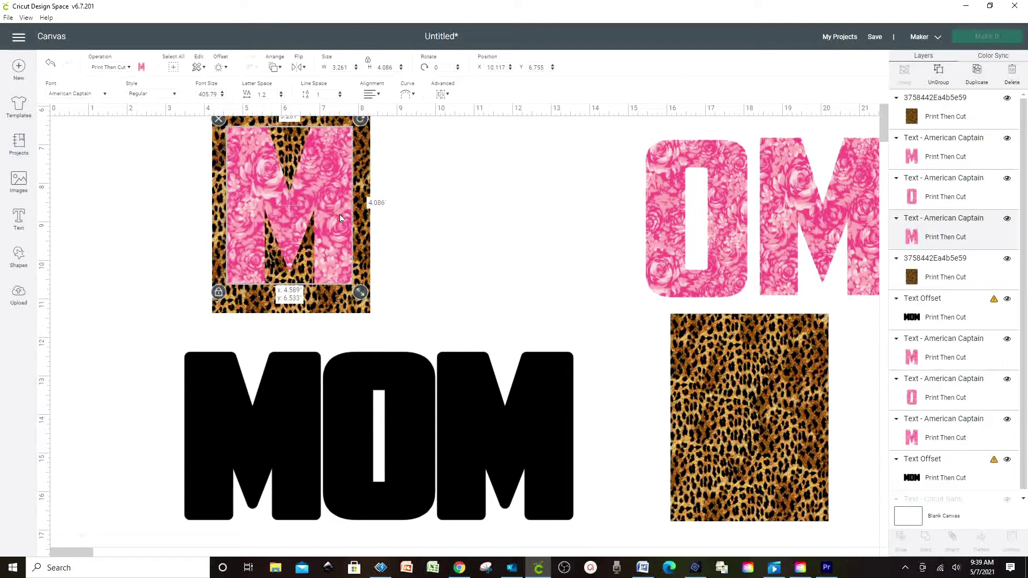
left_click(307, 306)
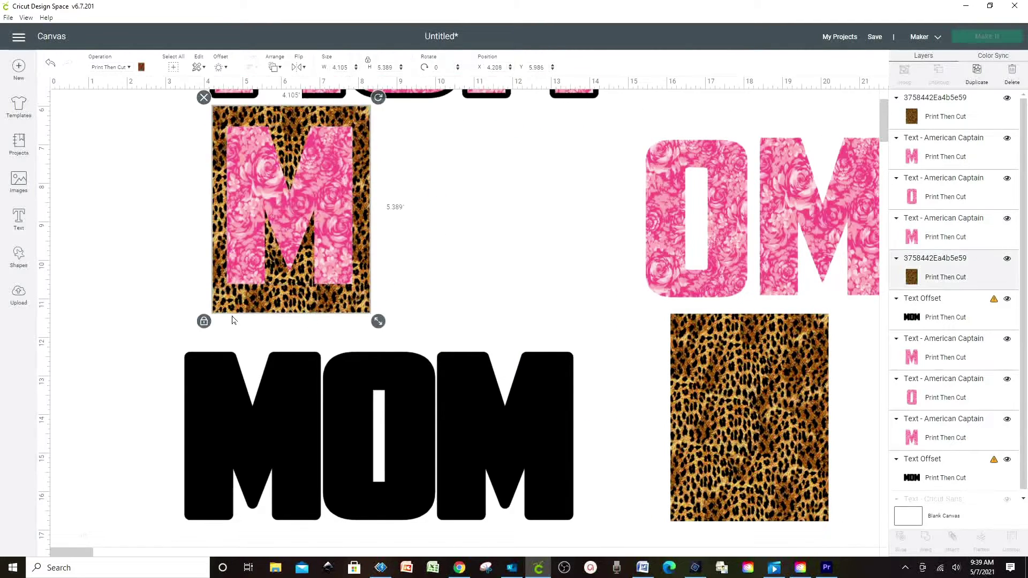
left_click(204, 322)
left_click_drag(378, 322, 377, 307)
left_click_drag(341, 115, 349, 132)
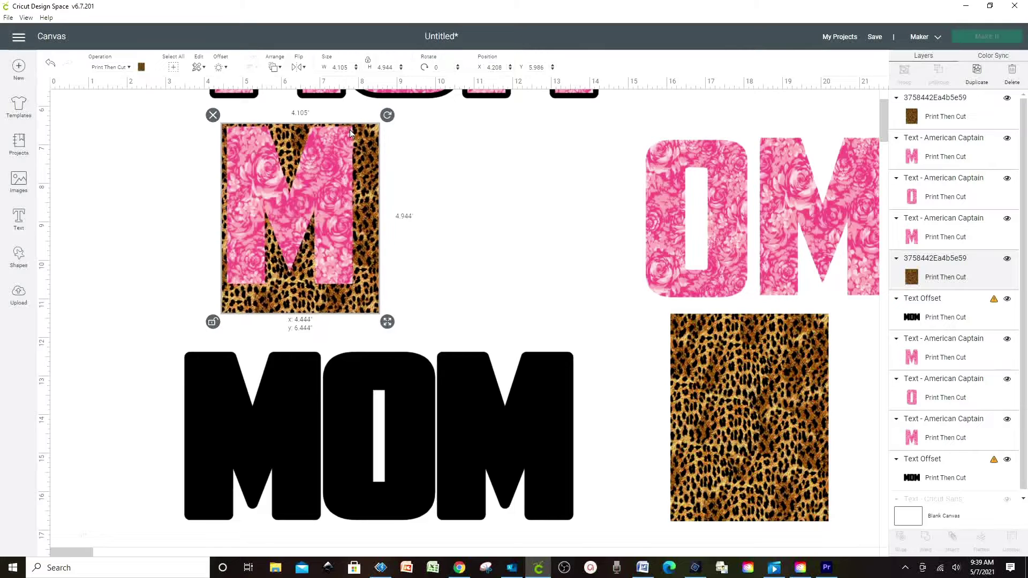
Select the first floral M together with the leopard image behind it and slice them.
left_click(489, 337)
left_click_drag(469, 331, 157, 111)
left_click(907, 542)
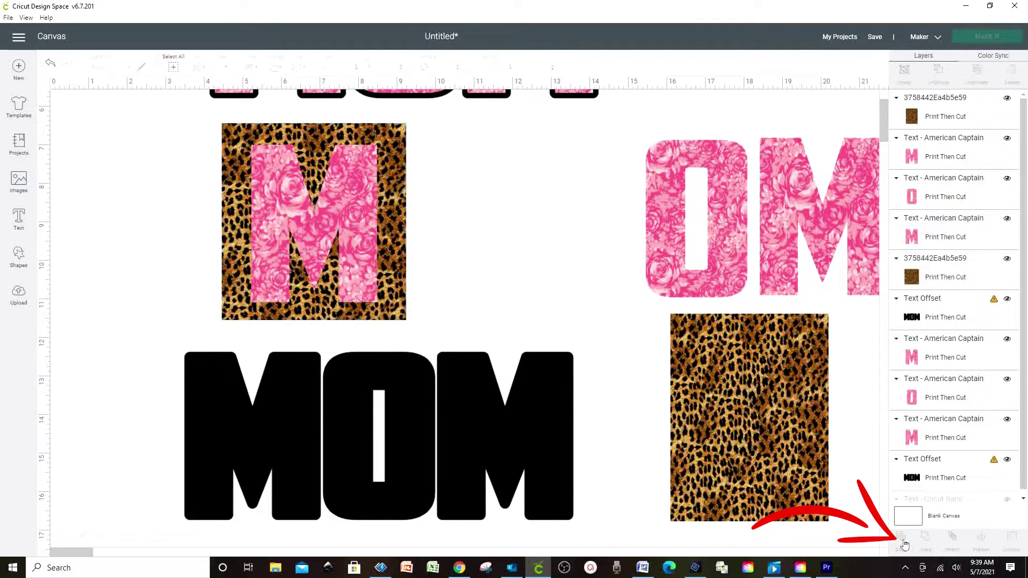
Delete the floral M and the leftover leopard frame, and place the leopard M on the first letter of the black offset.
left_click_drag(367, 216, 510, 214)
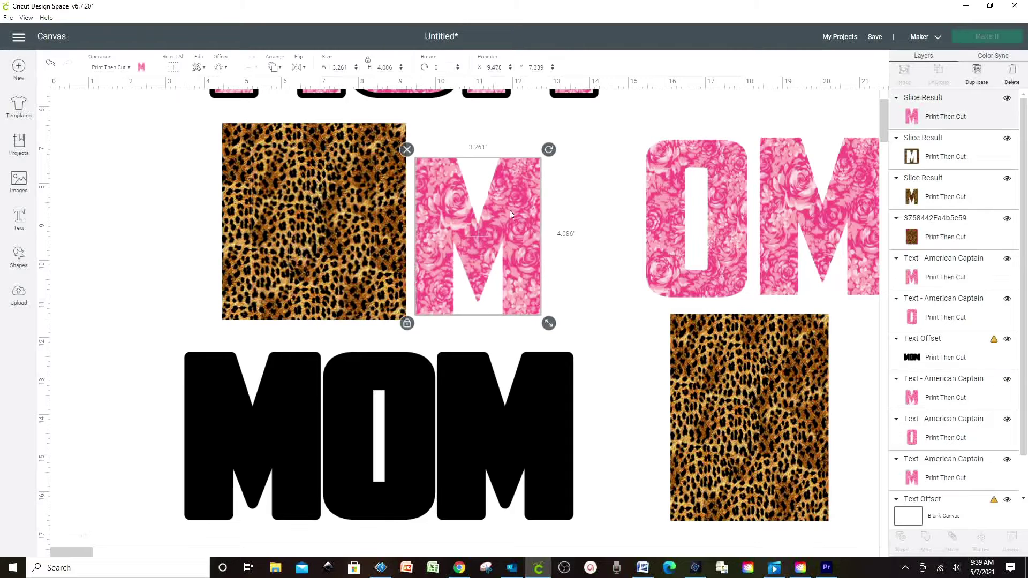
left_click(407, 149)
left_click_drag(399, 166, 536, 185)
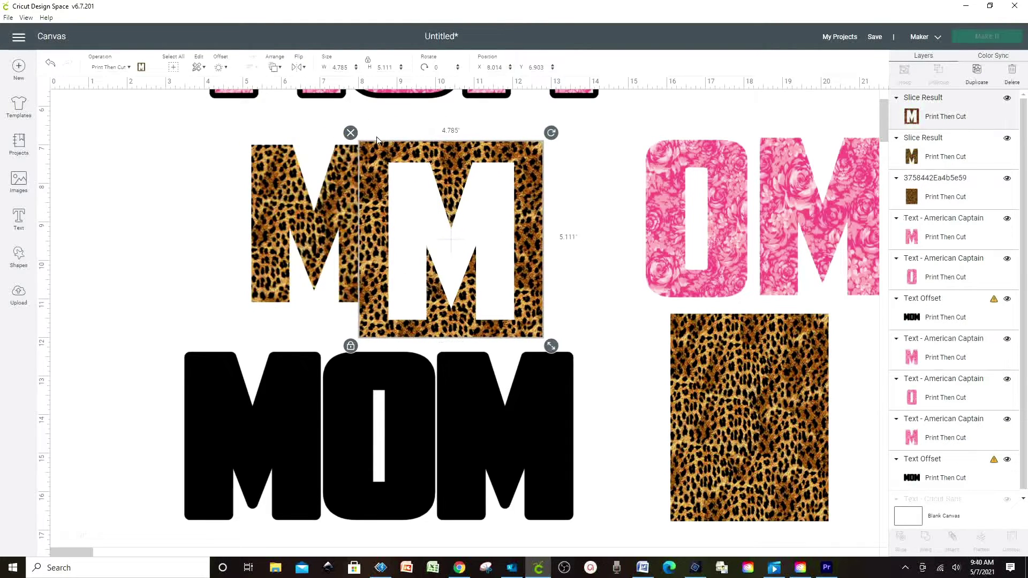
left_click(351, 133)
left_click_drag(367, 241, 339, 243)
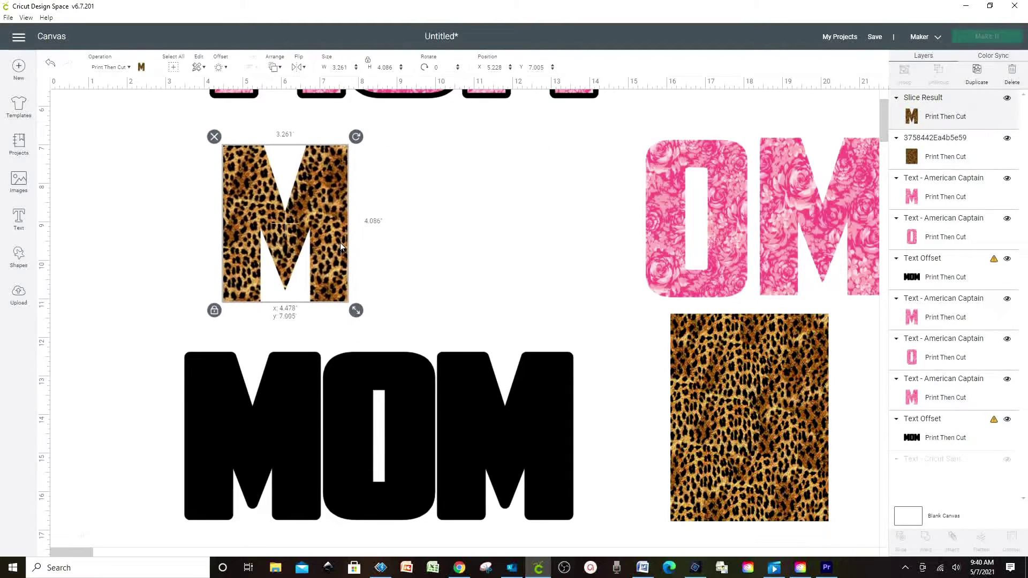
left_click_drag(328, 189, 294, 398)
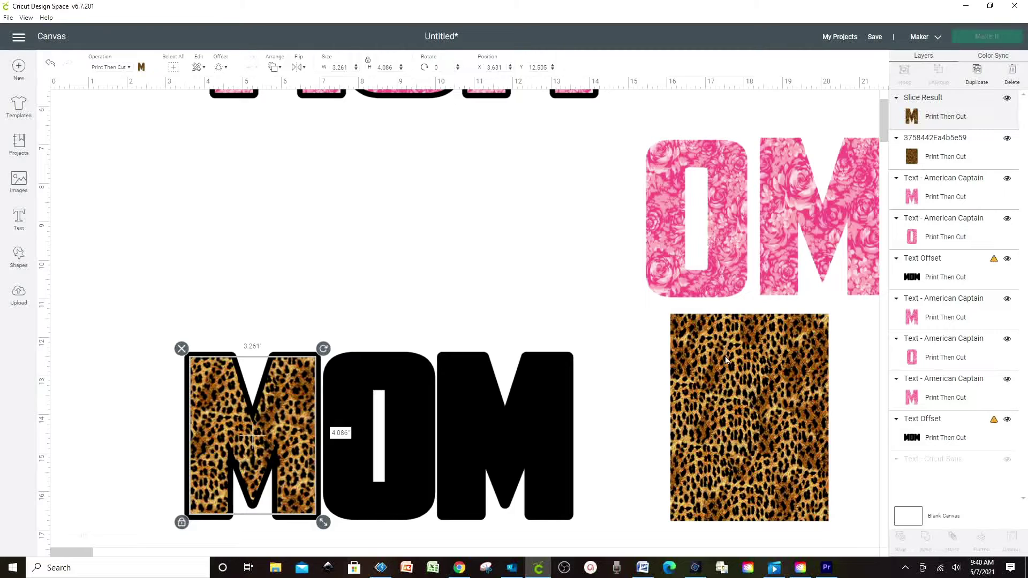
Bring the leopard copy and the floral O together above the black offset and resize the leopard image freely to about 4.77 × 5.06 in.
left_click_drag(725, 356, 426, 163)
left_click(726, 309)
left_click(722, 292)
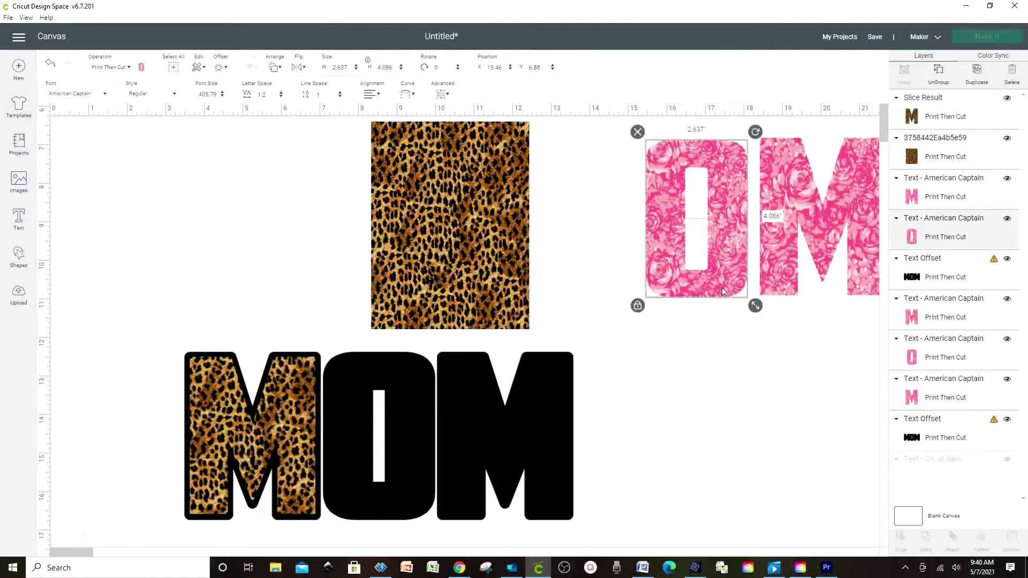
left_click_drag(721, 291, 475, 294)
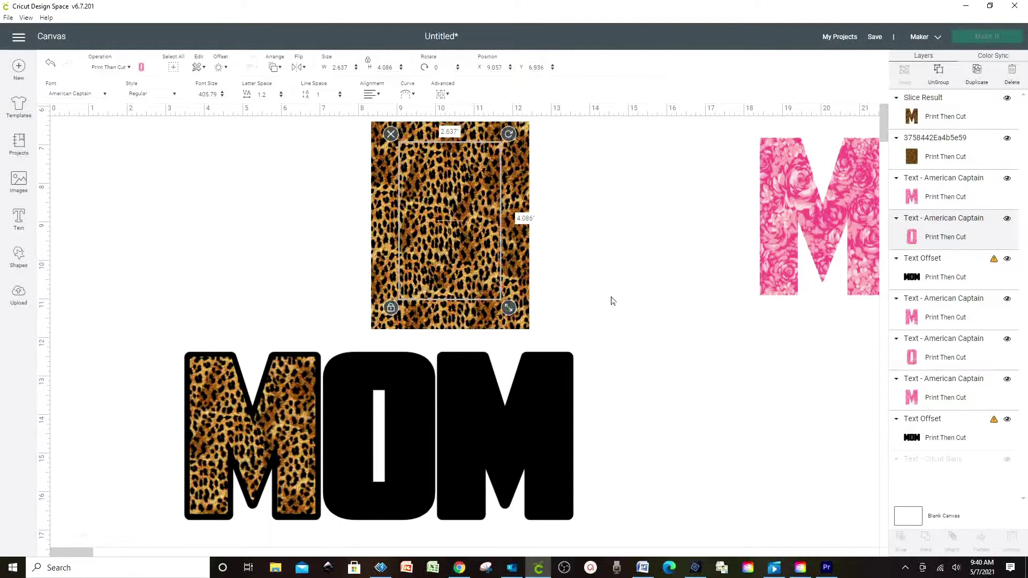
left_click(557, 284)
left_click(528, 260)
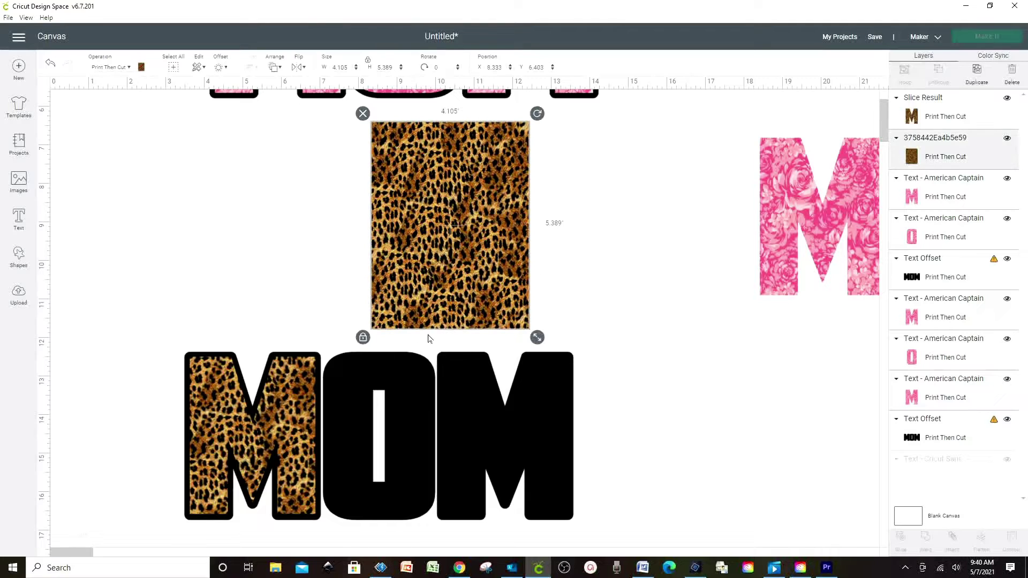
left_click(363, 338)
left_click_drag(537, 337, 563, 324)
Duplicate the resized leopard image and move the copy aside, over the last floral M.
right_click(481, 252)
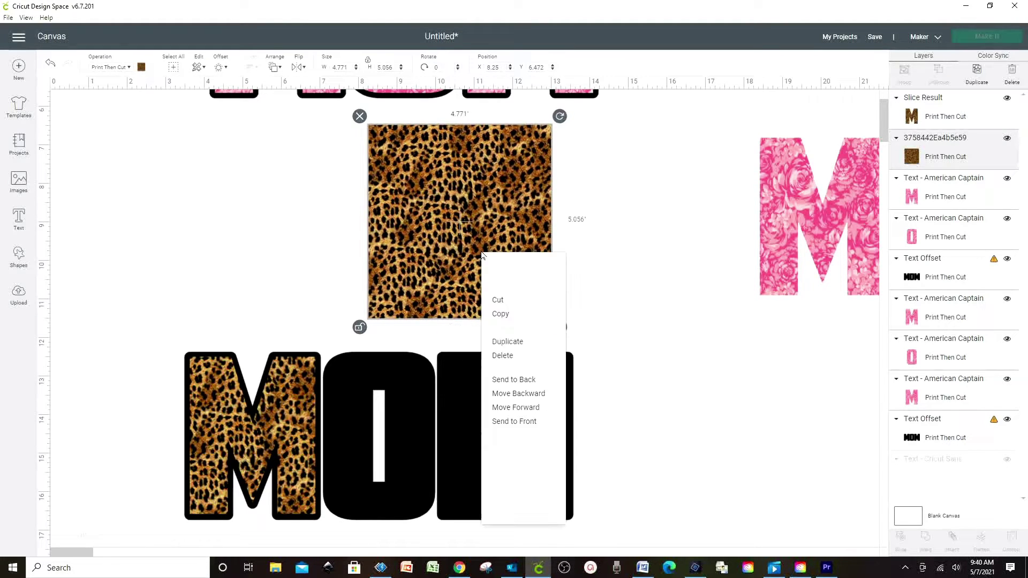
left_click(514, 342)
left_click_drag(501, 290, 778, 227)
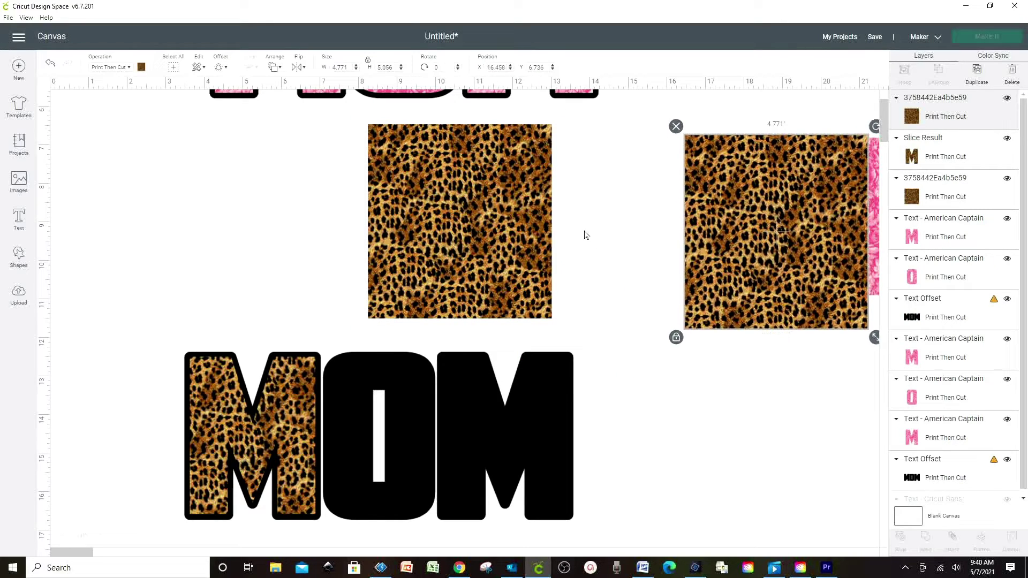
Select the leopard image together with the floral O hidden behind it and slice them.
left_click(587, 234)
left_click_drag(607, 339, 322, 106)
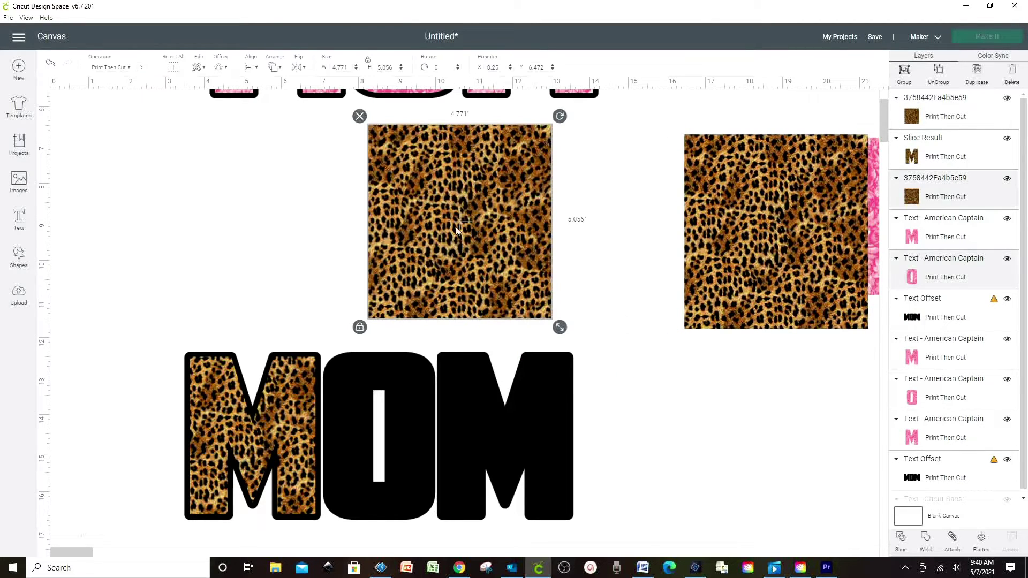
left_click(902, 539)
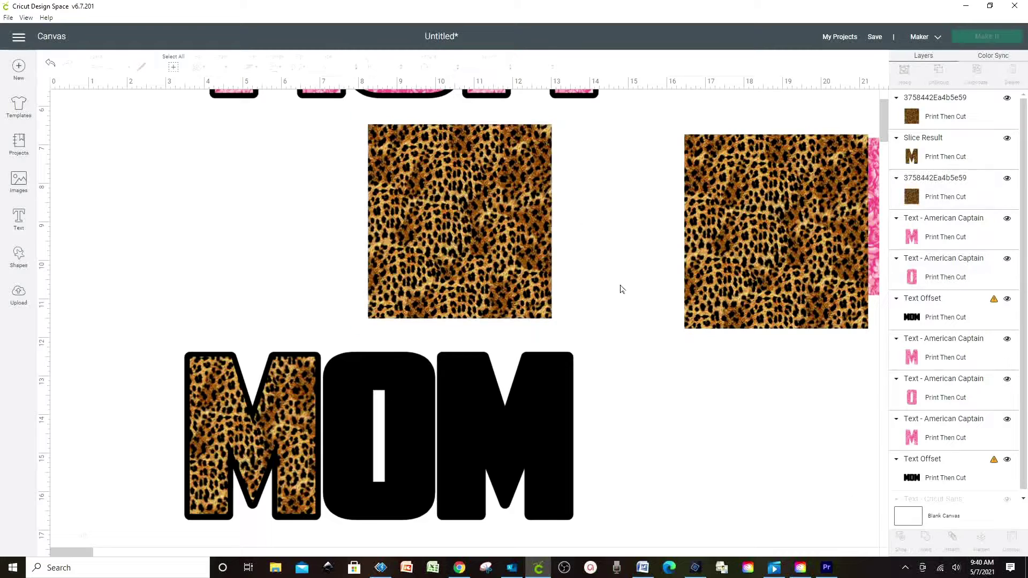
Delete the floral O and the leopard leftovers, and place the leopard O on the middle letter of the black offset.
left_click_drag(538, 289, 640, 328)
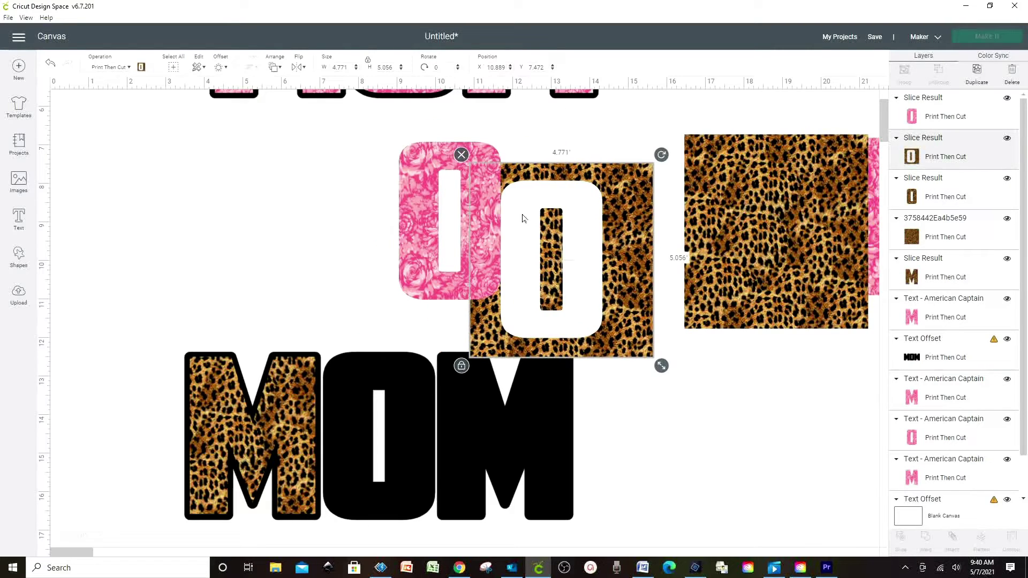
left_click(462, 155)
left_click_drag(466, 161, 549, 198)
left_click(482, 173)
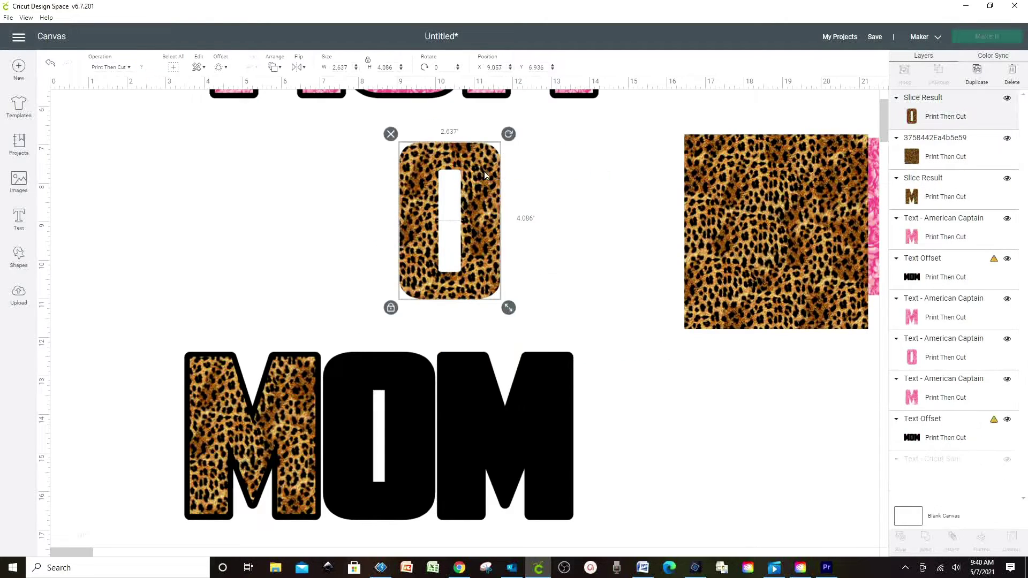
left_click_drag(484, 171, 412, 378)
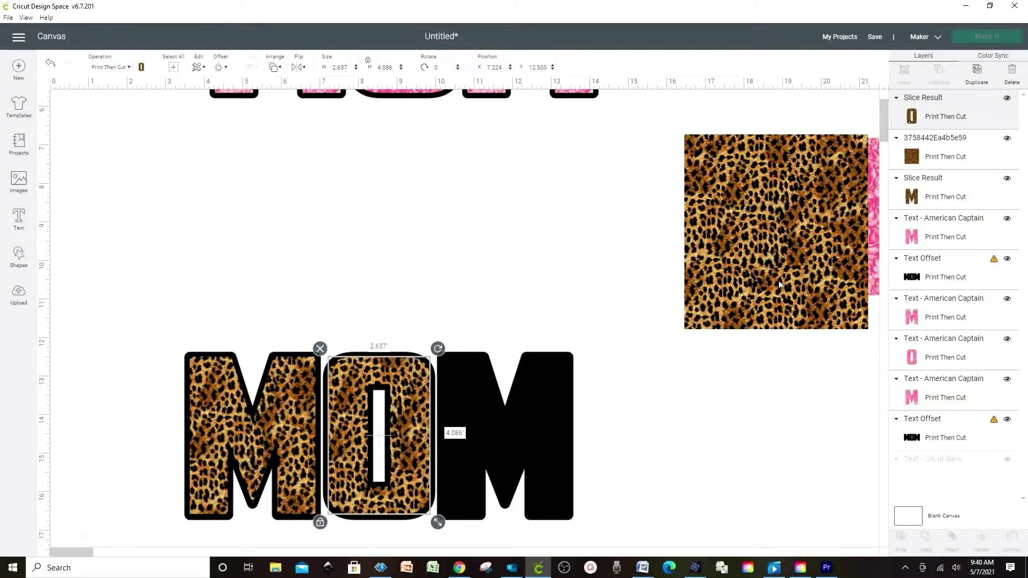
Align the last floral M with the remaining leopard image above the black offset and slice the two.
left_click_drag(780, 284, 491, 275)
left_click_drag(868, 237, 528, 239)
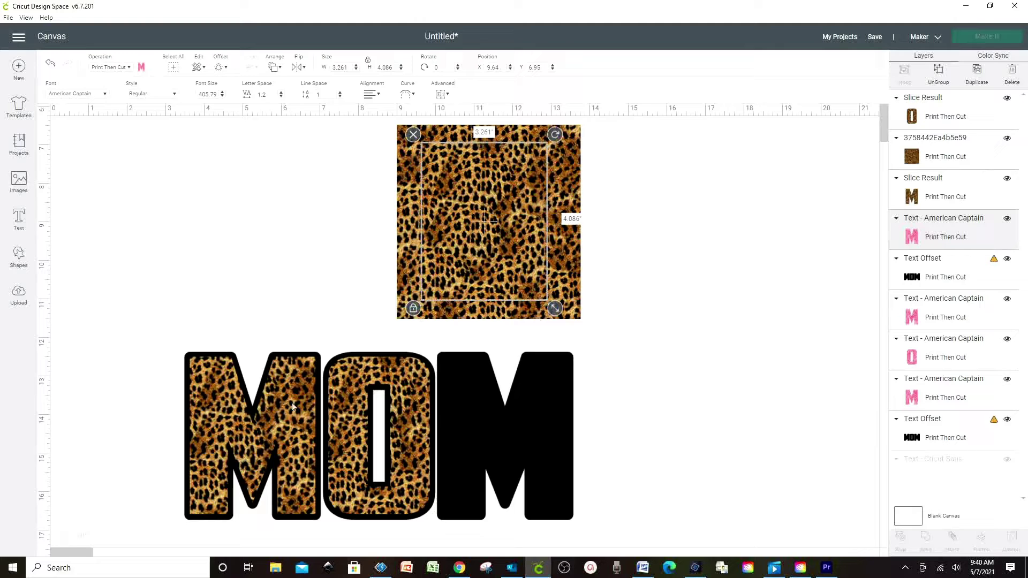
left_click(638, 315)
left_click_drag(655, 342, 360, 113)
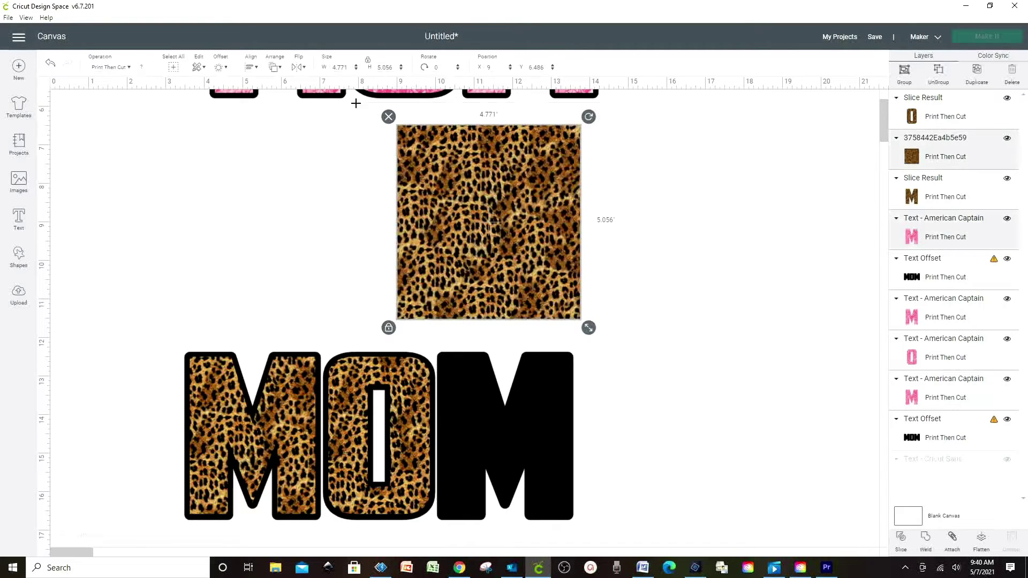
left_click(901, 537)
Delete the last floral M and the leftover leopard frame, and place the leopard M on the third letter of the black offset.
left_click_drag(493, 222, 653, 255)
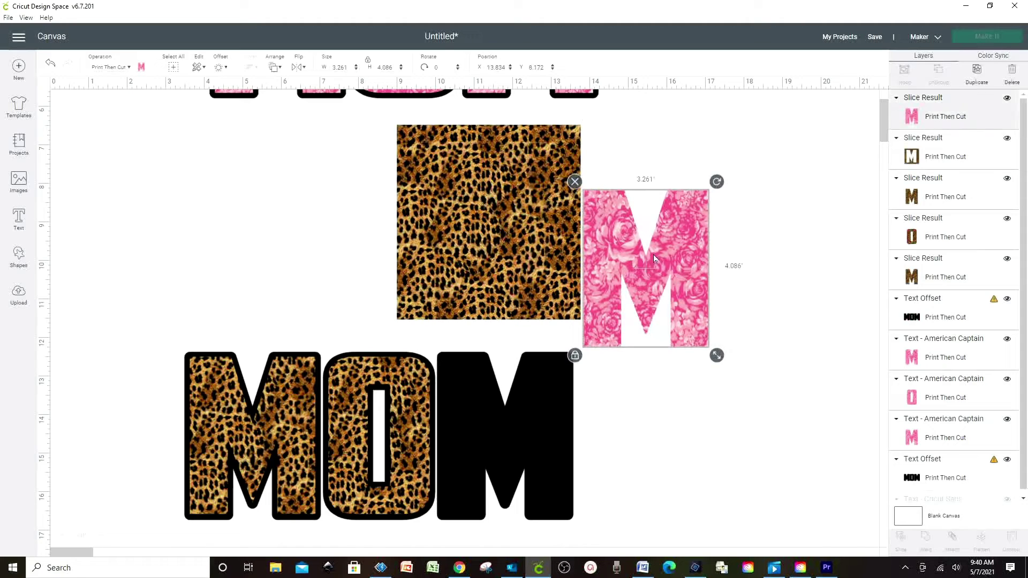
left_click(576, 182)
left_click_drag(514, 230, 703, 276)
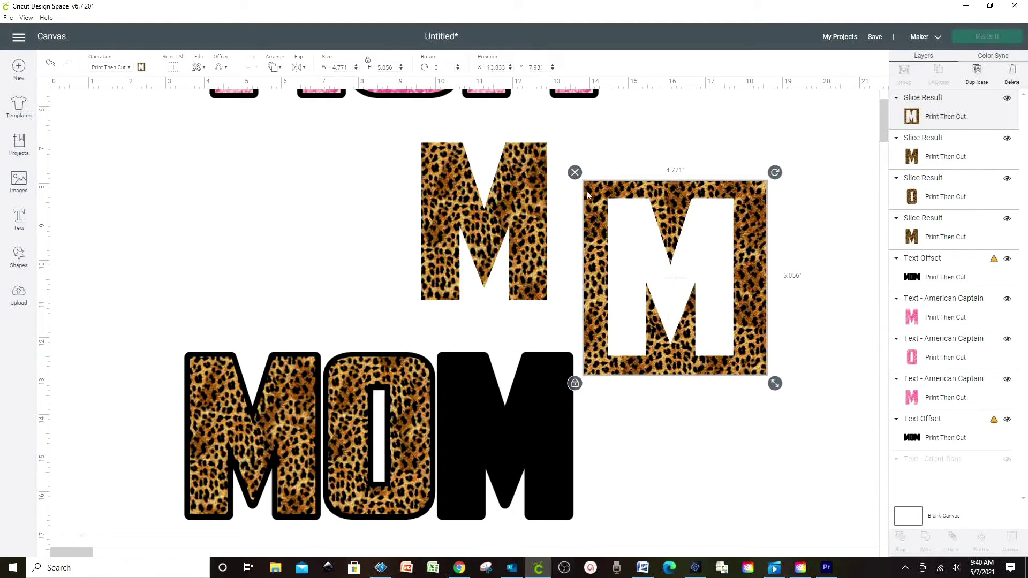
left_click(576, 179)
mouse_move(518, 204)
left_mouse_down()
mouse_move(545, 411)
mouse_move(535, 420)
left_mouse_up()
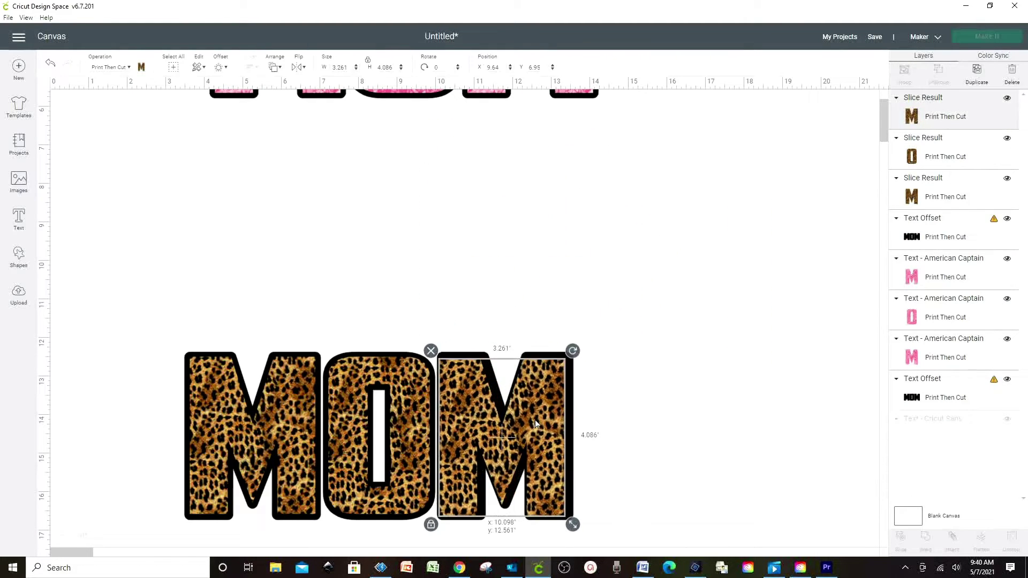
Center the leopard MOM letters vertically with their black offset, and group the letters and offset together.
left_click_drag(199, 332, 126, 262)
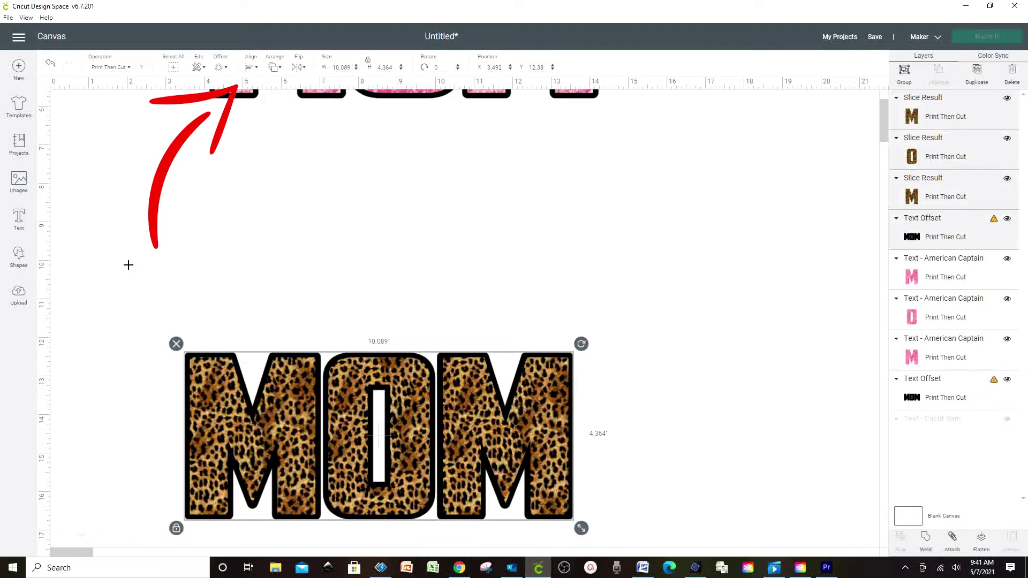
left_click(250, 67)
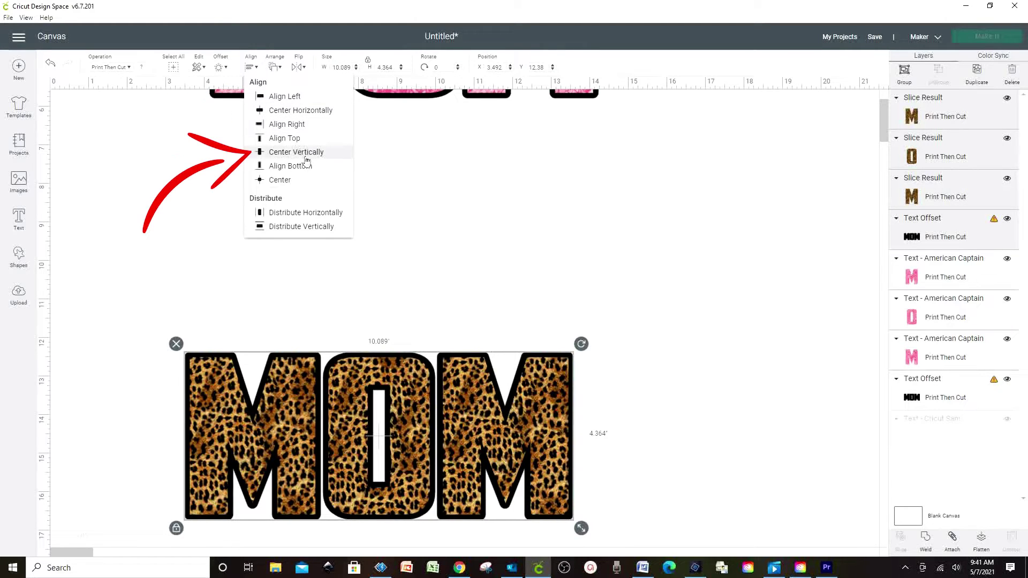
left_click(278, 152)
left_click(667, 405)
left_click_drag(637, 521, 177, 332)
left_click_drag(316, 395, 367, 415)
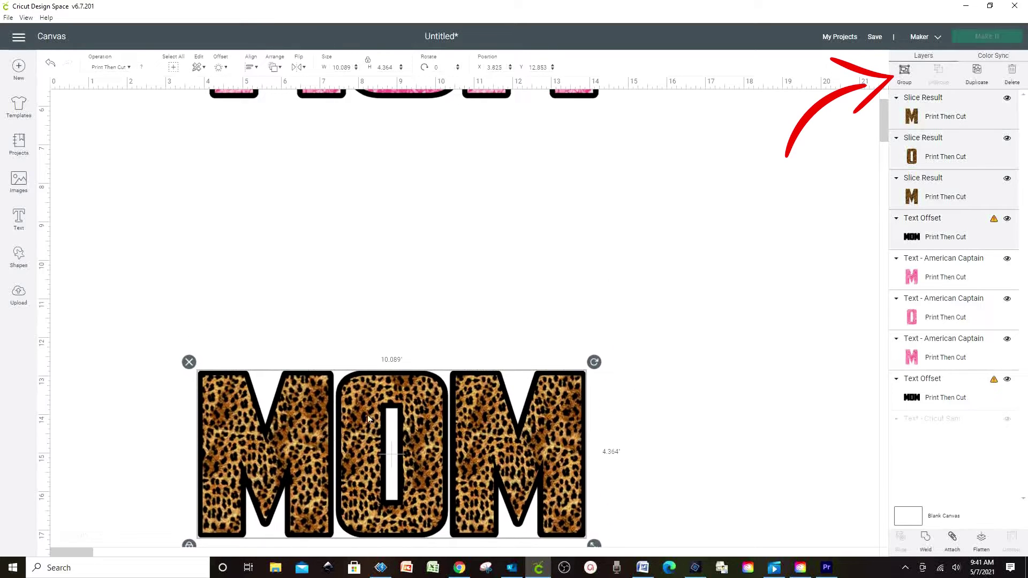
left_click(904, 72)
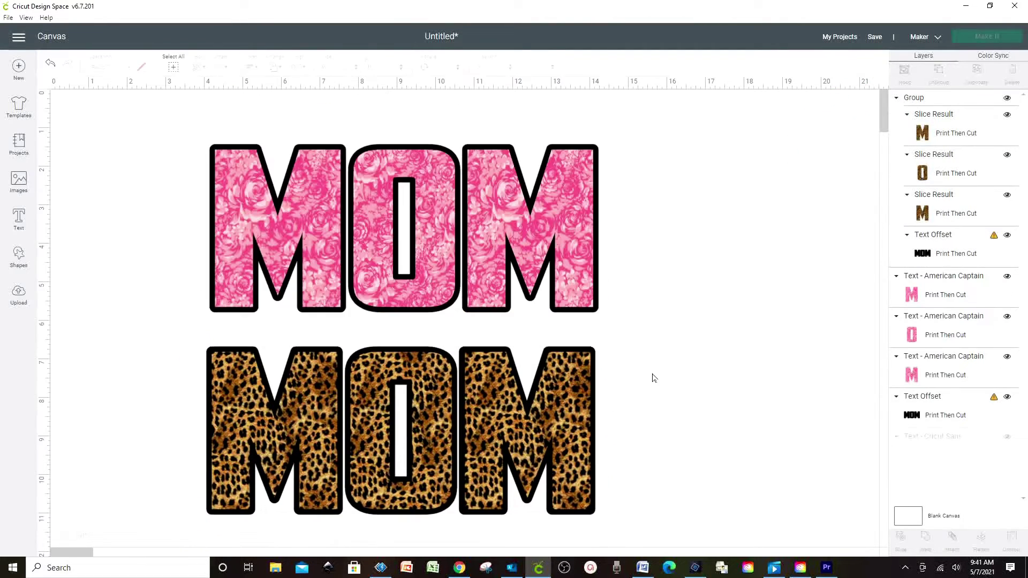
Delete the floral MOM with its black offset, and move the leopard MOM group up into the cleared space.
left_click_drag(168, 140, 654, 316)
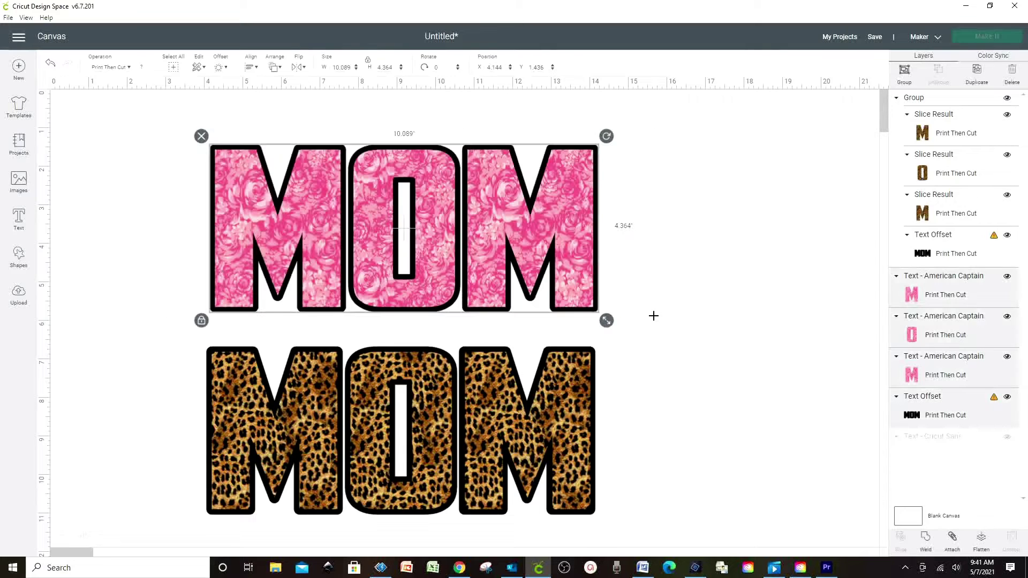
key("Delete")
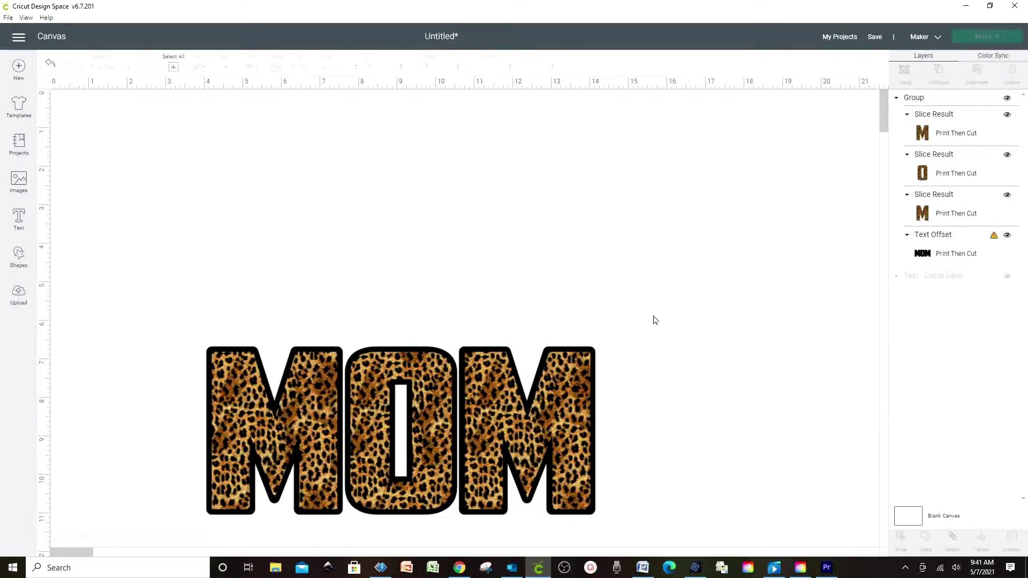
left_click(518, 484)
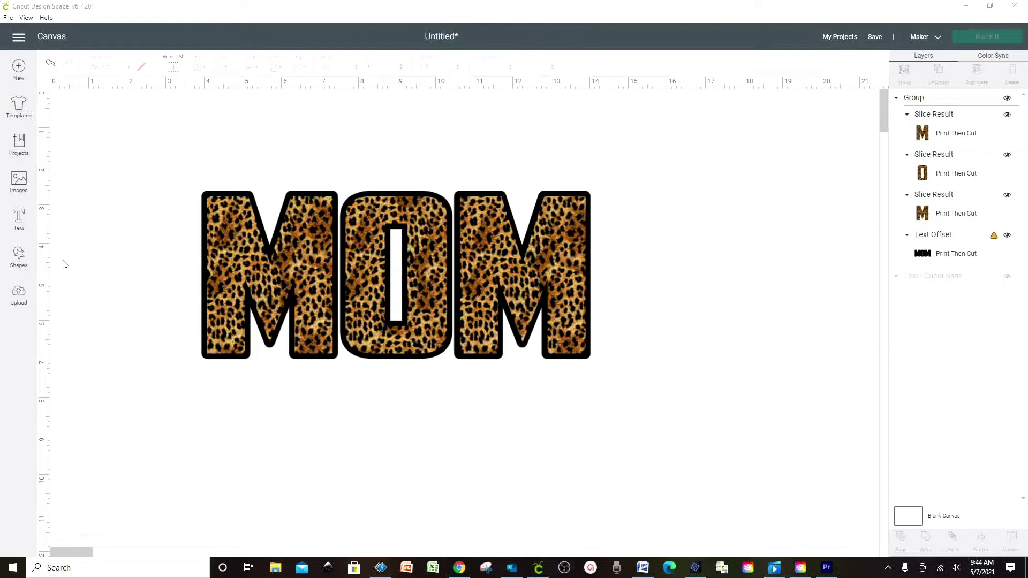
Add the text "best life" in the About Love font.
left_click(19, 220)
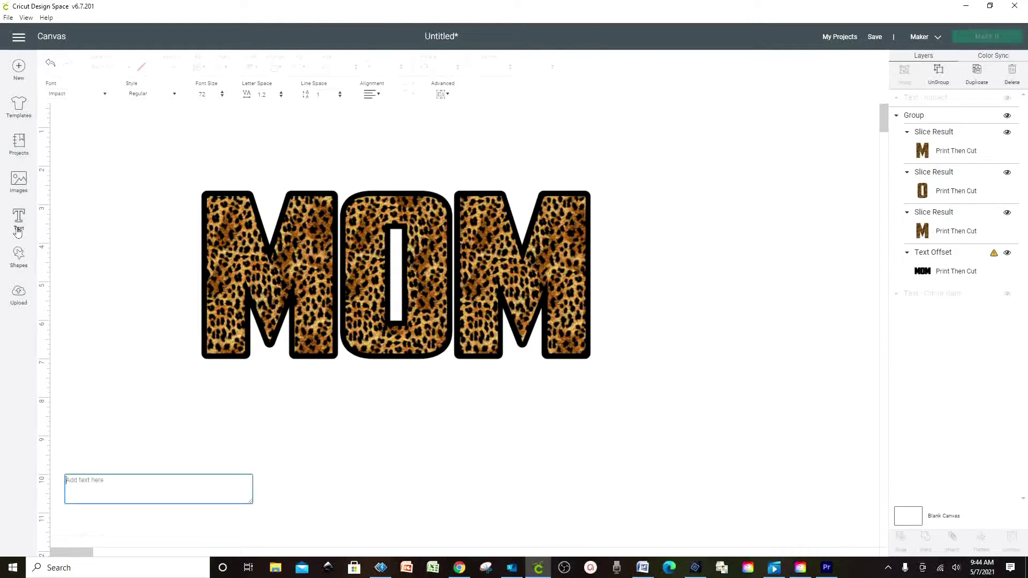
left_click(93, 97)
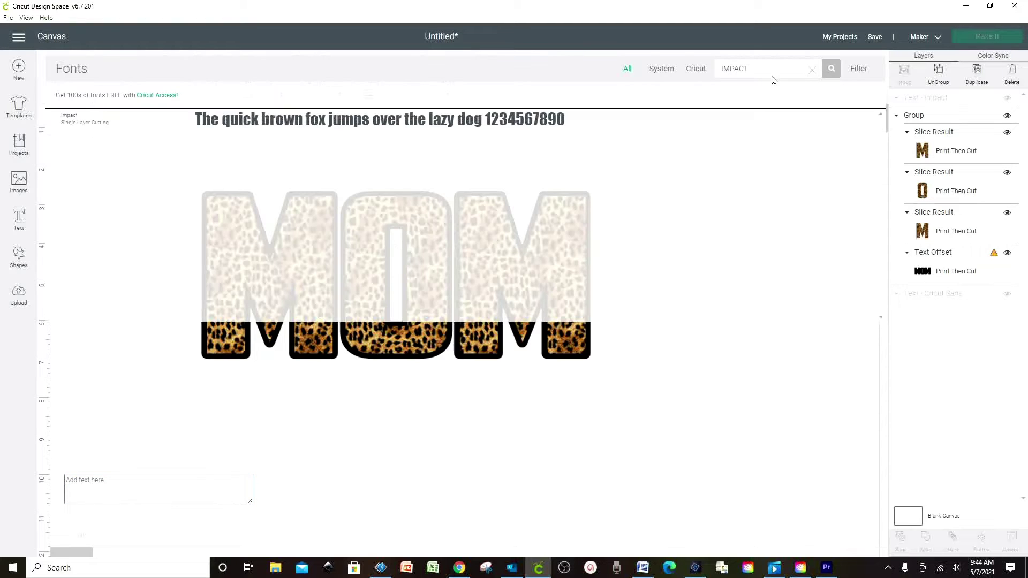
left_click(811, 71)
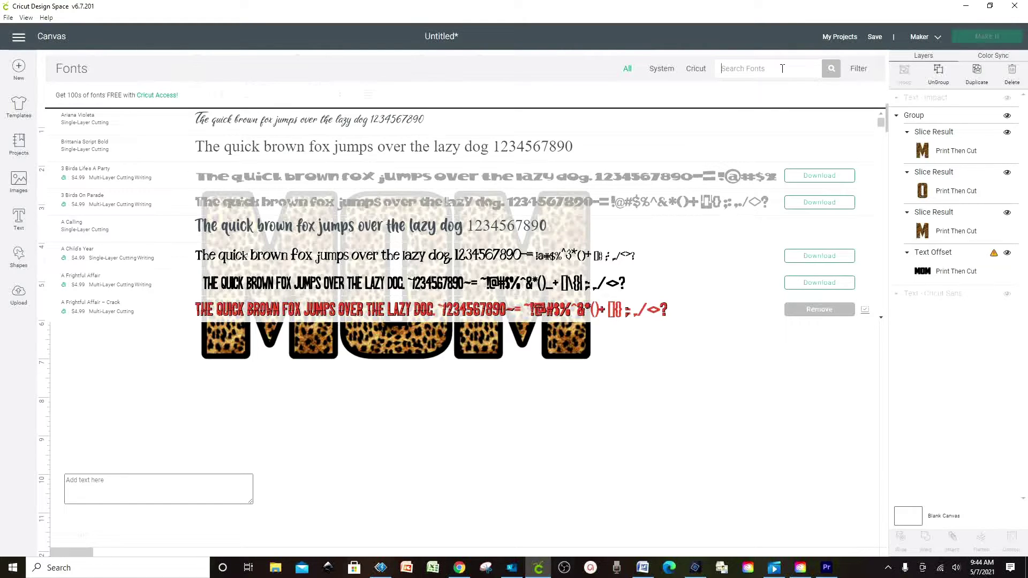
type("about love")
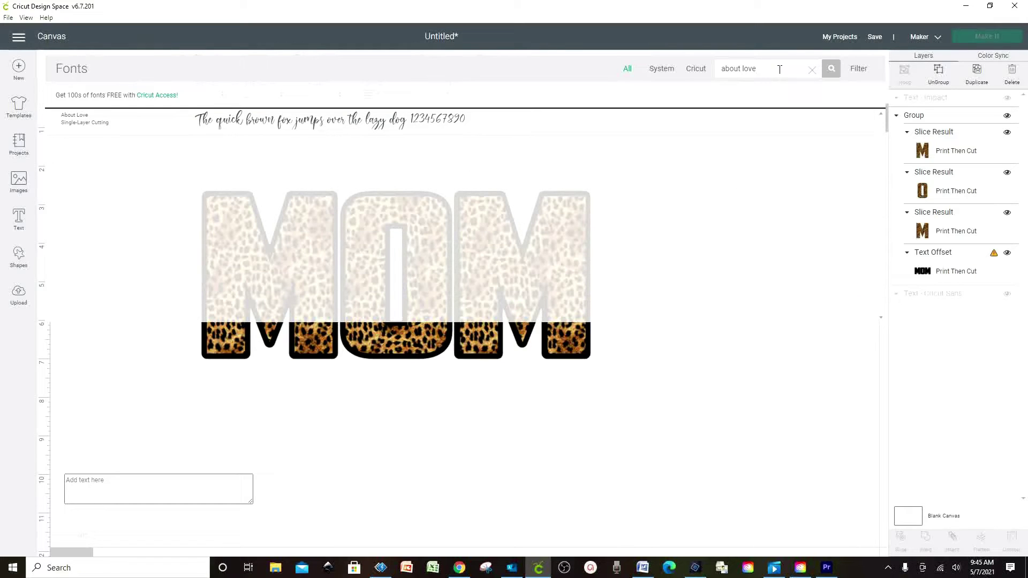
left_click(248, 127)
left_click(185, 475)
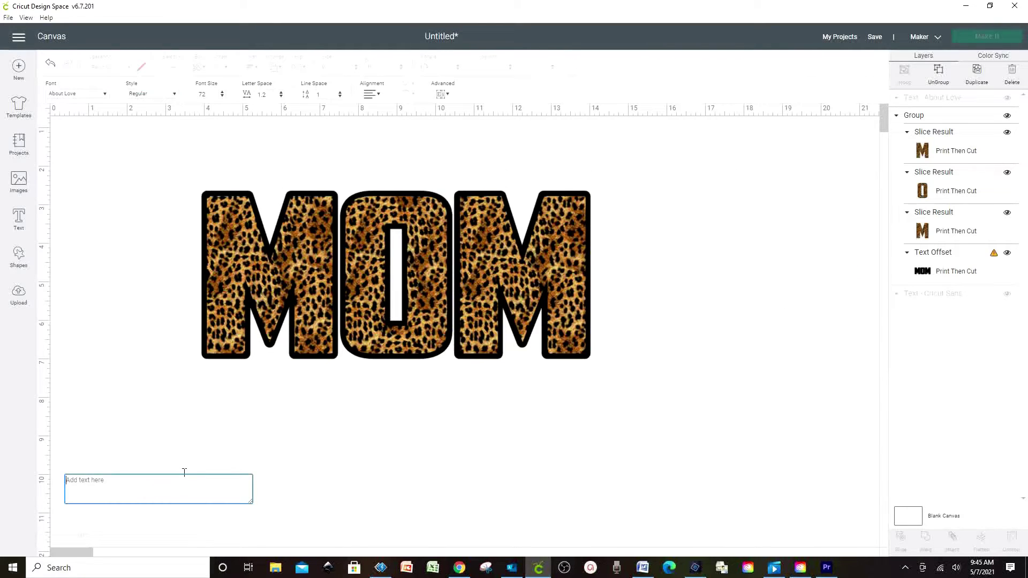
type("best life")
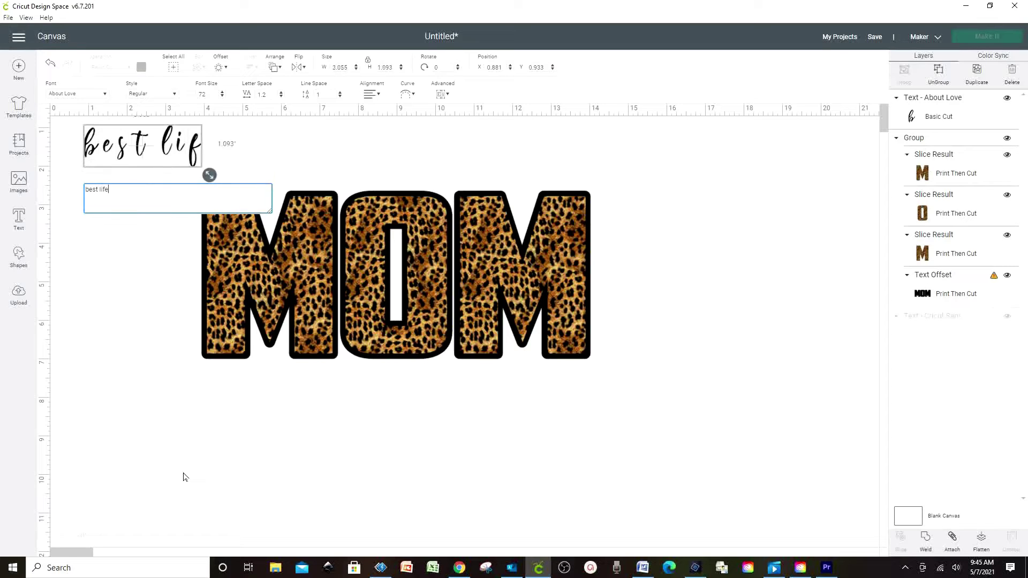
Place the "best life" text beneath the leopard MOM and enlarge it to about 8.9 inches wide.
left_click(155, 257)
left_click(188, 160)
left_click_drag(224, 175, 544, 516)
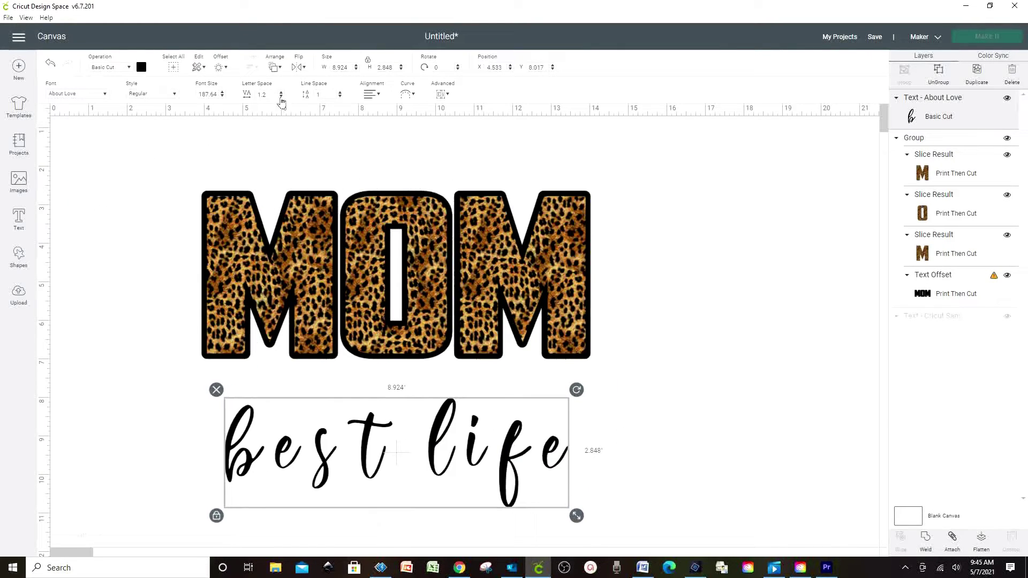
Reduce the letter spacing of the "best life" text to -0.4.
left_click(281, 97)
left_click(281, 96)
left_click(281, 96)
left_click(281, 96)
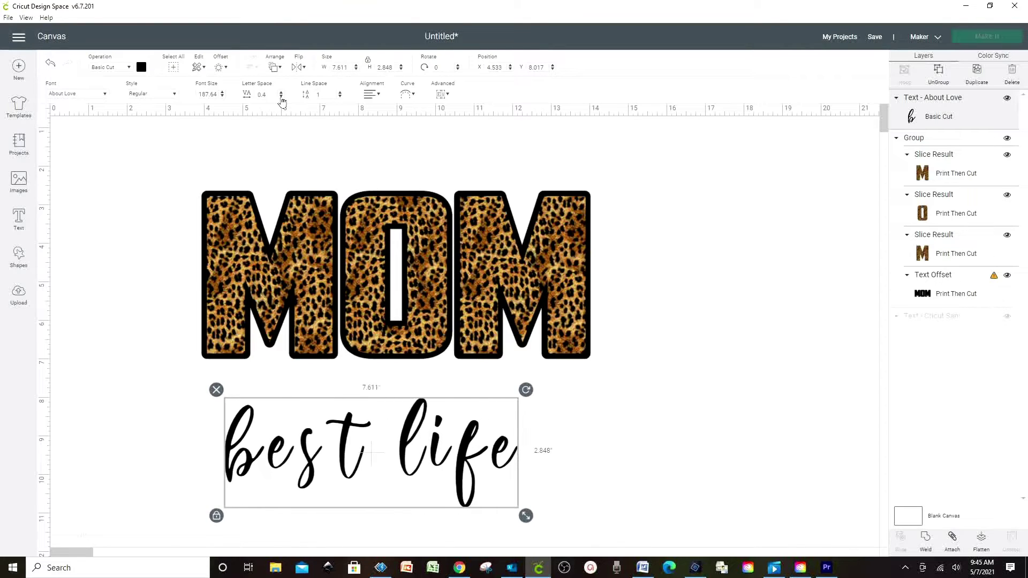
left_click(281, 96)
left_click(281, 96)
left_click(281, 97)
left_click(281, 97)
left_click(281, 97)
left_click(281, 97)
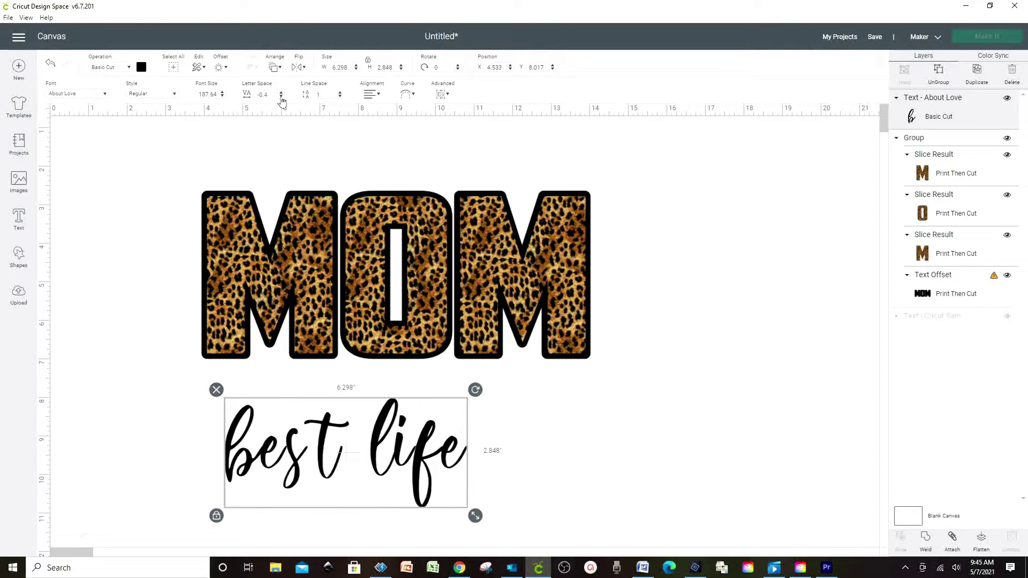
Ungroup "best life" into separate letters and shift the later letters closer so the script strokes connect.
left_click(945, 81)
left_click_drag(498, 511, 297, 435)
left_click_drag(517, 515, 322, 408)
left_click_drag(332, 444, 321, 443)
left_click(515, 484)
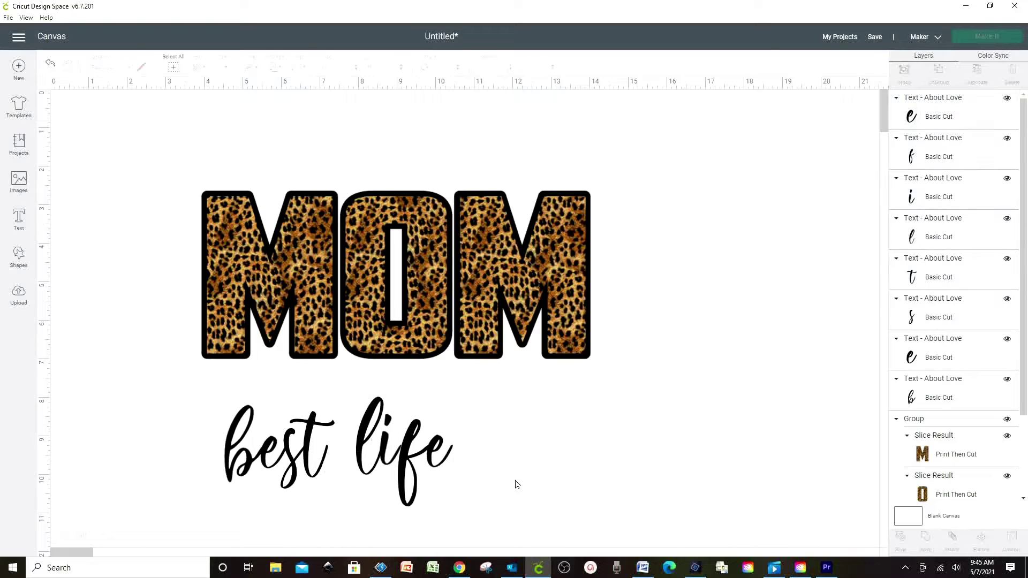
left_click_drag(501, 511, 416, 419)
left_click_drag(431, 460, 428, 461)
left_click(477, 459)
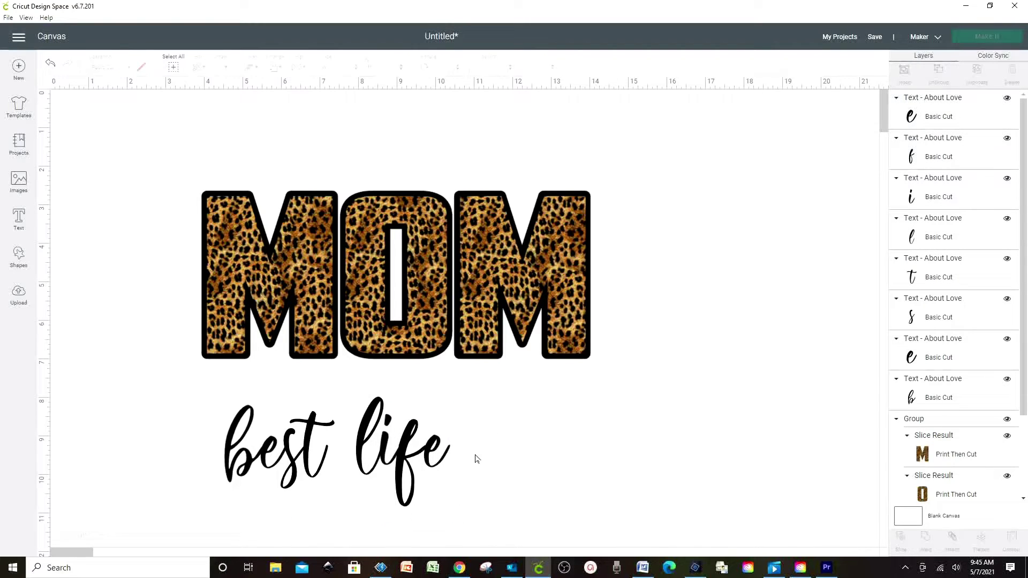
Move the lettering beneath the middle of MOM, and separate "life" from "best" to leave a wide gap between them.
left_click_drag(515, 514, 209, 402)
left_click_drag(245, 441, 285, 444)
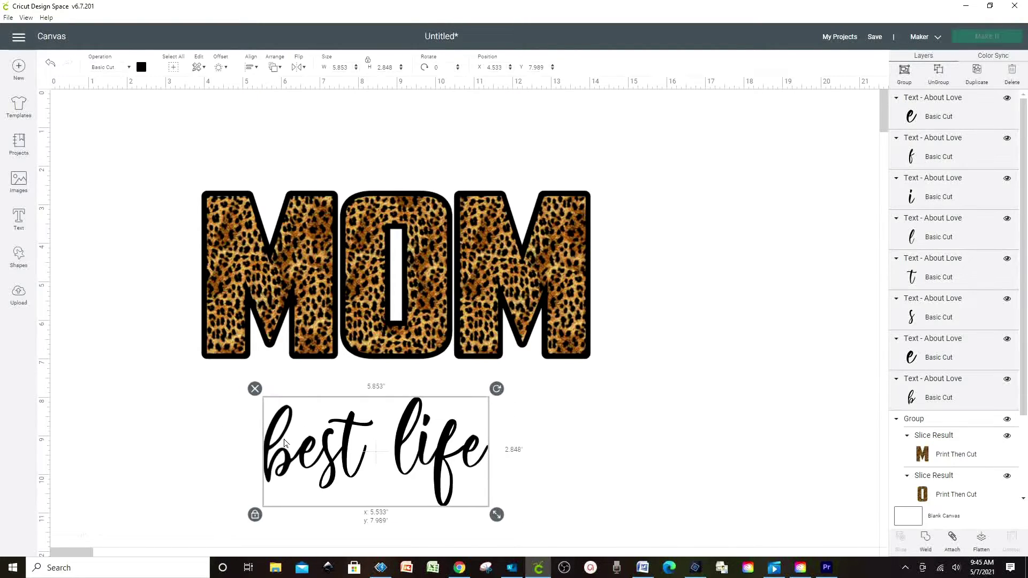
left_click(377, 452)
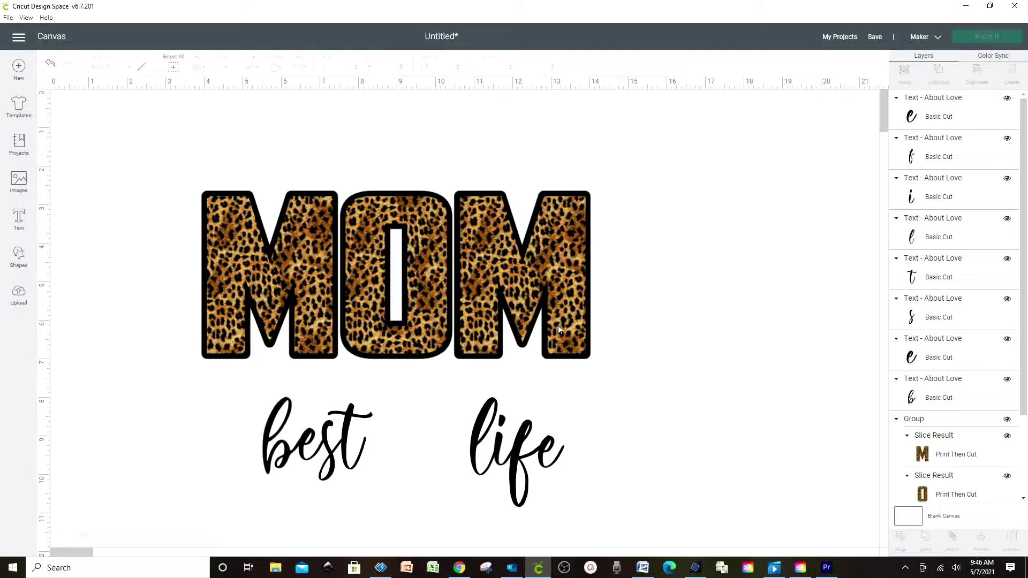
Switch to the font character viewer, examine the alternate About Love letters with heart tails, and return to Cricut Design Space.
left_click(513, 569)
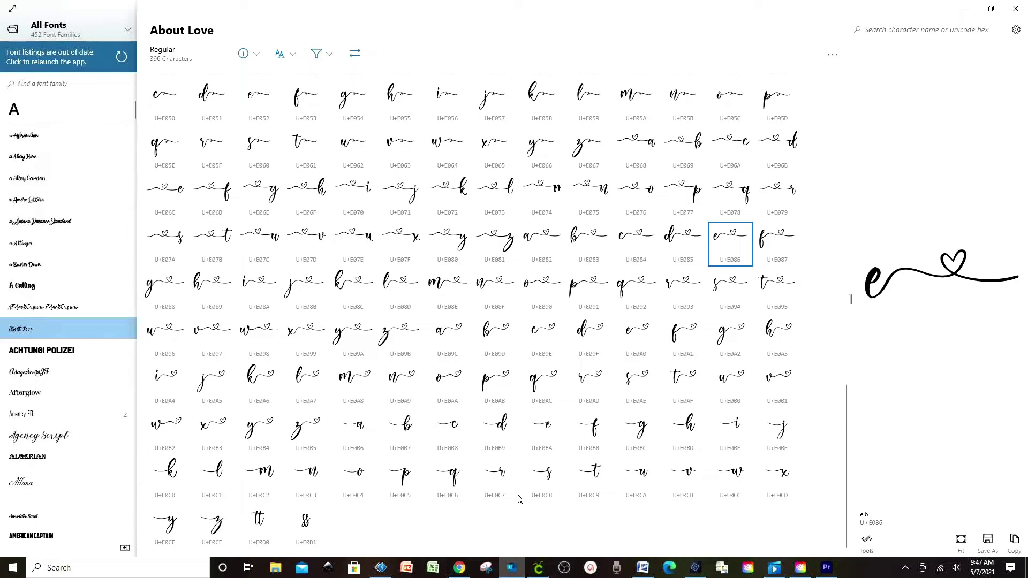
left_click(539, 571)
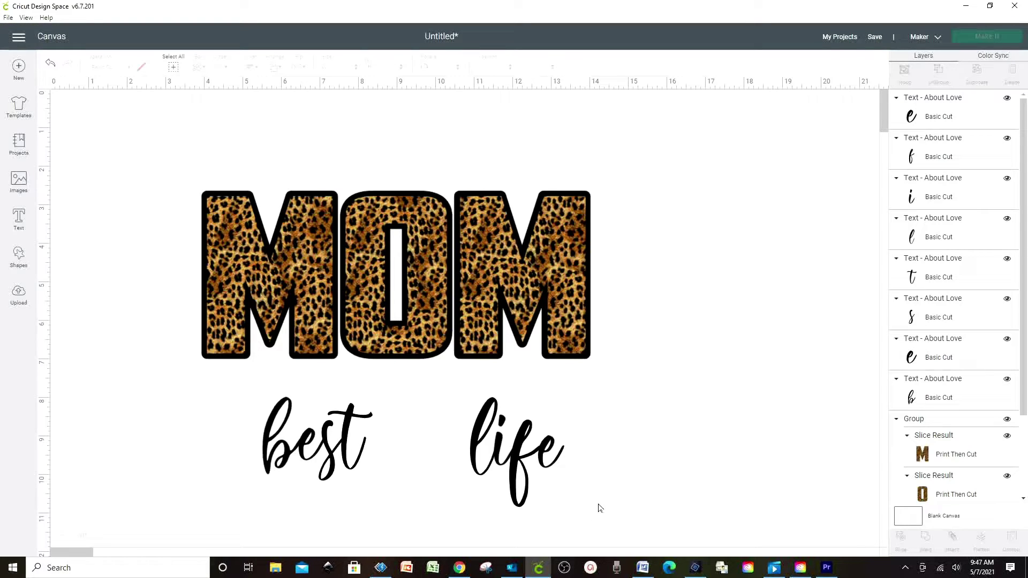
left_click(511, 570)
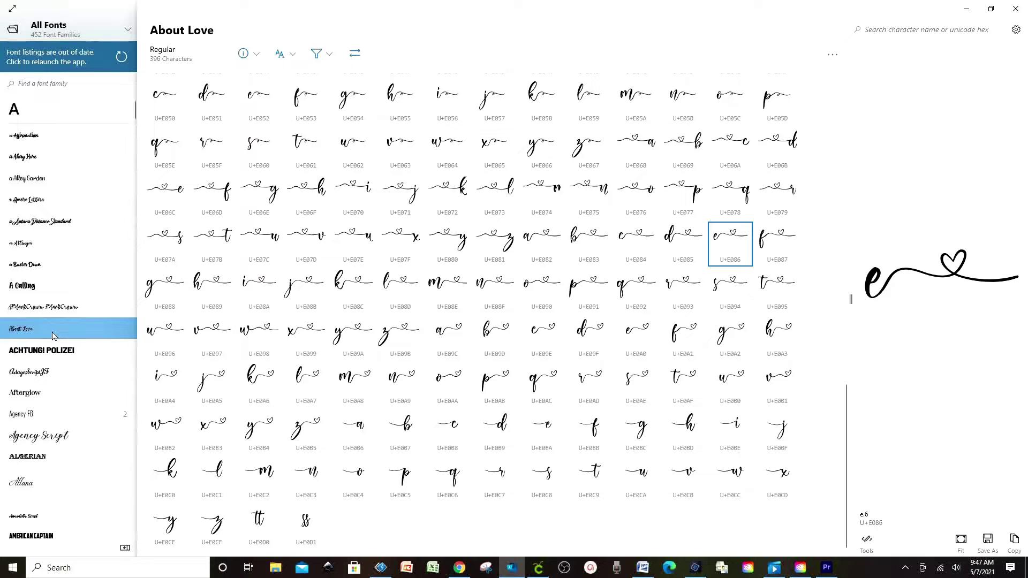
left_click(538, 568)
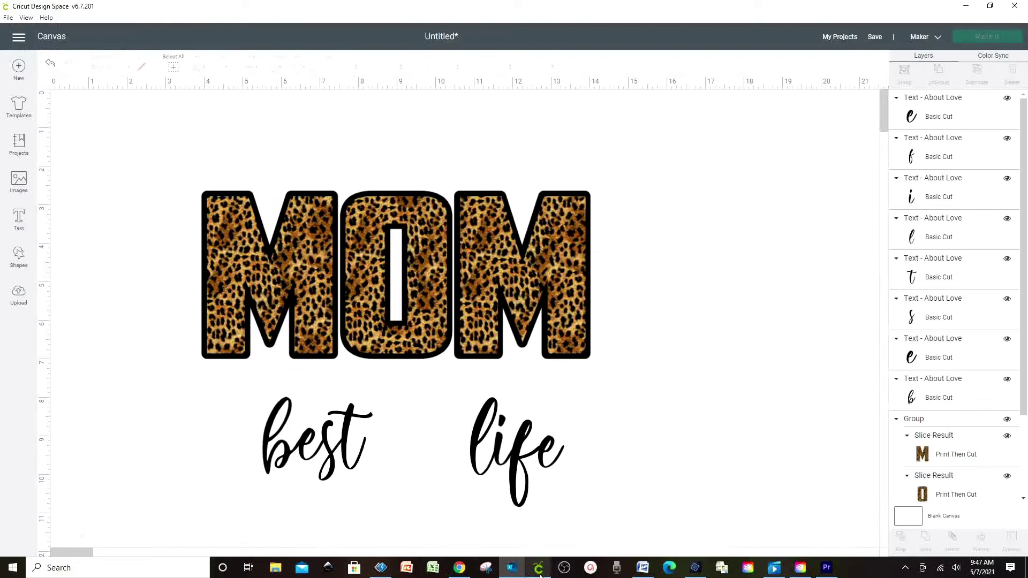
Replace the t of "best" with the heart-tailed About Love t (U+E095) copied from the font character viewer.
left_click(362, 456)
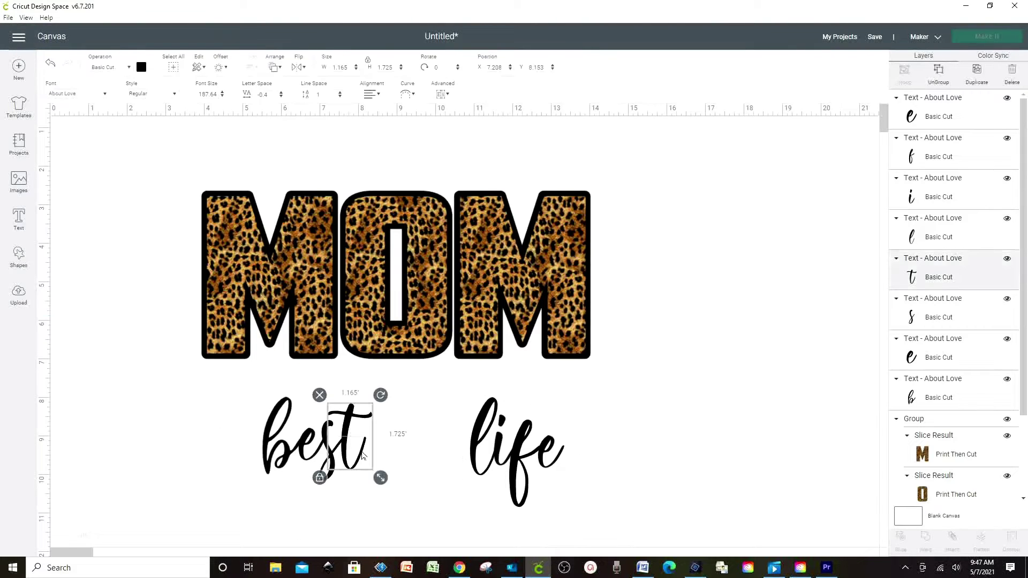
double_click(345, 437)
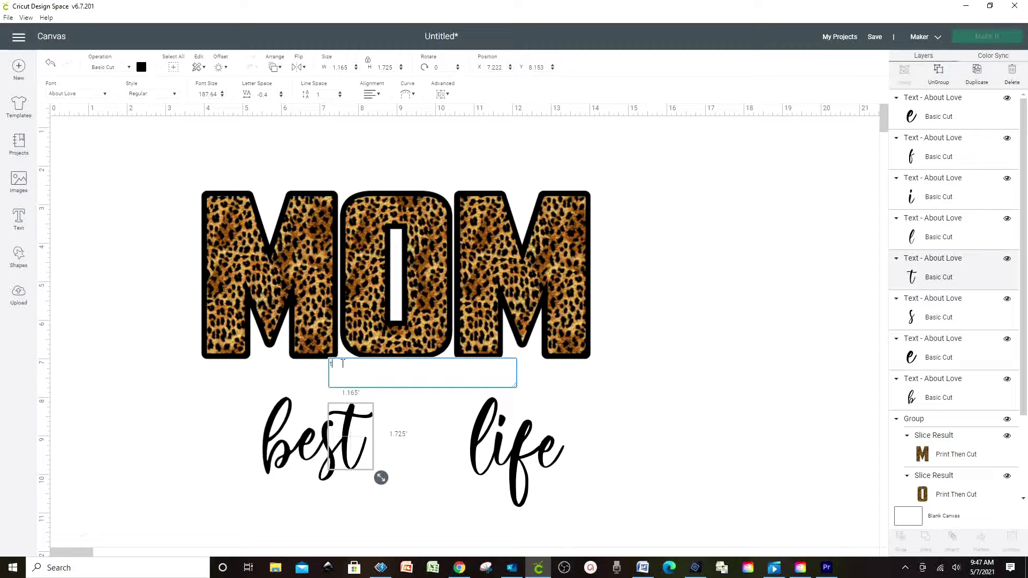
left_click(513, 571)
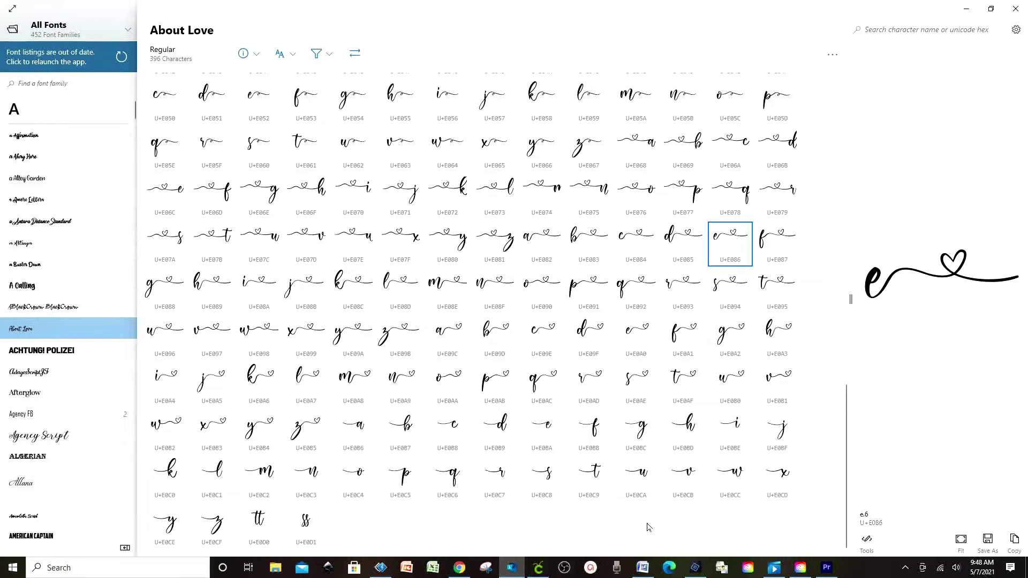
left_click(771, 292)
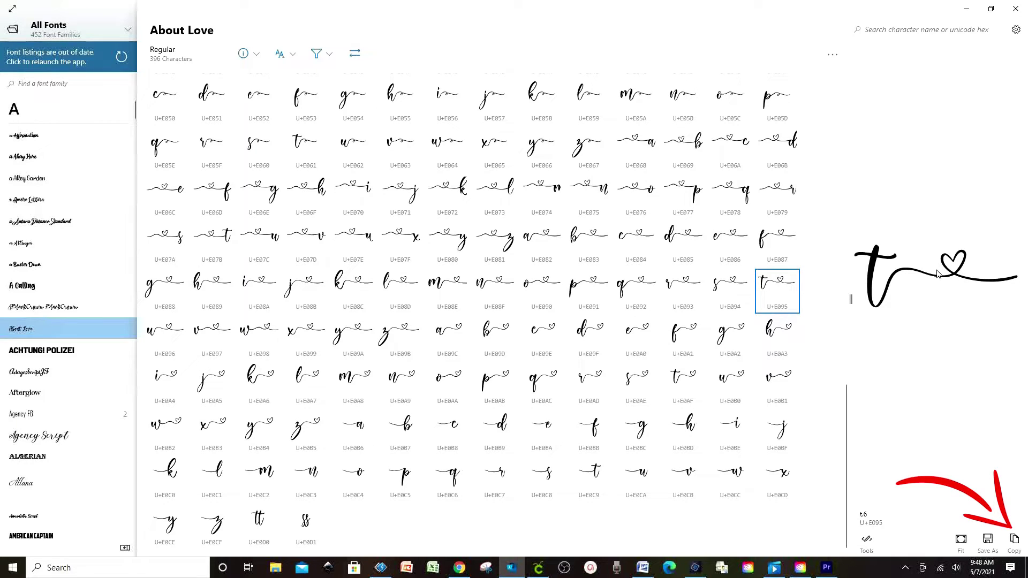
left_click(1014, 540)
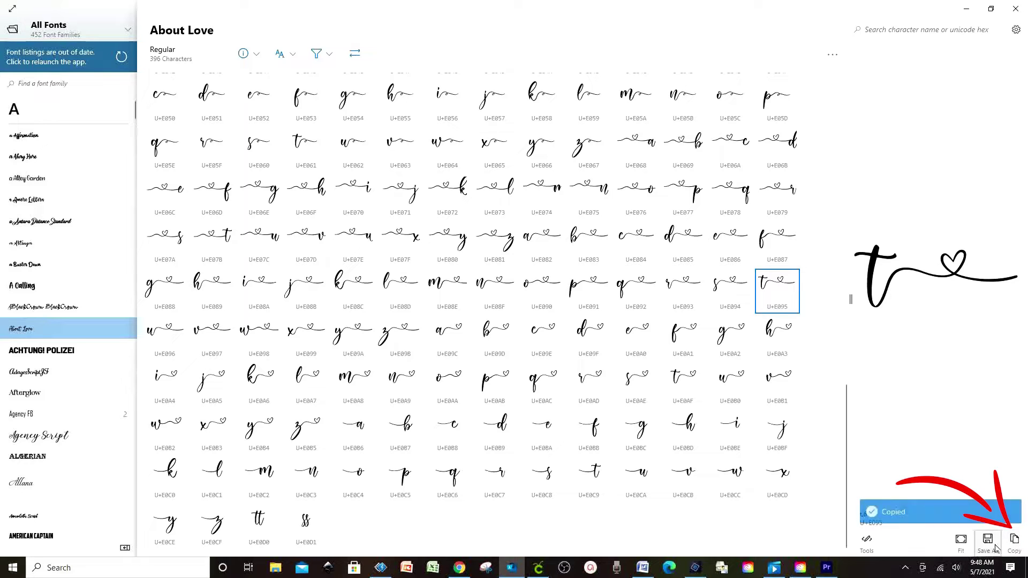
left_click(540, 568)
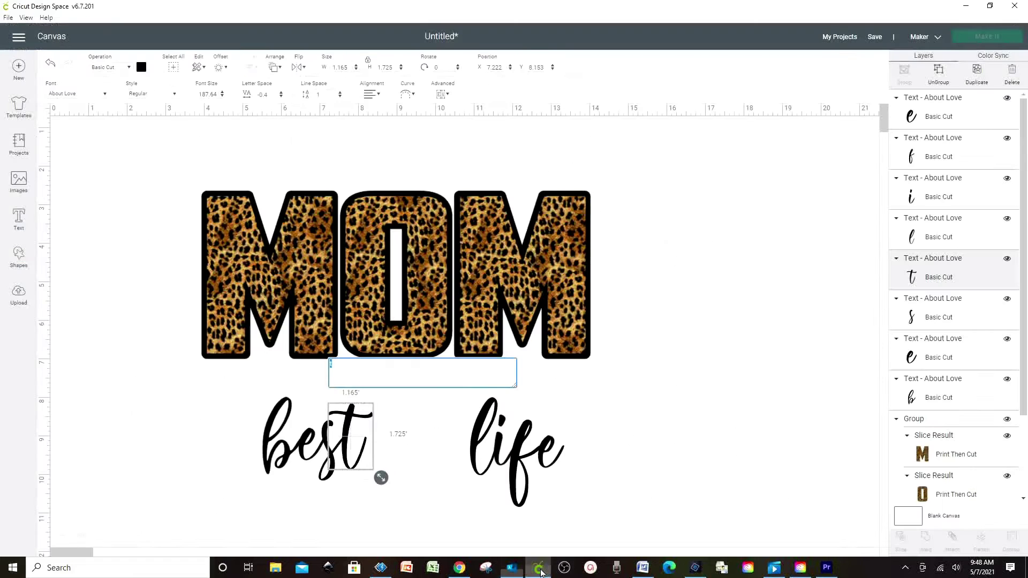
key("ctrl+v")
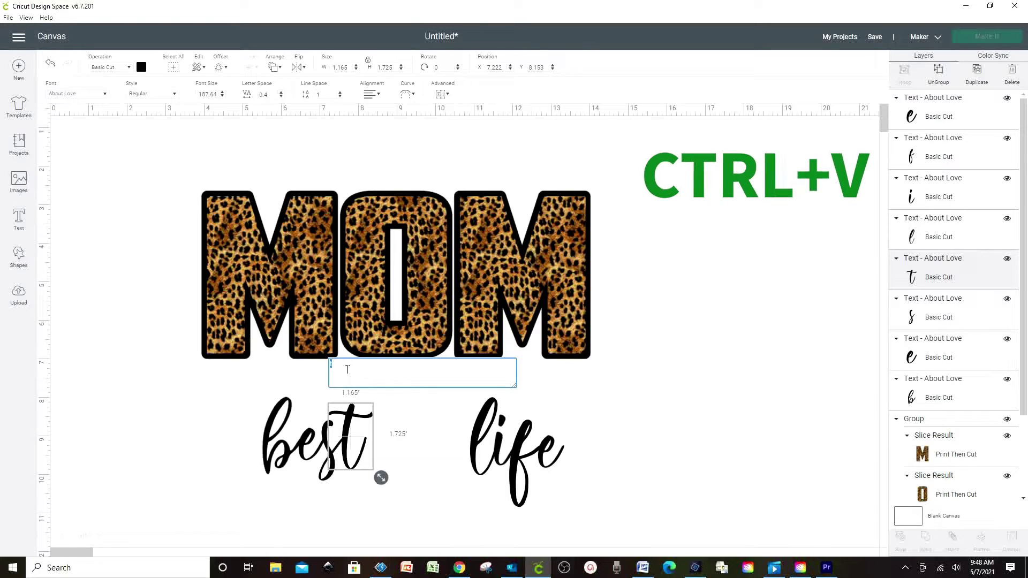
left_click(404, 516)
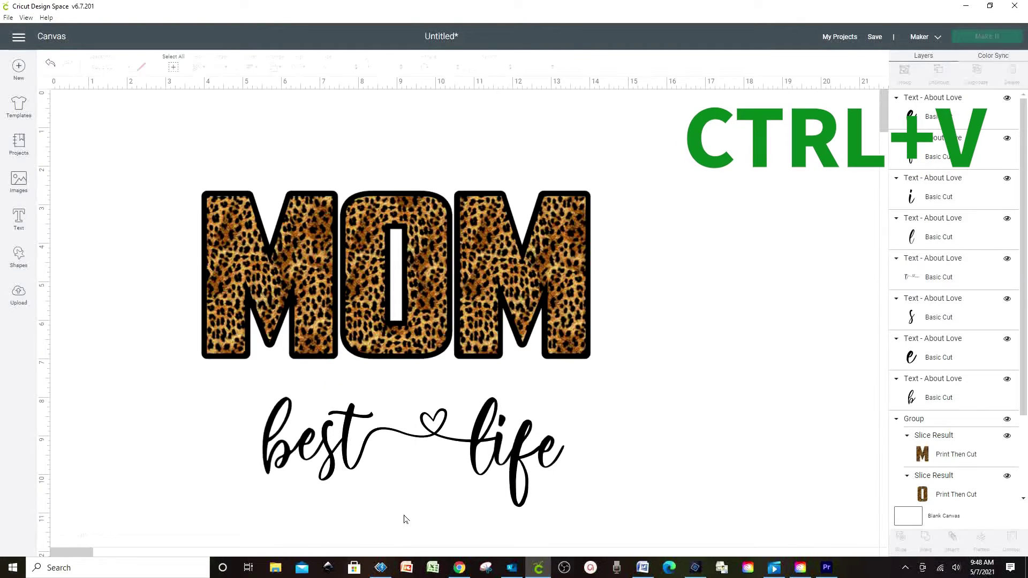
Move "best" away from "life" to lengthen the joining tail, and replace its b with About Love's heart-tailed b (U+E069) from the font character viewer.
left_click_drag(408, 515, 257, 404)
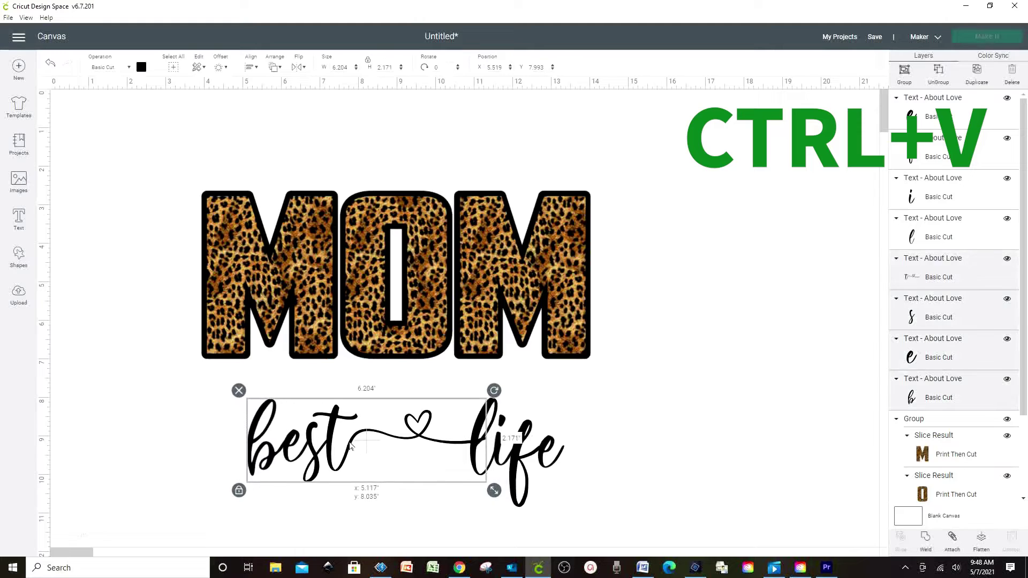
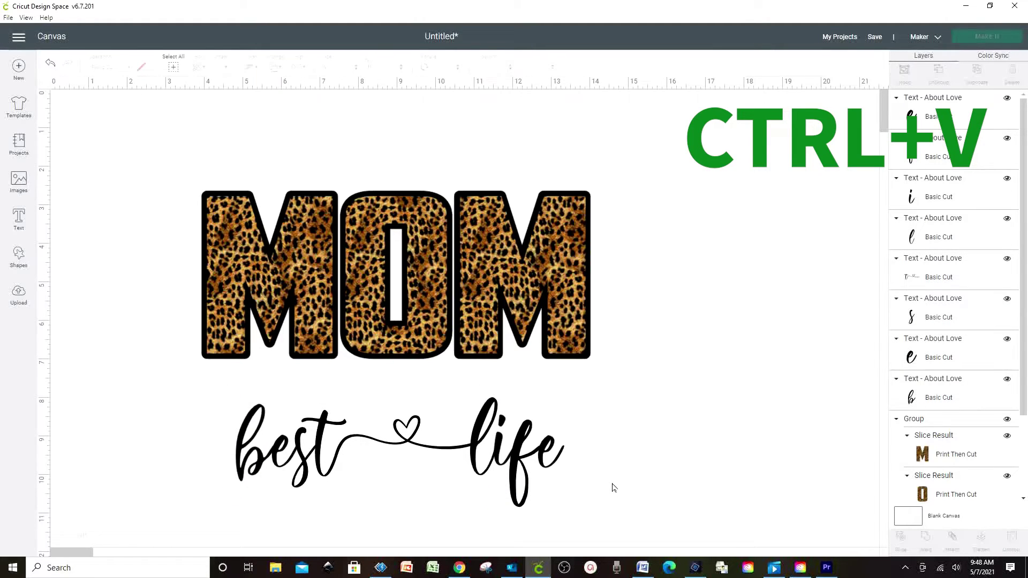
left_click(552, 448)
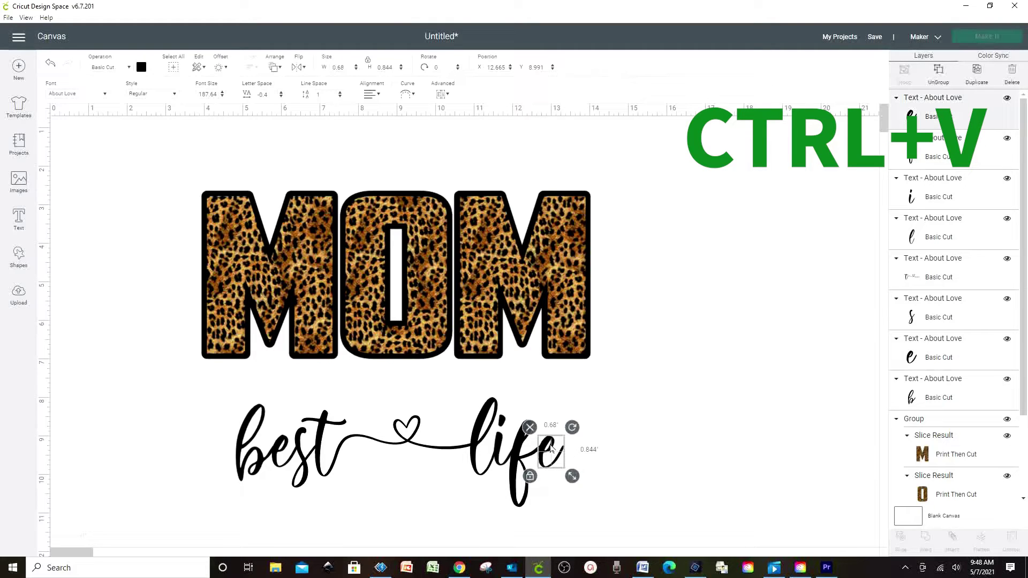
left_click(247, 460)
double_click(246, 461)
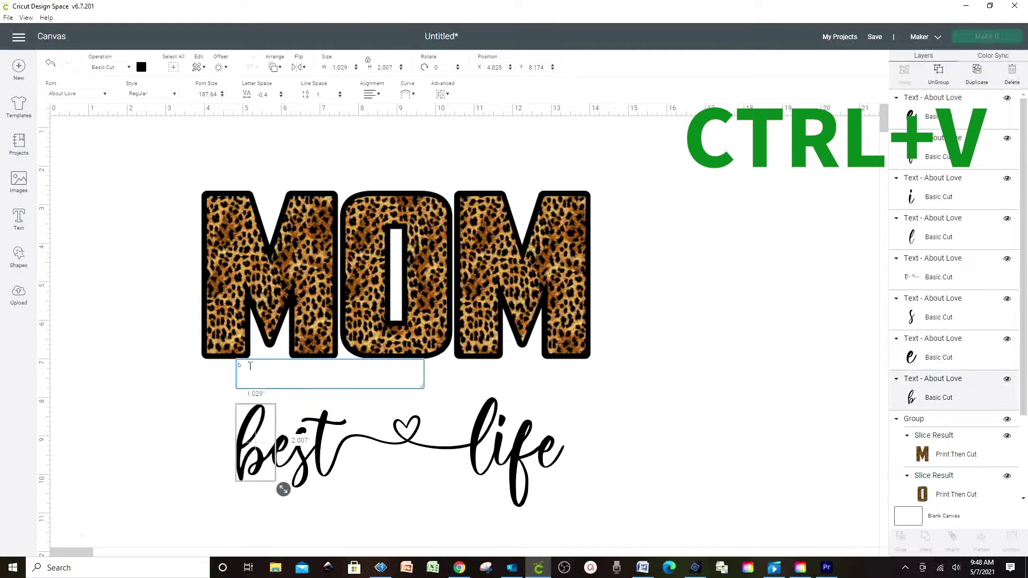
left_click(513, 567)
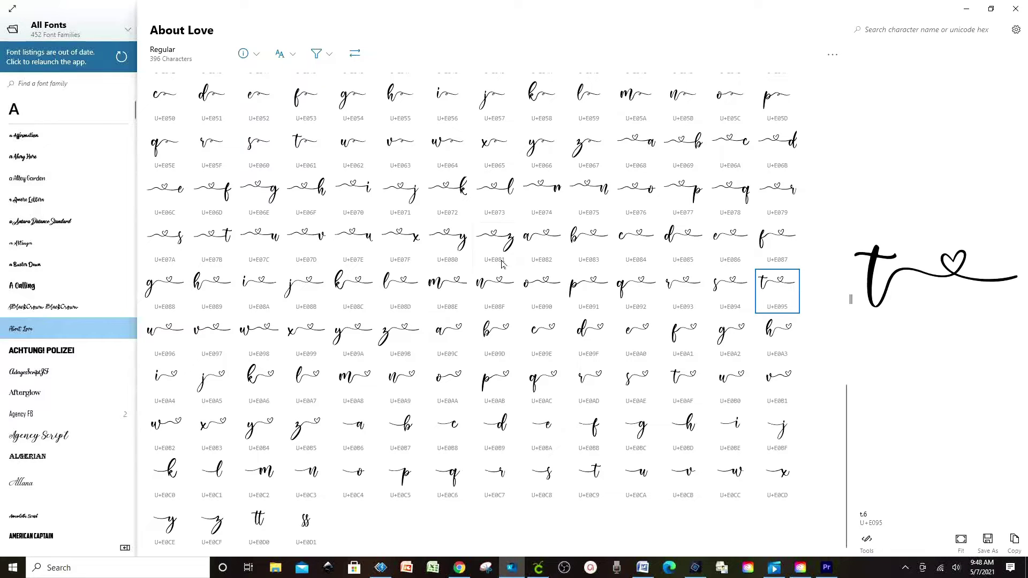
left_click(683, 144)
left_click(1015, 540)
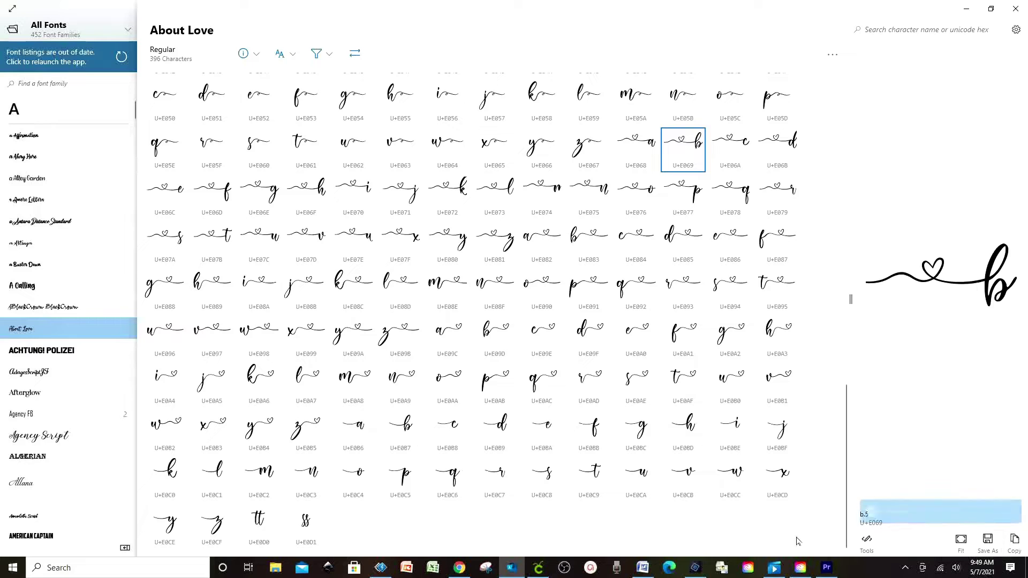
mouse_move(539, 568)
left_click(498, 546)
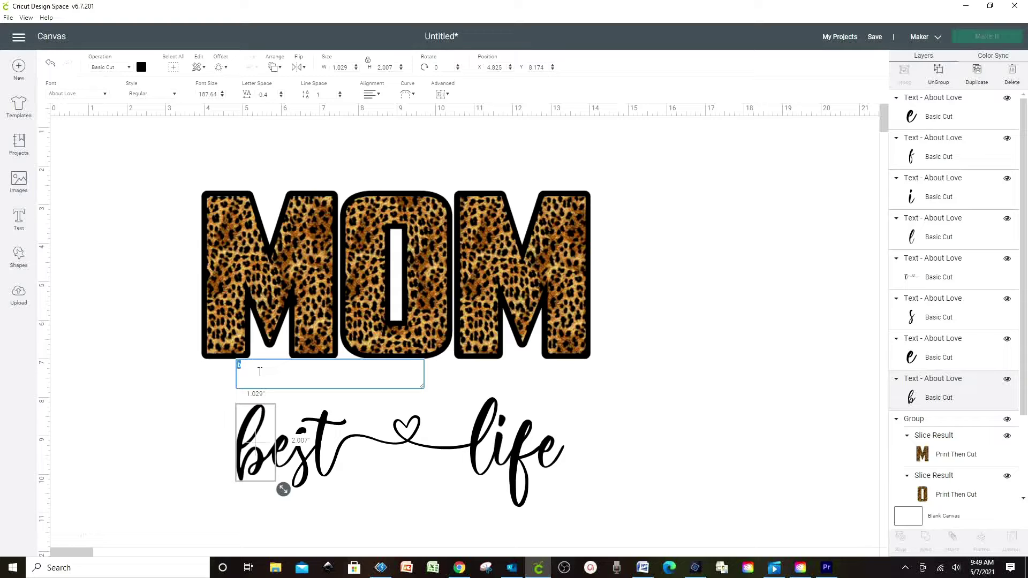
key("ctrl+v")
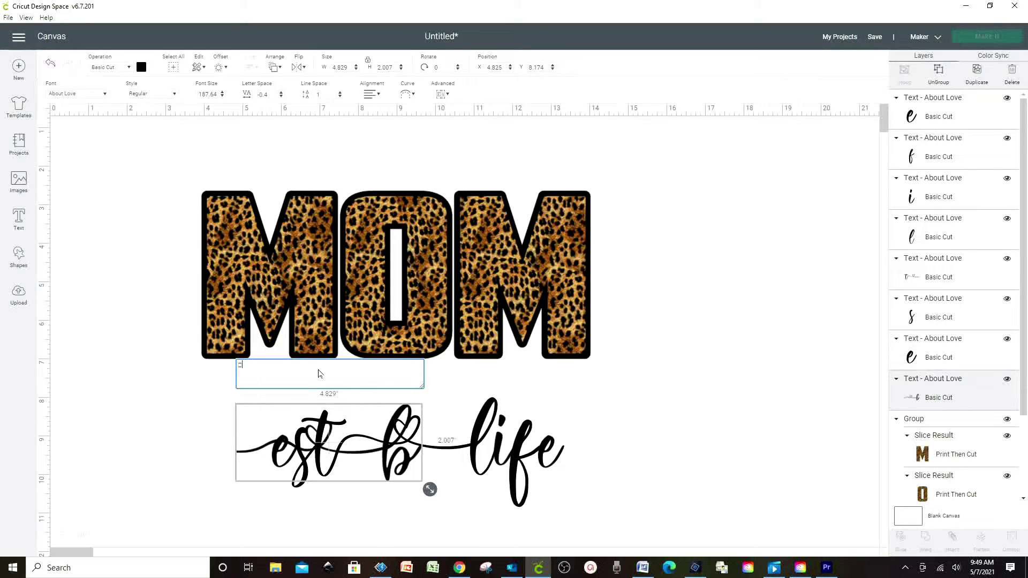
Reposition the heart-tailed b so the letter connects to the e of "best" and its tail extends outward before the word.
left_click(407, 466)
left_click_drag(252, 449, 107, 456)
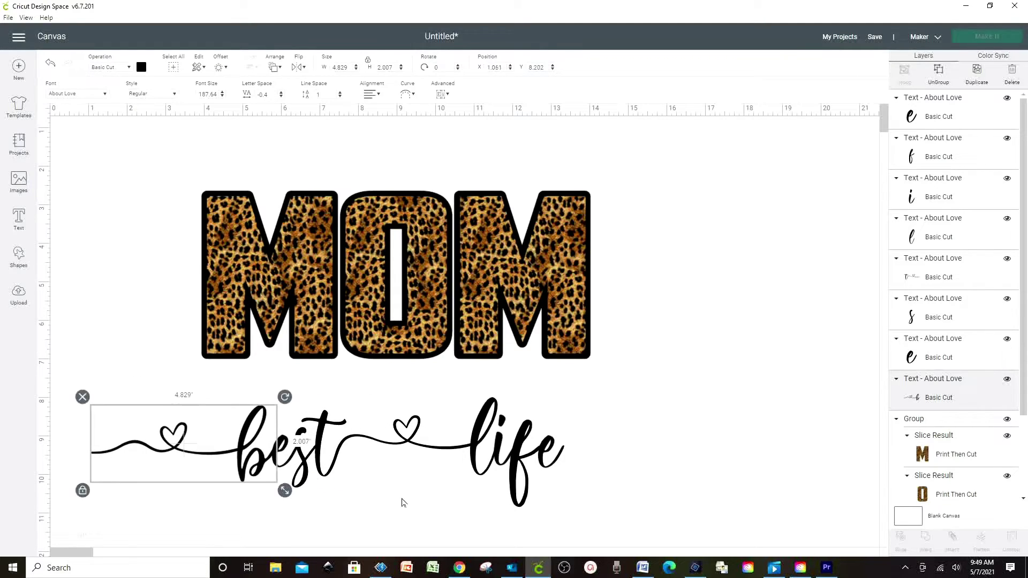
left_click(402, 501)
Replace the e of "life" with the heart-tailed About Love e (U+E086) copied from the font character viewer.
left_click(550, 437)
double_click(554, 456)
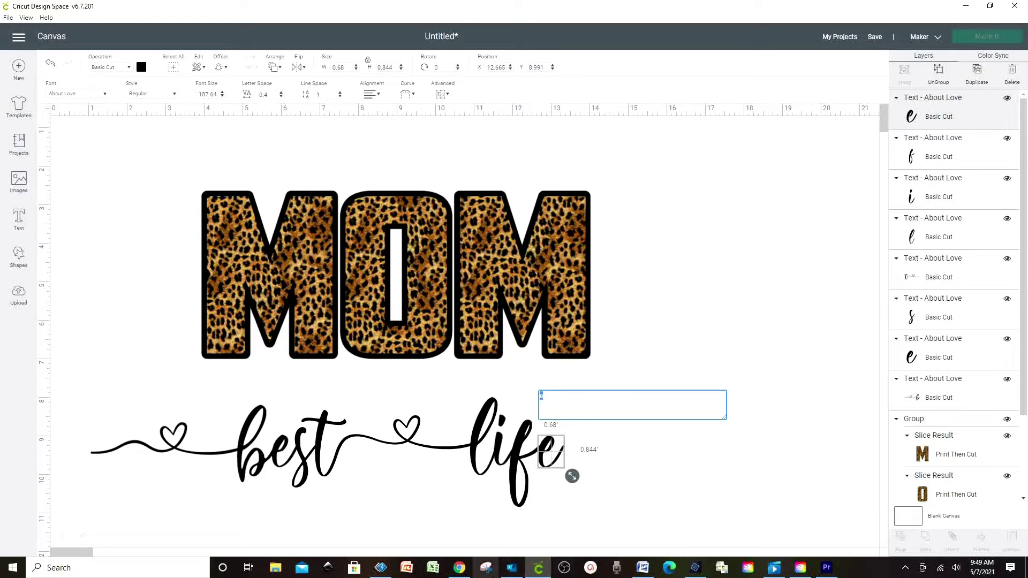
left_click(512, 568)
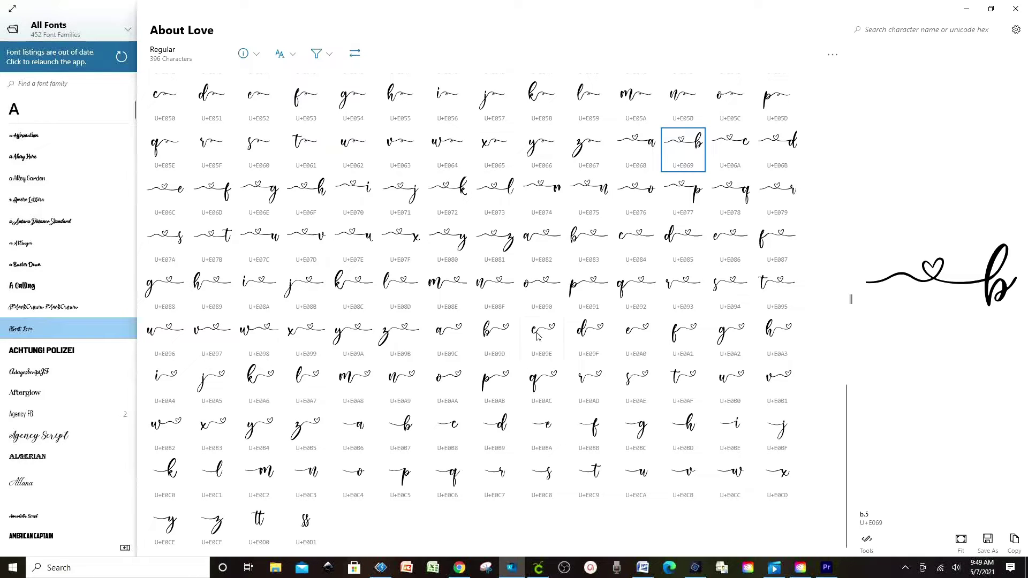
left_click(729, 240)
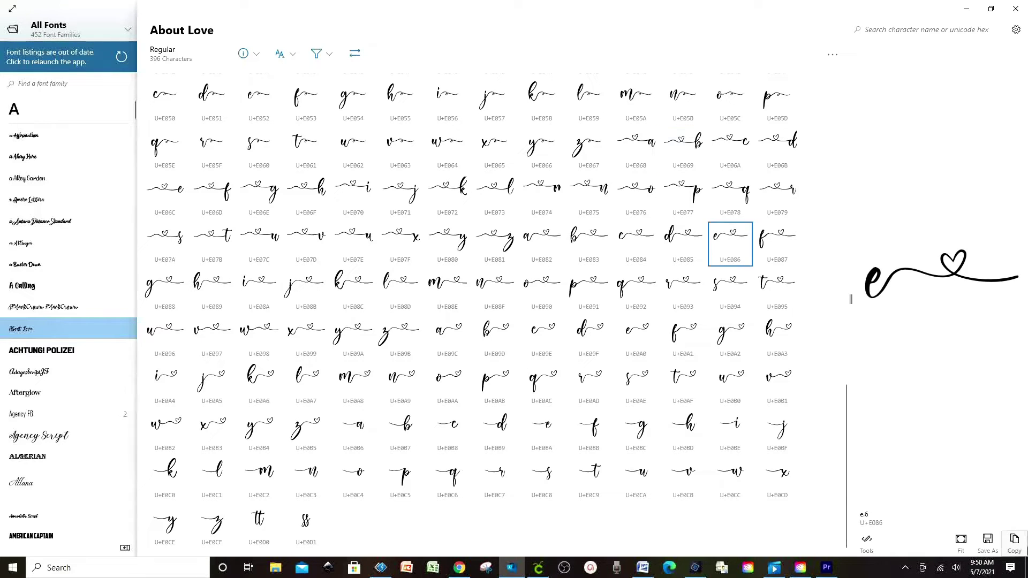
left_click(1018, 540)
left_click(538, 567)
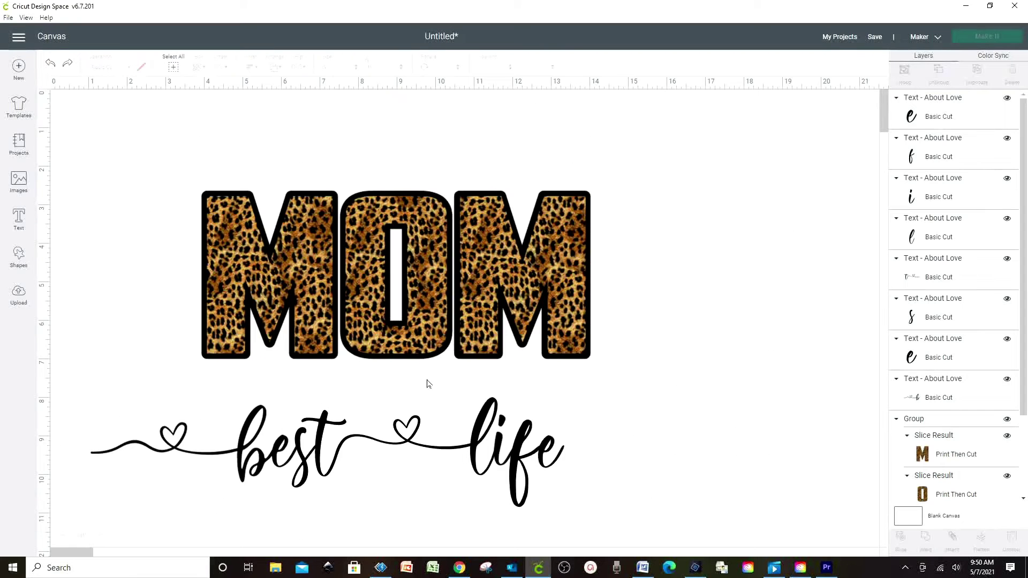
double_click(554, 462)
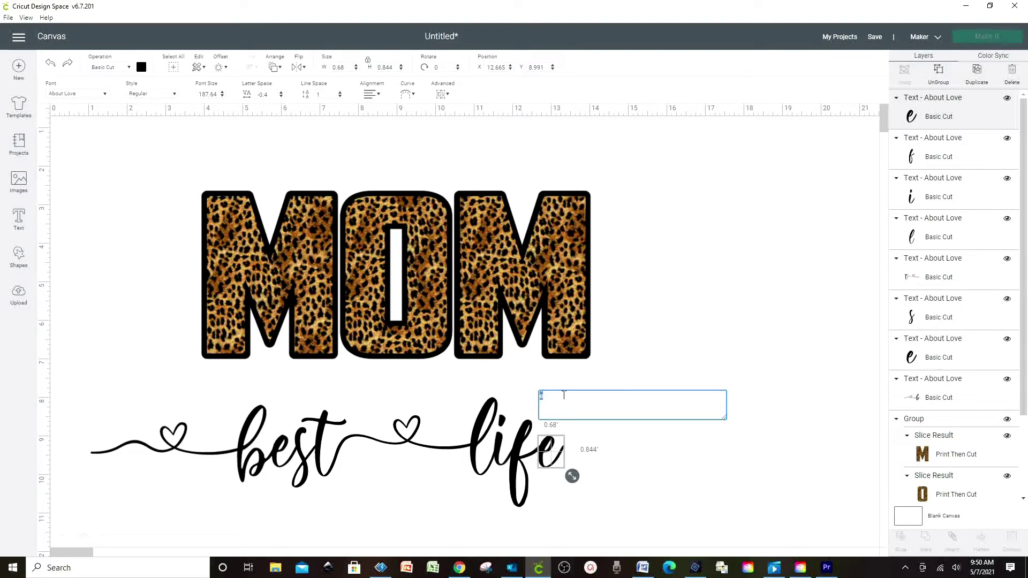
key("ctrl+v")
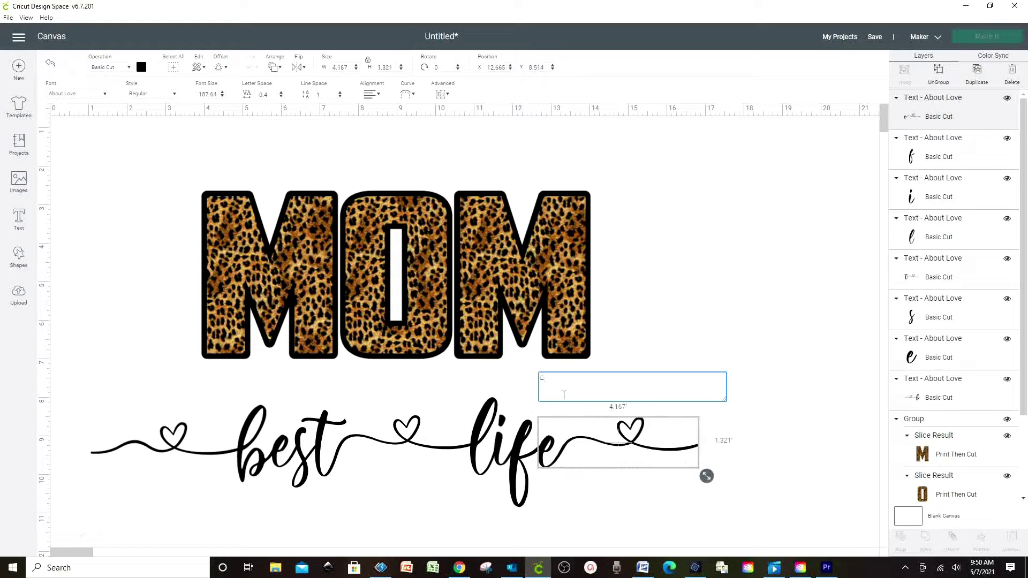
left_click(673, 508)
Weld all the "best life" letters into one shape and scale it down to about 9.9 in wide.
left_click_drag(754, 518, 80, 392)
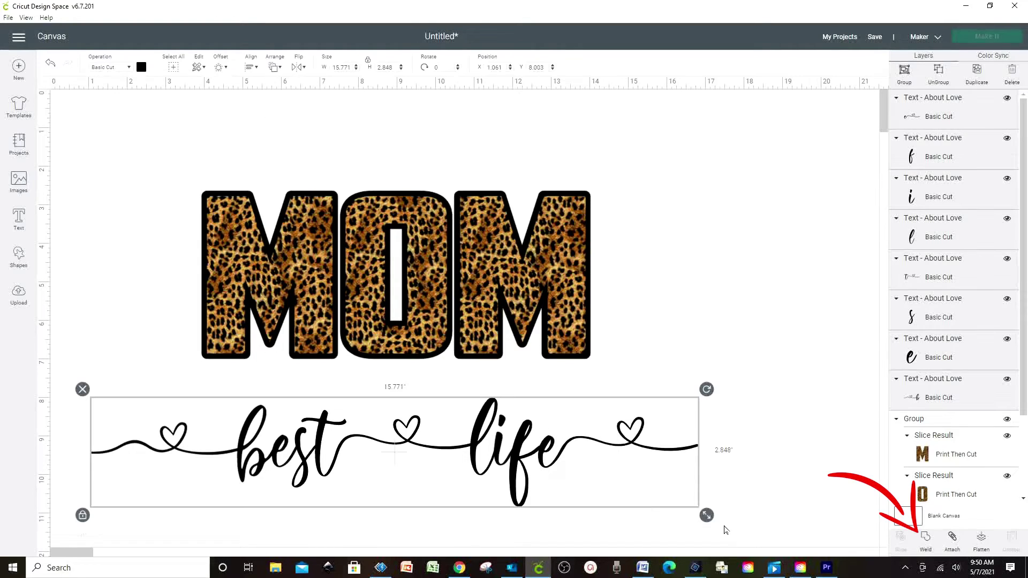
left_click(929, 544)
left_click_drag(509, 472, 532, 453)
left_click_drag(730, 496, 489, 448)
Place the welded lettering across the middle of MOM and enlarge it to about 11.5 in wide, extending past both sides.
left_click_drag(383, 417, 421, 276)
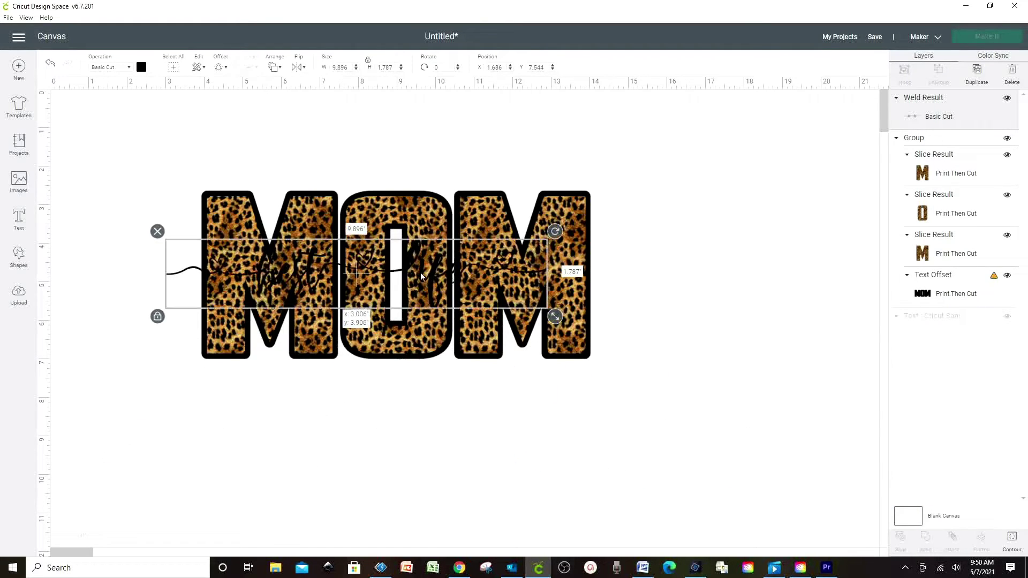
left_click_drag(555, 320, 613, 335)
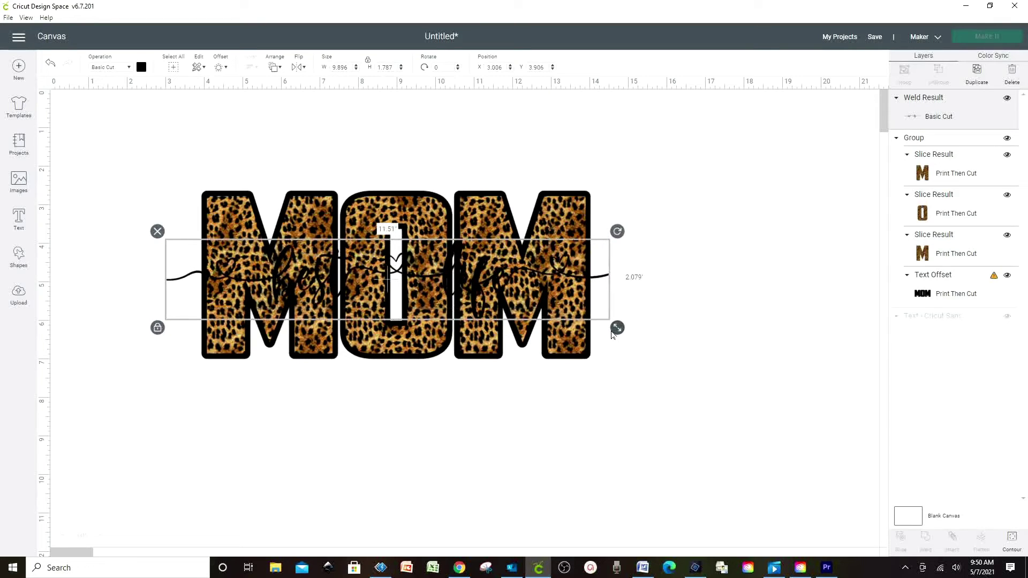
left_click_drag(456, 278, 448, 282)
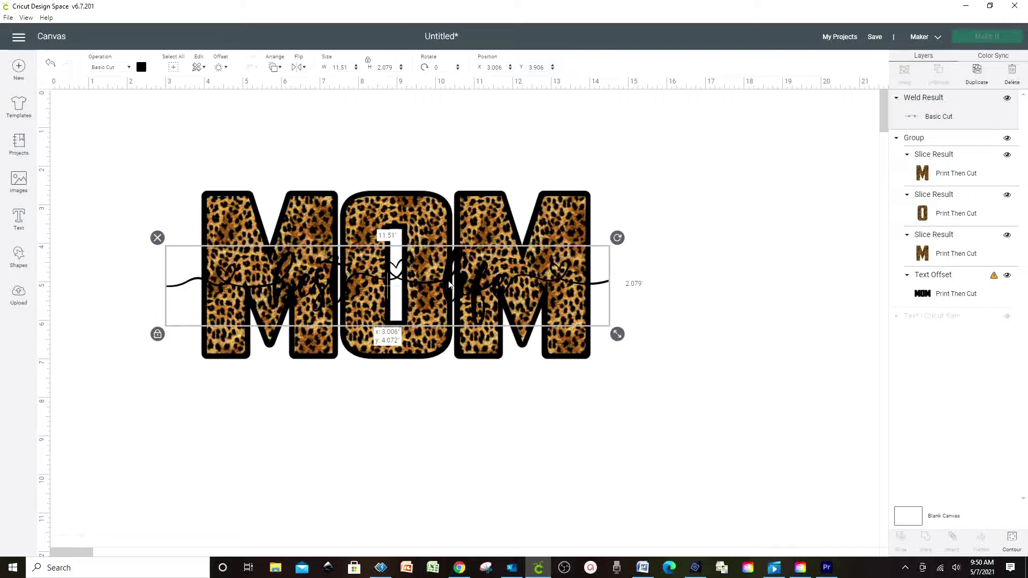
left_click(50, 64)
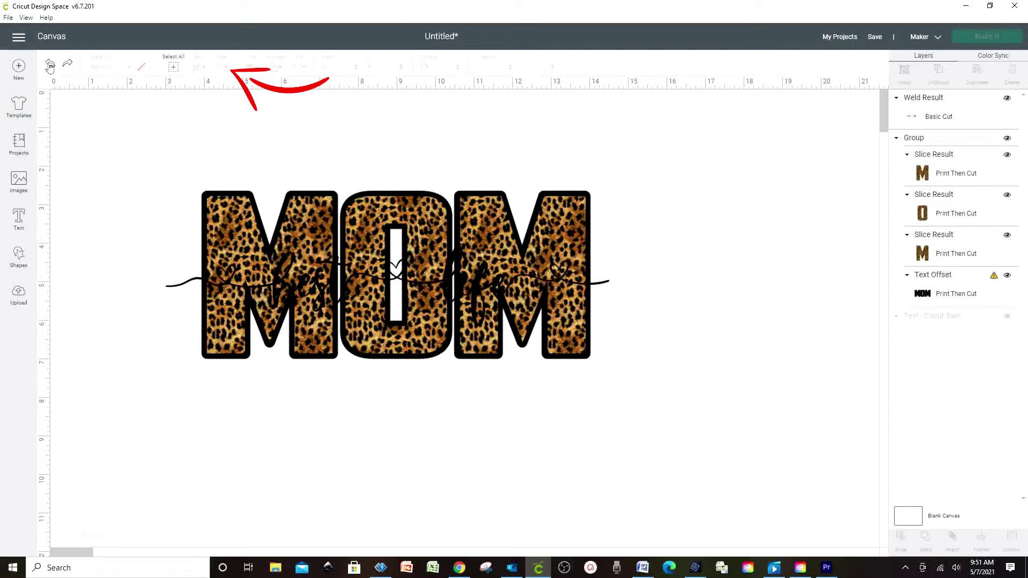
Apply a 0.10 in offset around the welded "best life" lettering.
left_click(176, 287)
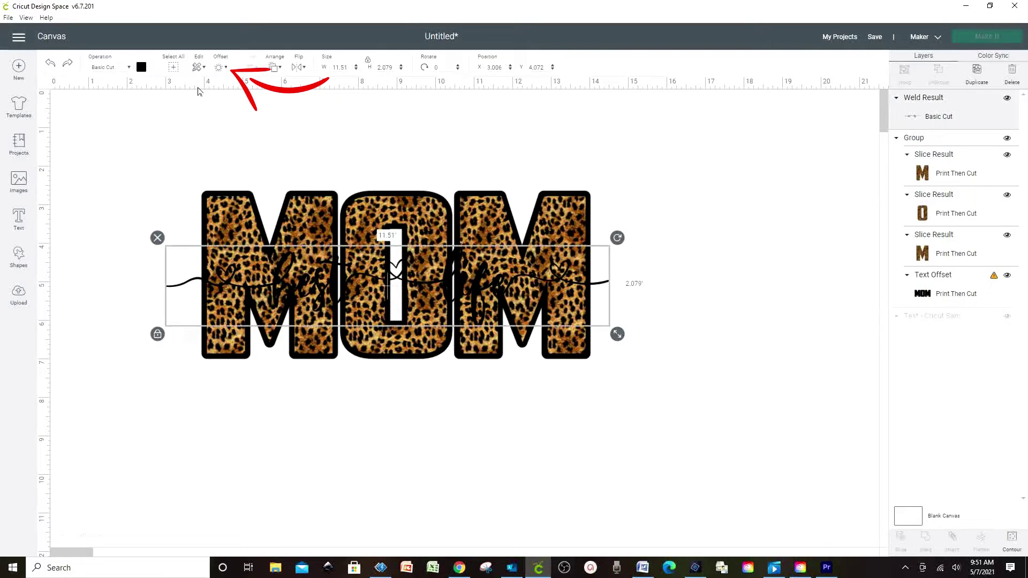
left_click(221, 67)
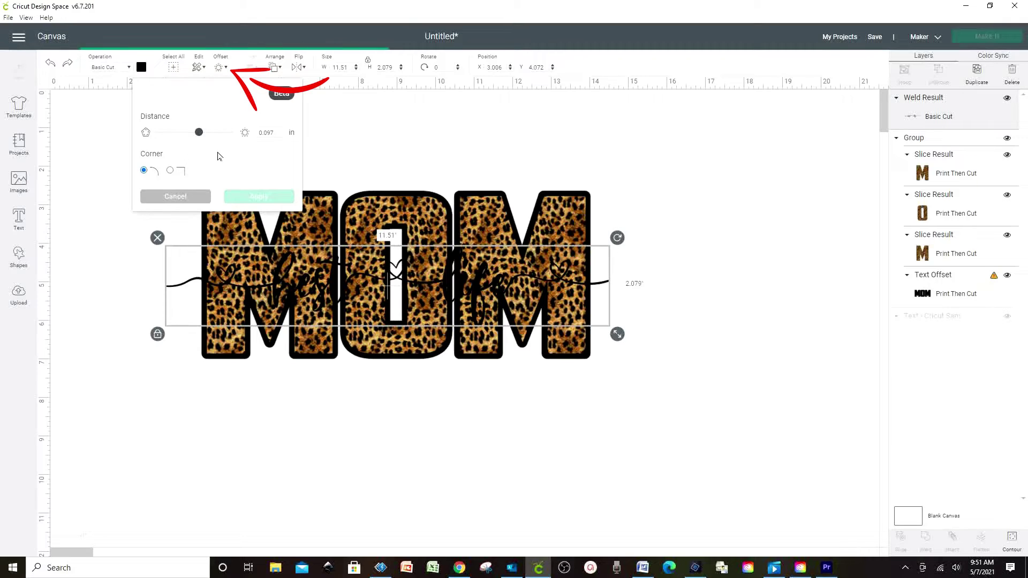
left_click(265, 133)
left_click_drag(265, 132, 279, 133)
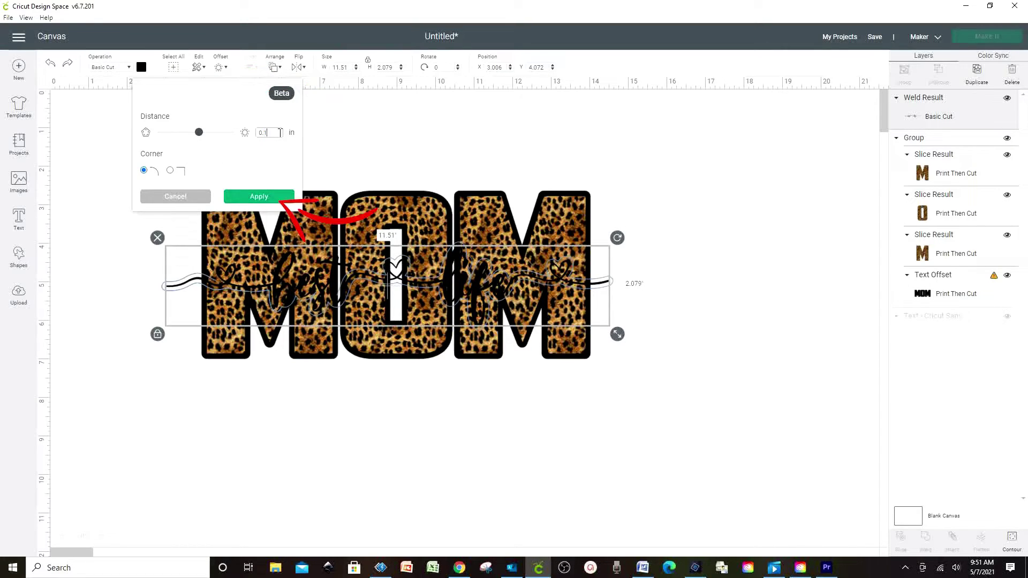
type("10")
left_click(264, 196)
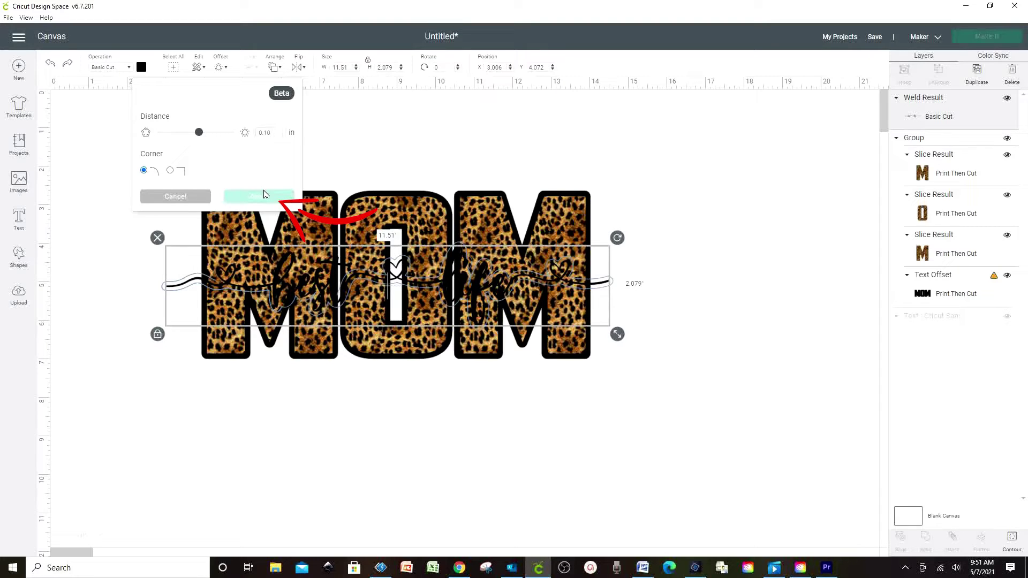
left_click(265, 198)
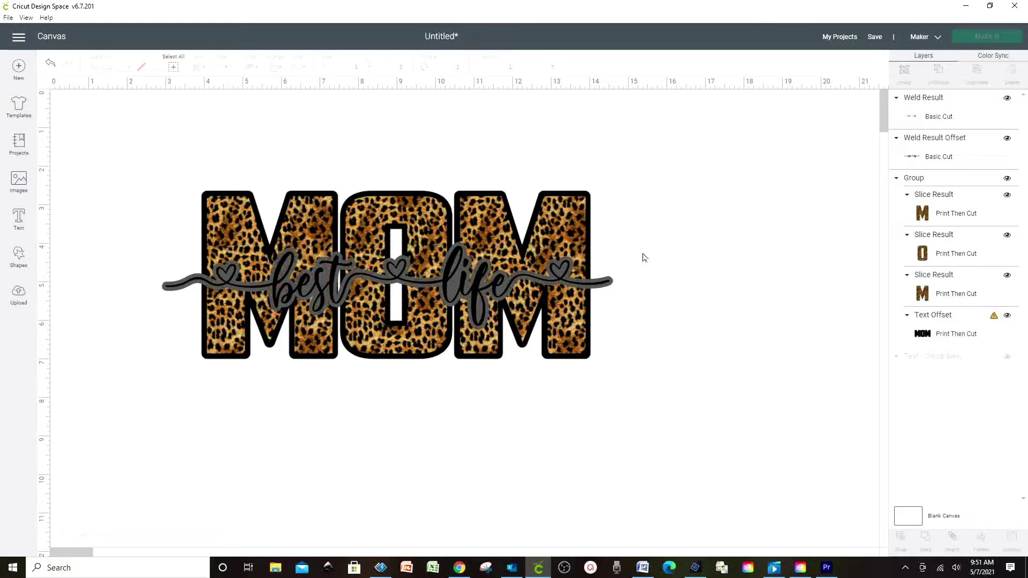
Color the offset of the "best life" lettering white.
left_click(614, 286)
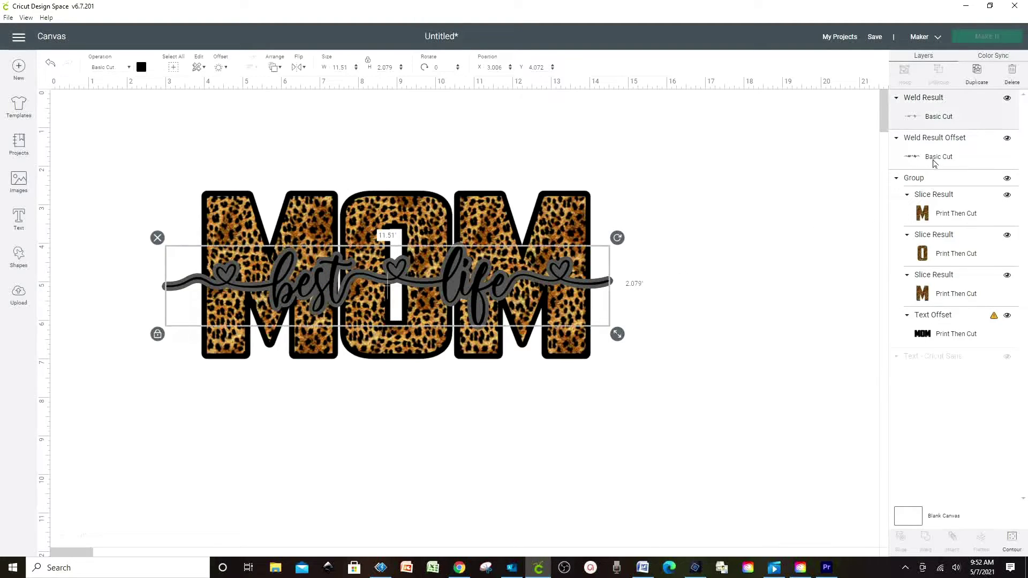
left_click(948, 150)
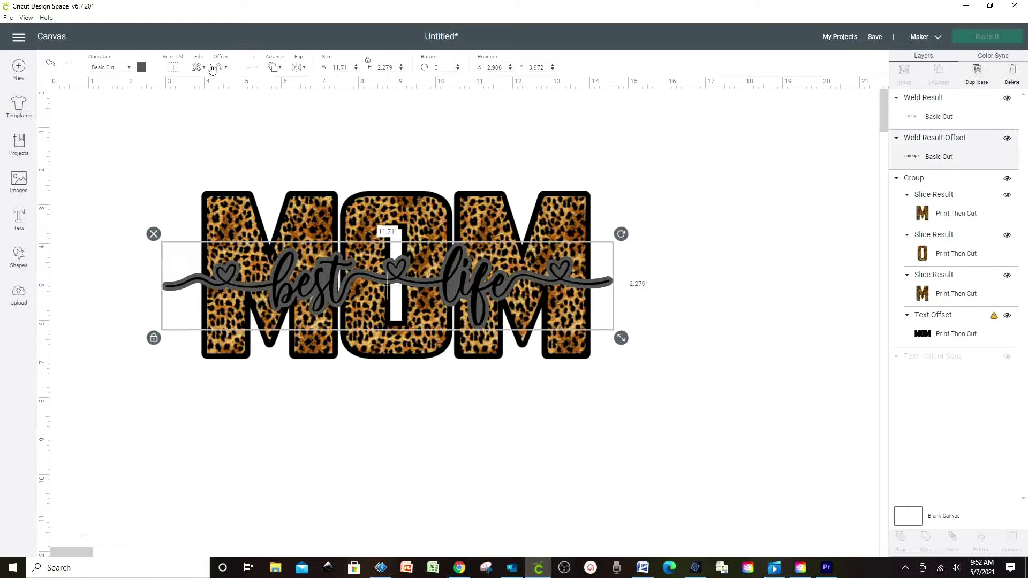
left_click(141, 67)
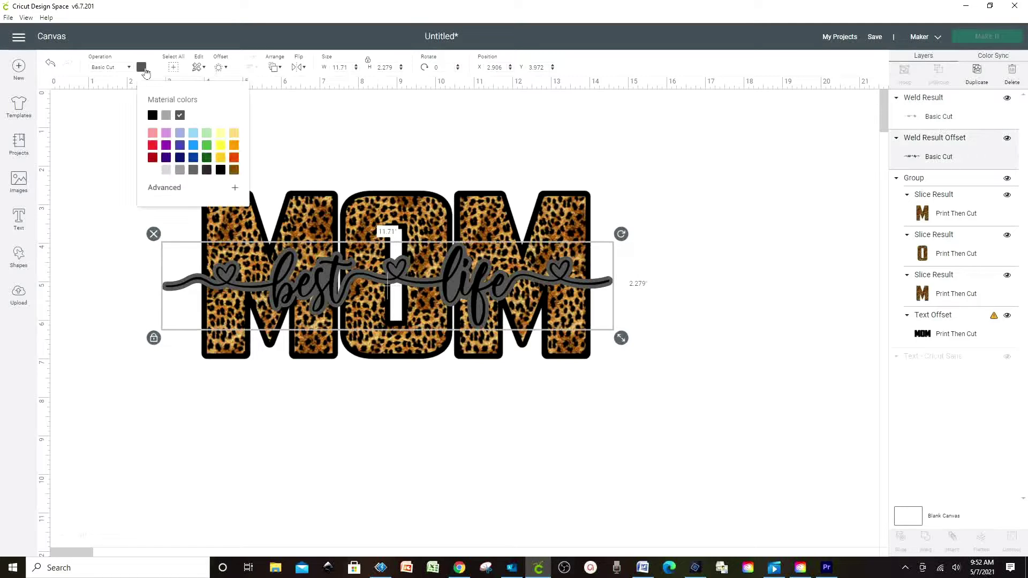
left_click(151, 172)
left_click(695, 269)
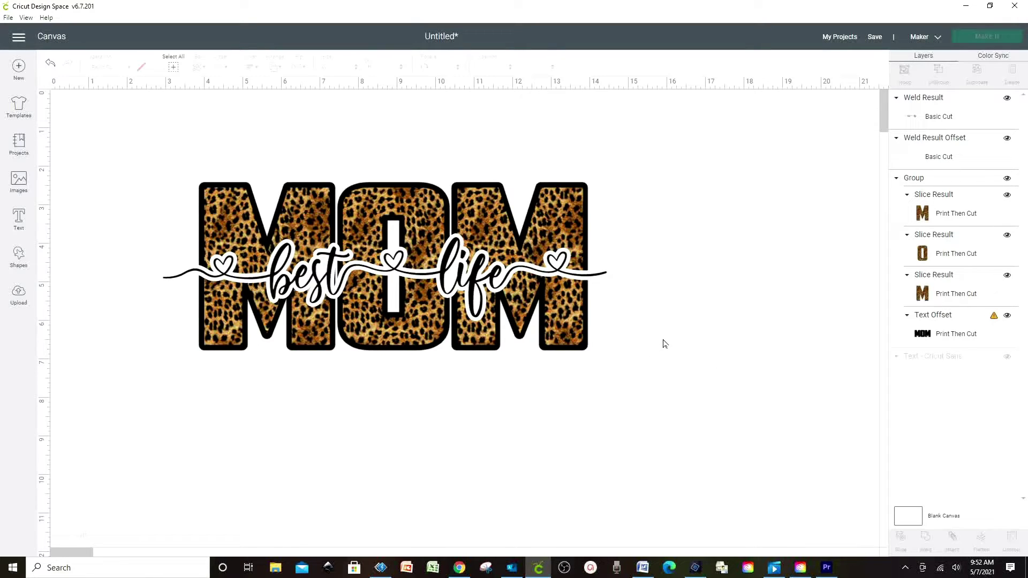
Move the whole MOM "best life" design down to free space above it on the canvas.
left_click_drag(658, 404, 155, 127)
left_click_drag(353, 223, 363, 297)
left_click(525, 168)
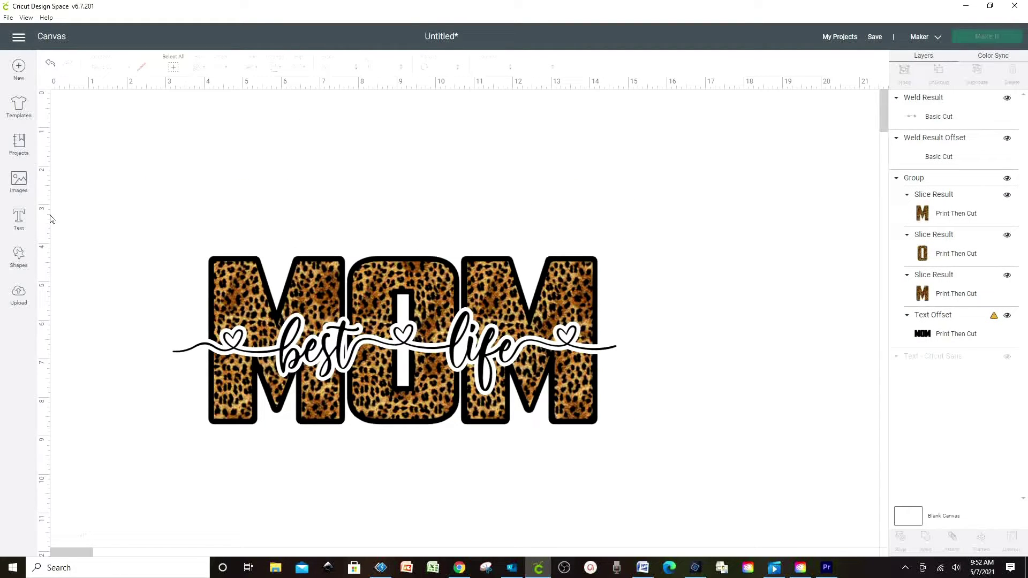
Add the text "blessed" in the Daylove_DEMO font above the MOM design.
left_click(20, 222)
left_click(86, 95)
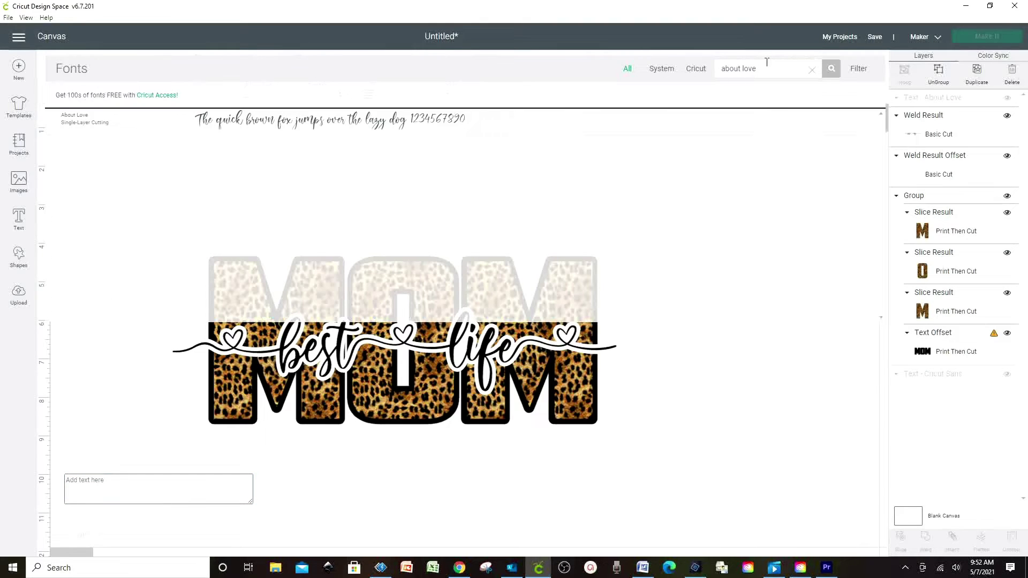
left_click(811, 69)
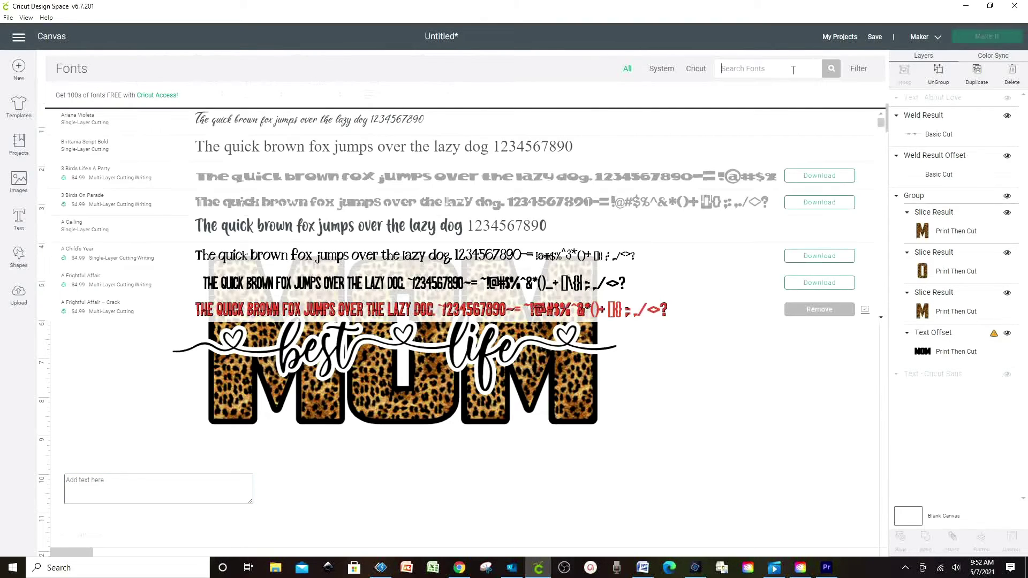
type("daylove")
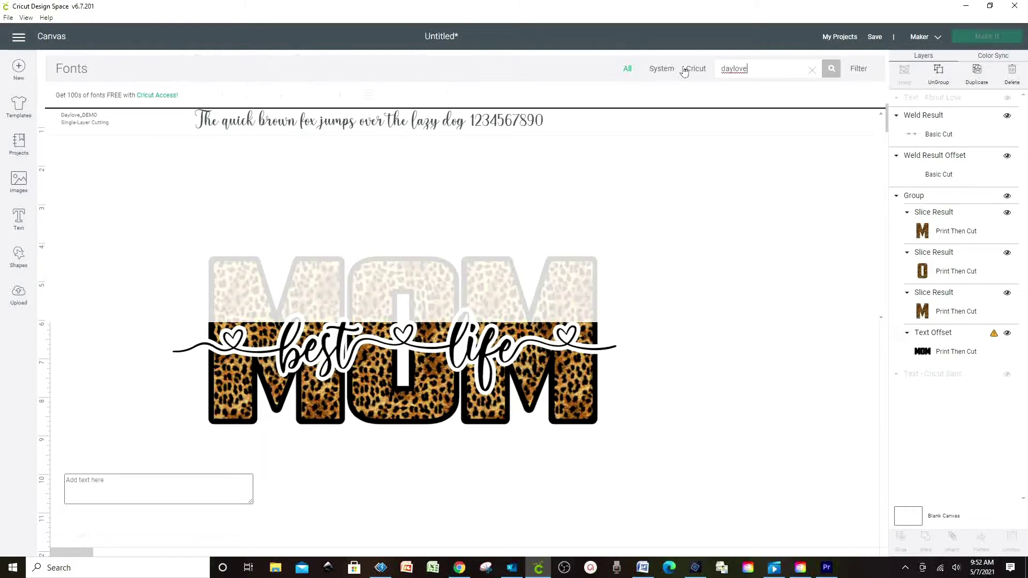
left_click(403, 115)
type("blessed")
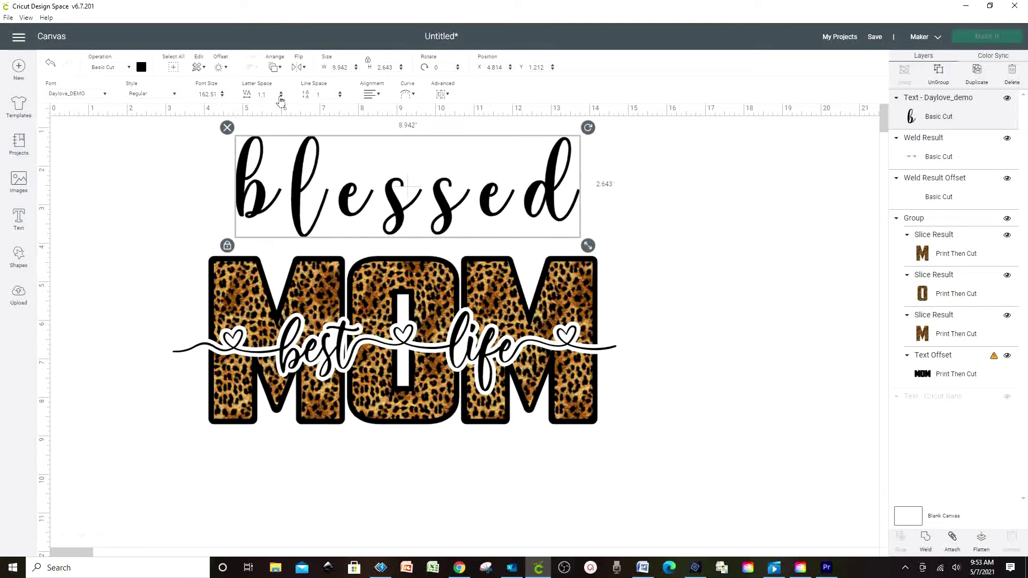
Reduce the letter spacing of "blessed" to -0.5 so the script letters sit close together.
left_click(281, 96)
left_click(280, 96)
left_click(280, 97)
left_click(281, 96)
left_click(280, 96)
left_click(280, 97)
left_click(281, 96)
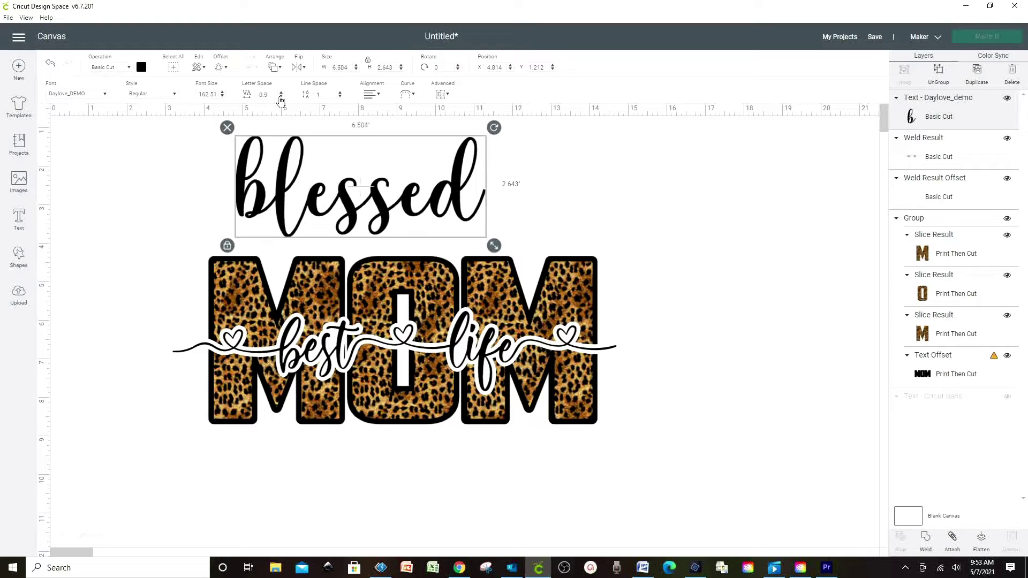
Reduce the letter spacing of "blessed" to -1 and weld its letters into one shape.
left_click(280, 96)
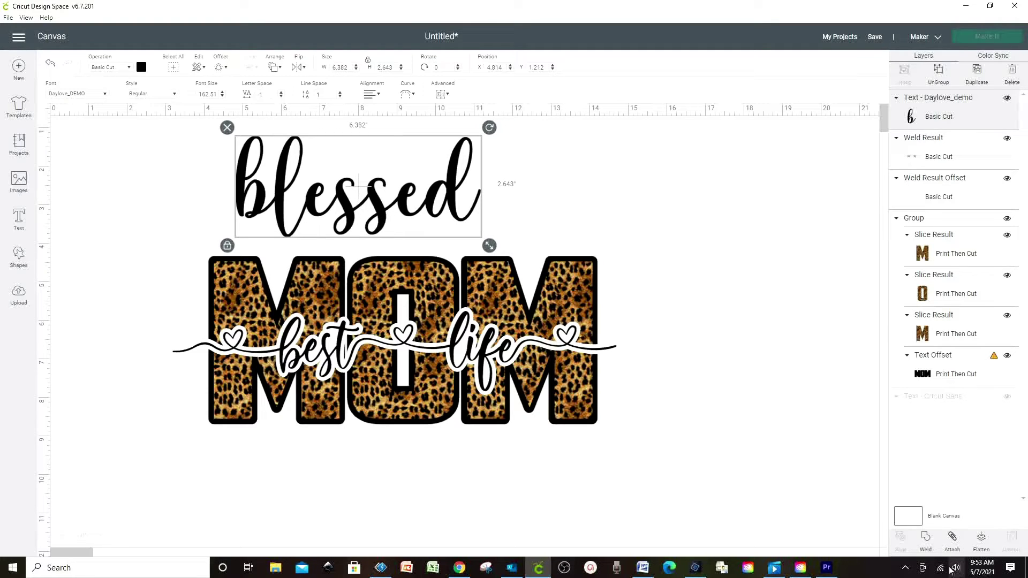
left_click(927, 547)
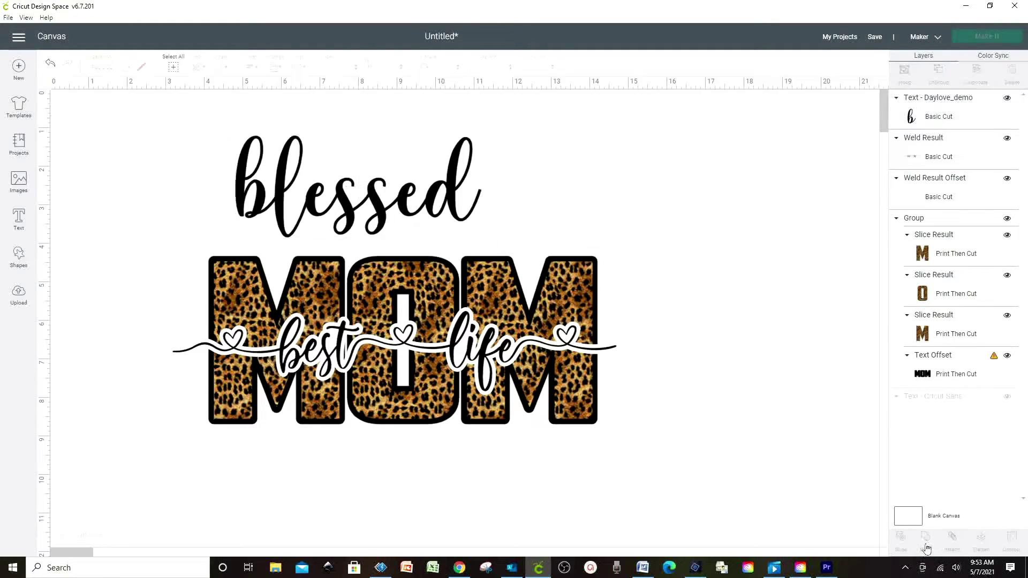
Unlock the proportions of "blessed", stretch the word taller and reposition it above MOM.
left_click(227, 245)
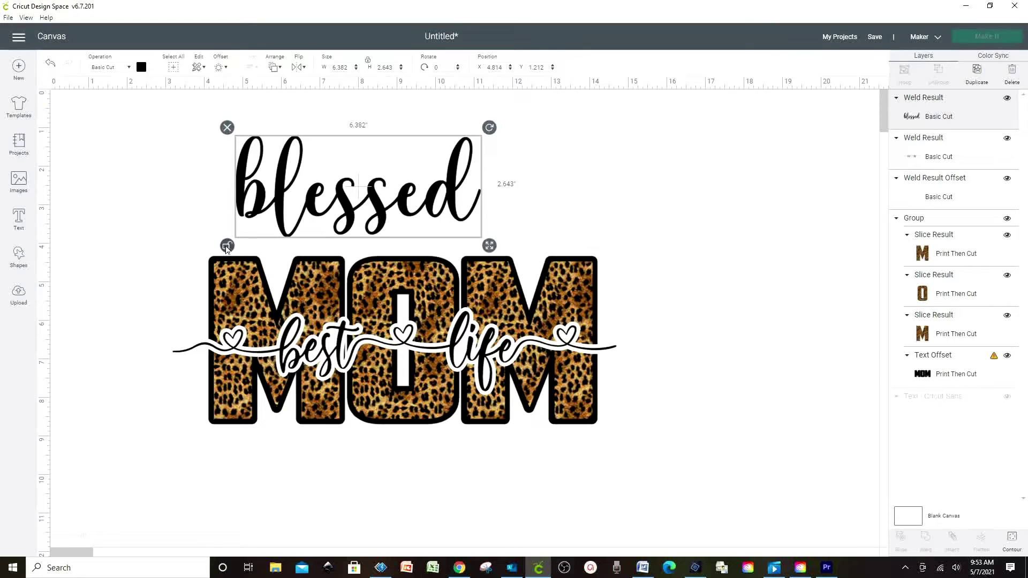
left_click_drag(490, 245, 485, 273)
left_click_drag(417, 228, 466, 219)
mouse_move(533, 263)
left_mouse_down()
mouse_move(624, 278)
mouse_move(537, 274)
left_mouse_up()
left_click(643, 225)
Group all the MOM "best life" pieces and move the group slightly down, clear of "blessed".
left_click_drag(632, 463, 148, 310)
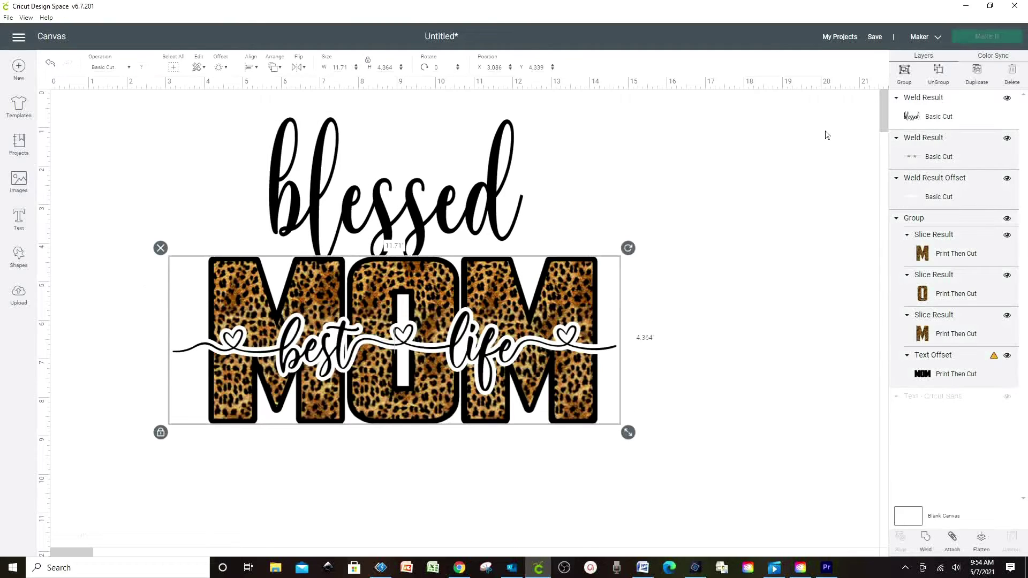
left_click(905, 73)
left_click_drag(426, 287, 425, 300)
Center "blessed" horizontally with the grouped MOM design.
left_click_drag(659, 493, 153, 102)
left_click_drag(687, 486, 153, 92)
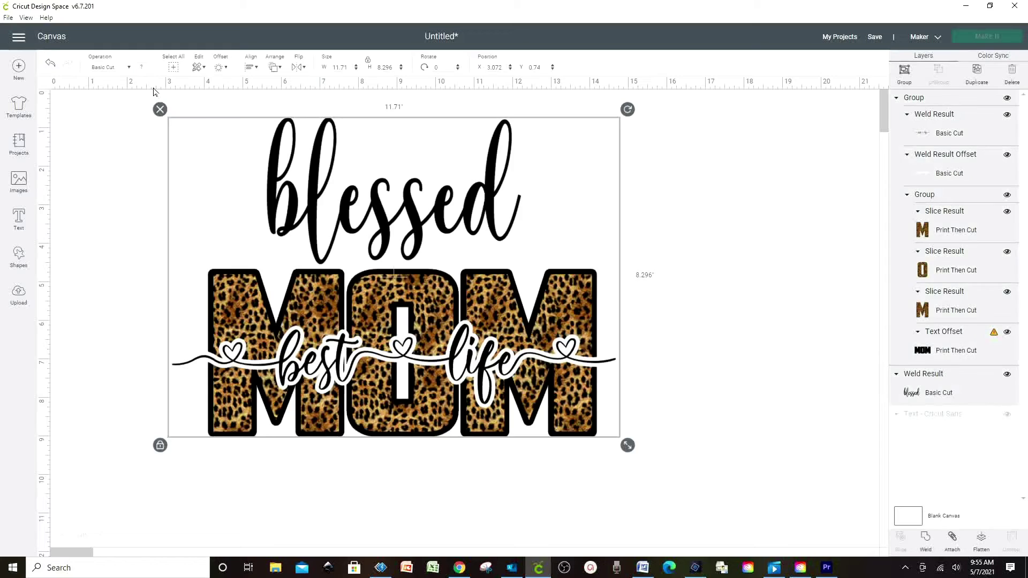
left_click(250, 67)
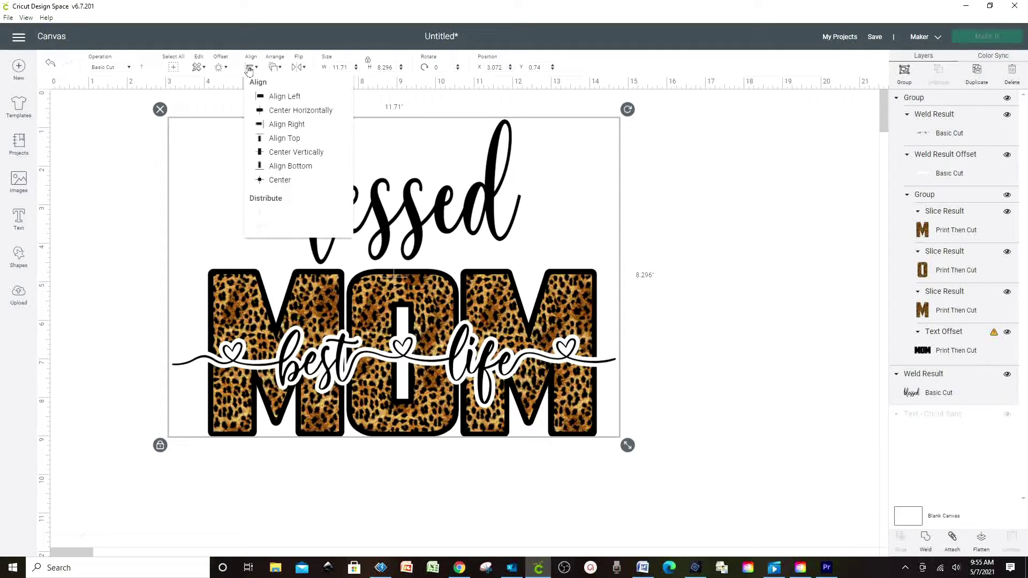
left_click(276, 114)
left_click(769, 322)
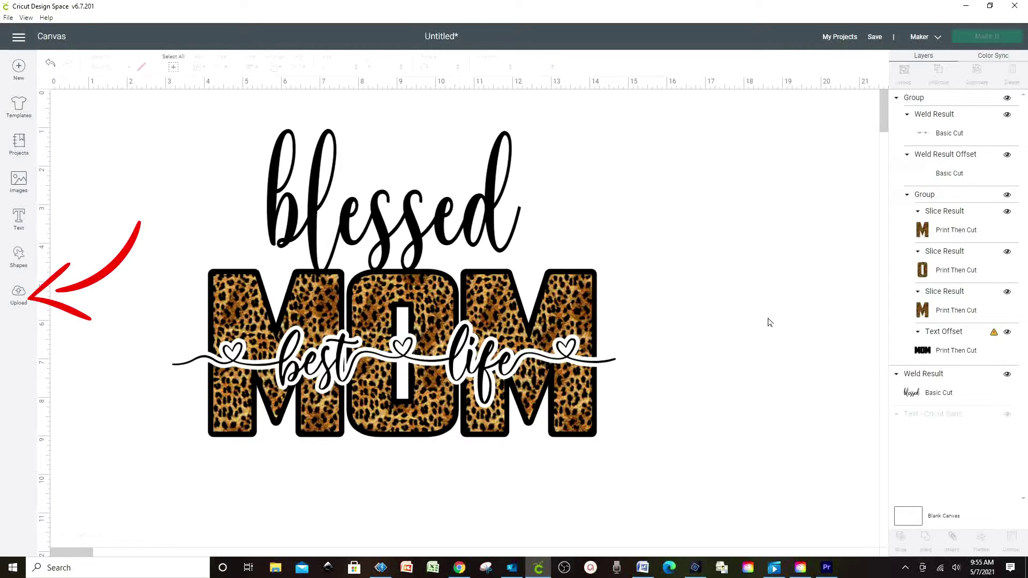
Insert the uploaded turquoise wood planks, blue watercolor splash and watercolor leaf branch images onto the canvas.
left_click(18, 295)
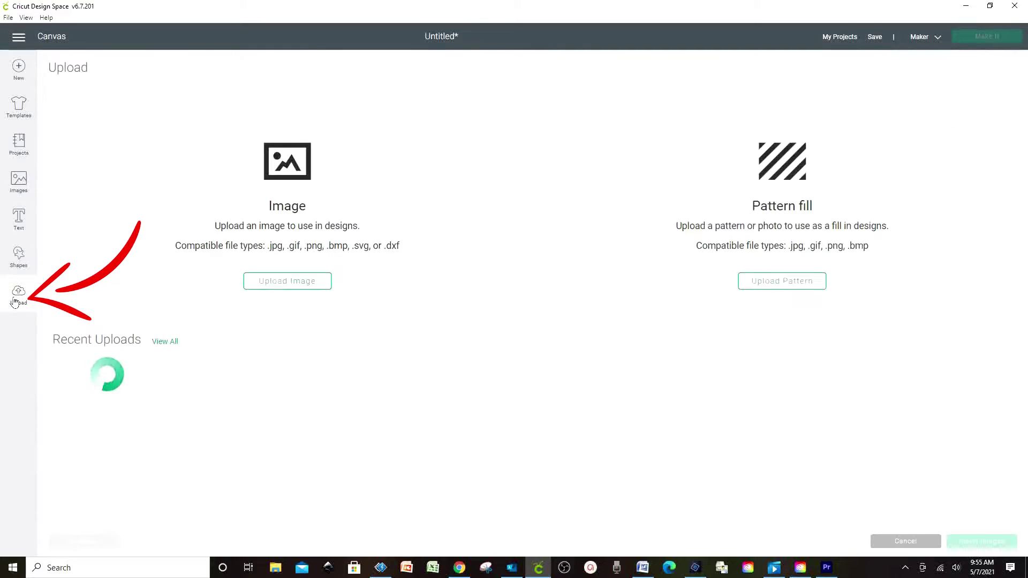
scroll(274, 482, "down", 2)
left_click(270, 501)
left_click(252, 470)
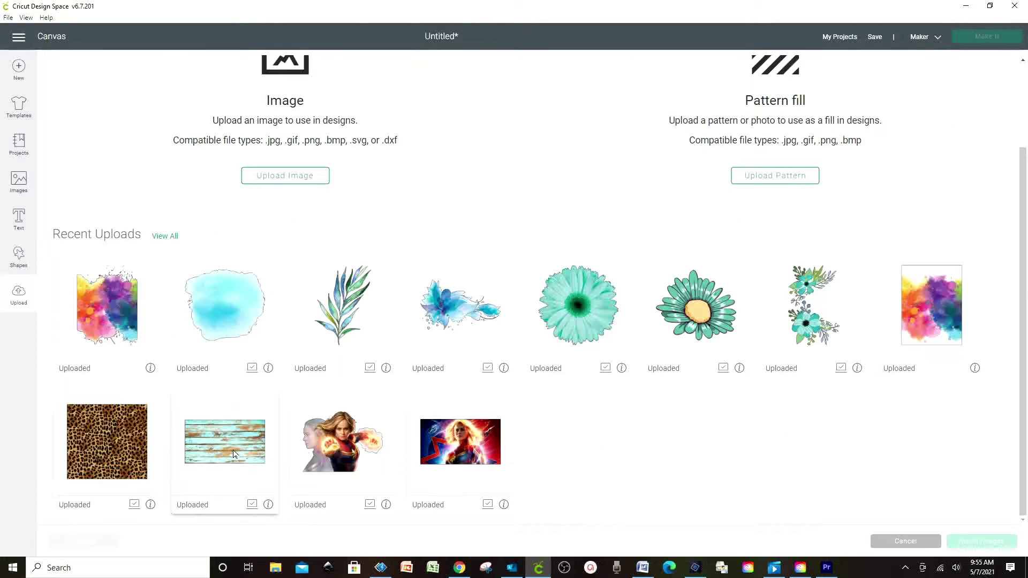
left_click(234, 454)
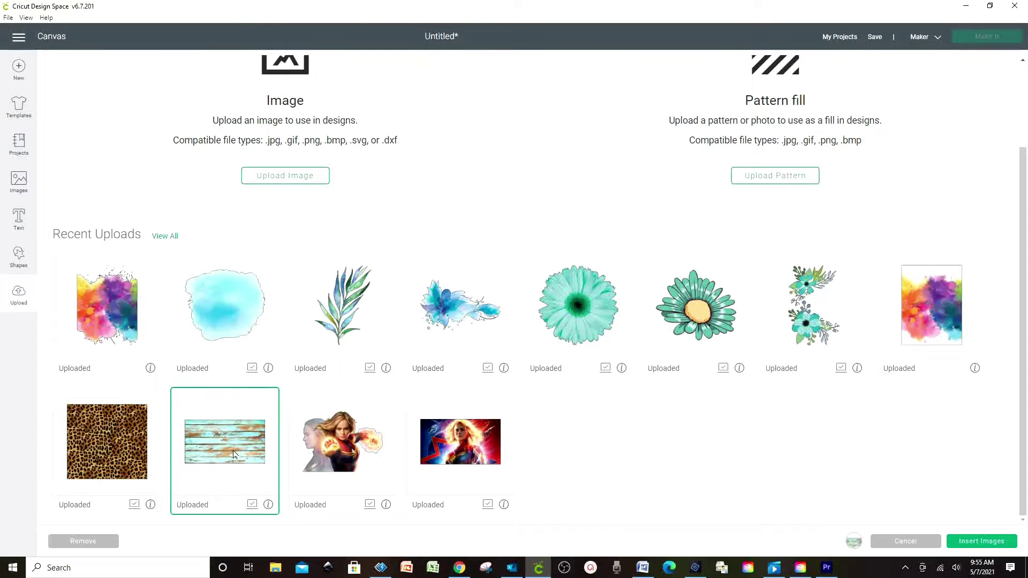
left_click(211, 327)
left_click(332, 326)
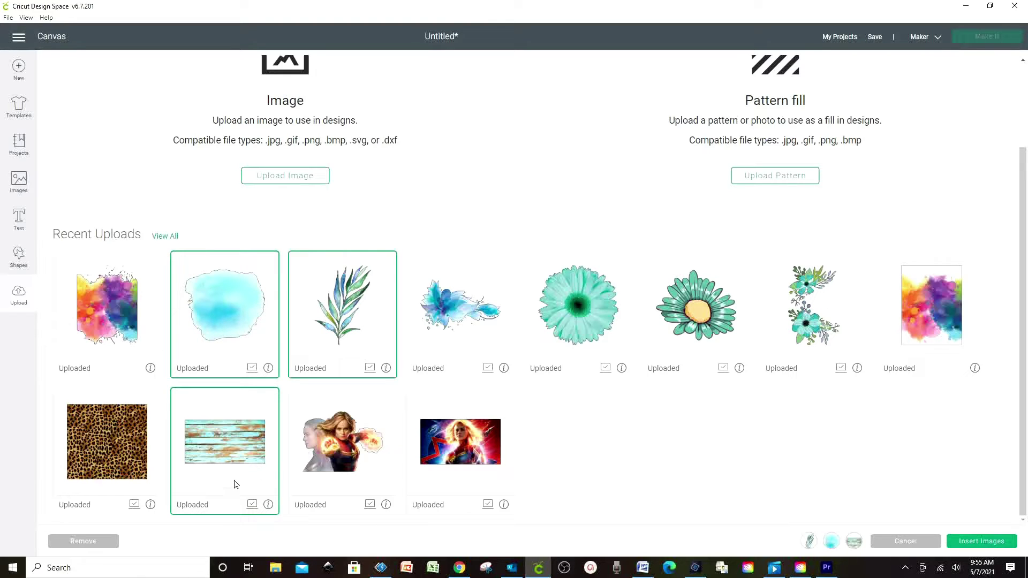
left_click(995, 542)
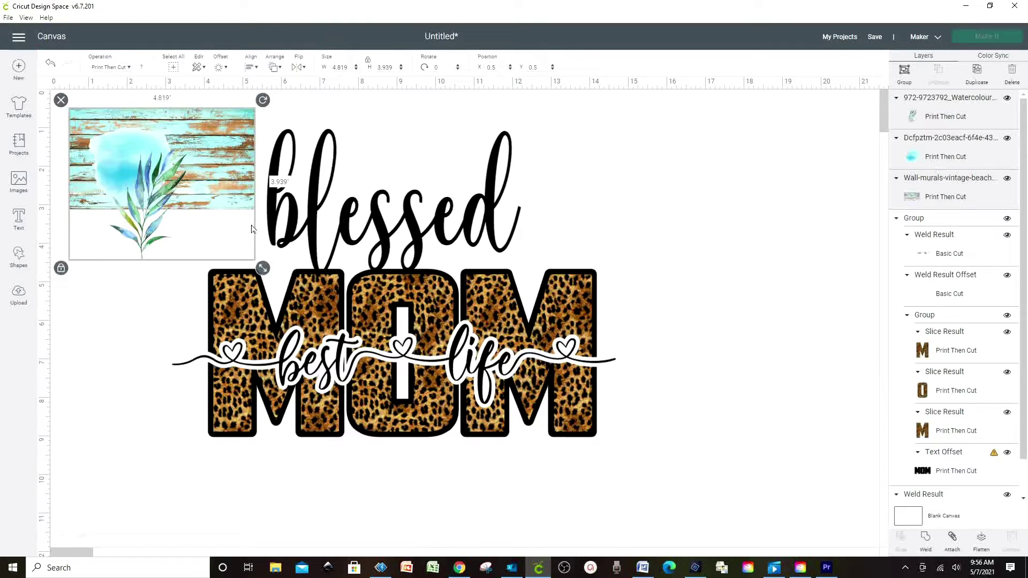
Resize the wood planks to about 10.4 by 4.7 inches over MOM and send them to the back.
left_click_drag(211, 194, 611, 452)
left_click(845, 356)
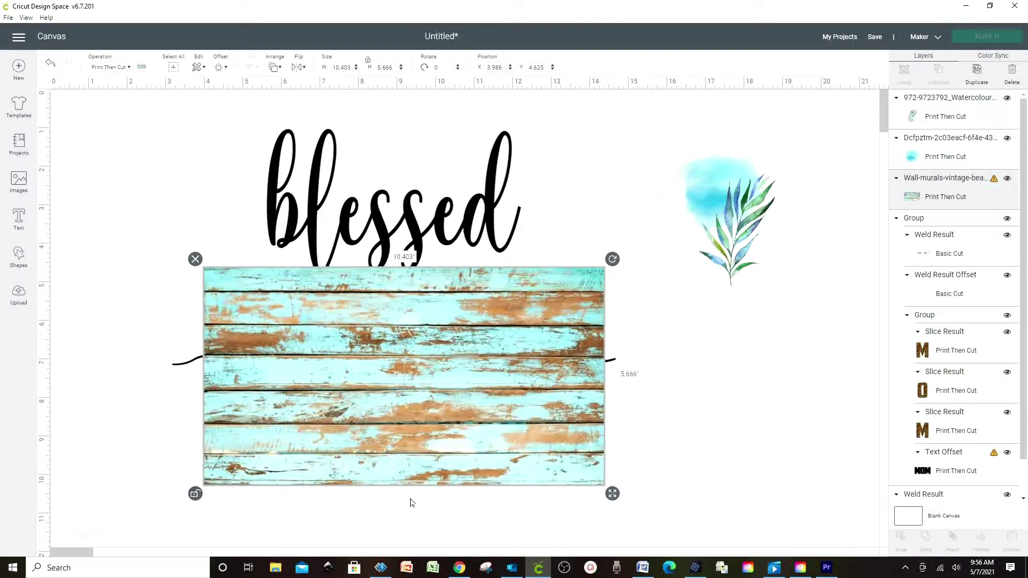
mouse_move(612, 493)
left_mouse_down()
mouse_move(604, 431)
mouse_move(611, 464)
left_mouse_up()
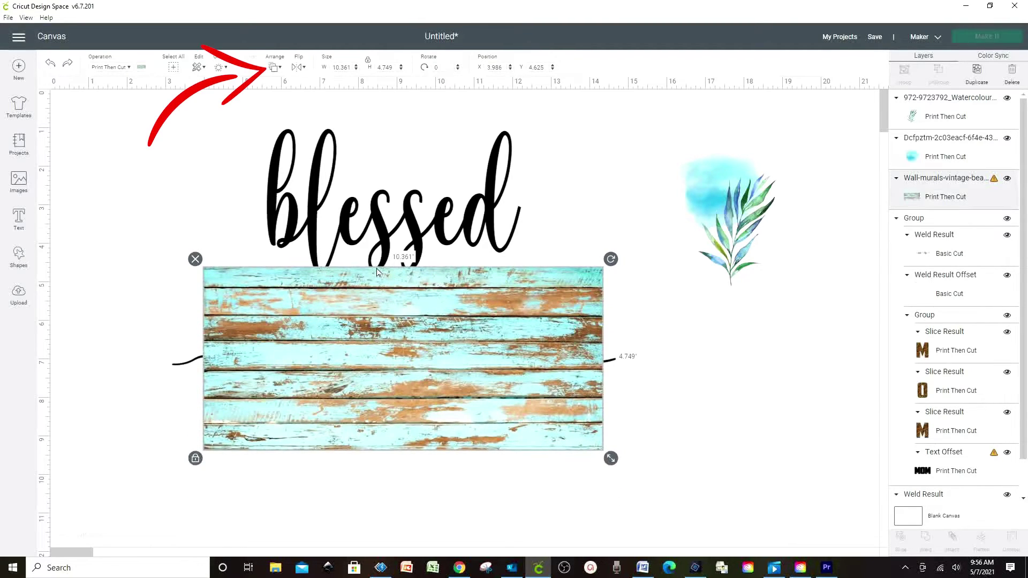
left_click(277, 72)
left_click(289, 83)
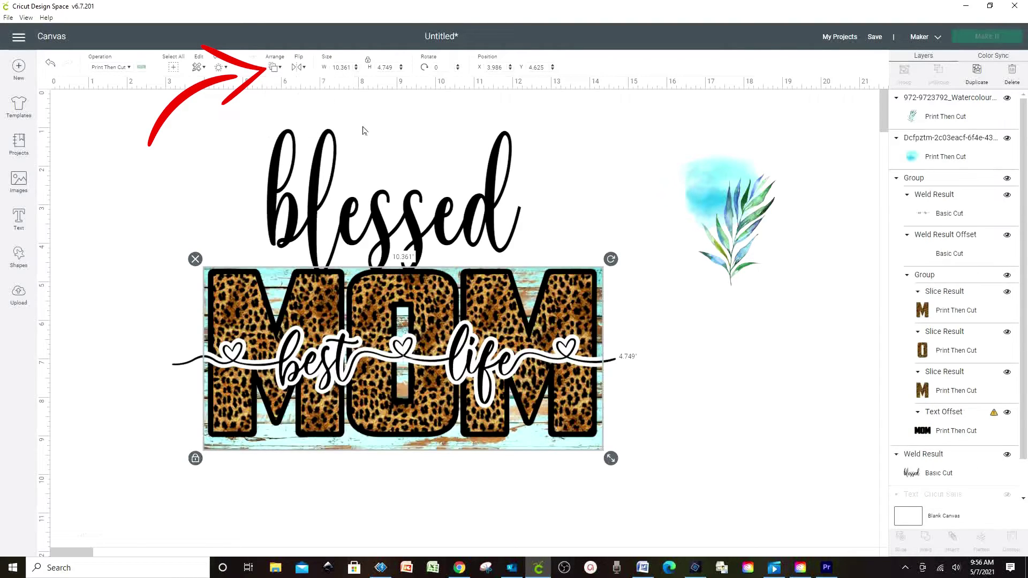
Set the leaf branch aside, enlarge the watercolor splash to about 11.5 by 10.2 inches over the design, and send it to the back.
left_click_drag(736, 230, 817, 313)
left_click_drag(702, 185, 259, 163)
left_click_drag(284, 202, 635, 468)
left_click_drag(509, 385, 492, 368)
left_click(275, 67)
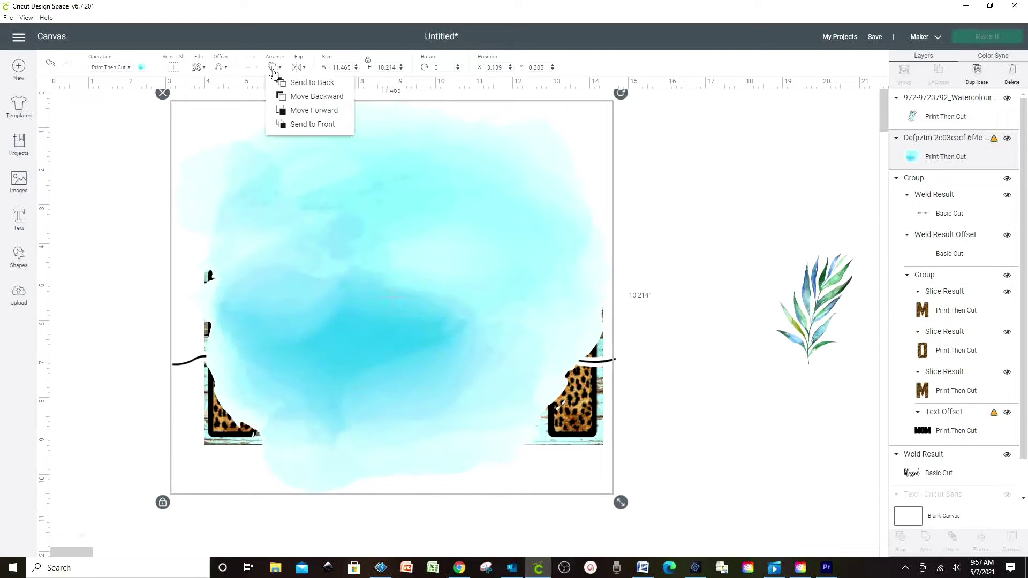
left_click(338, 84)
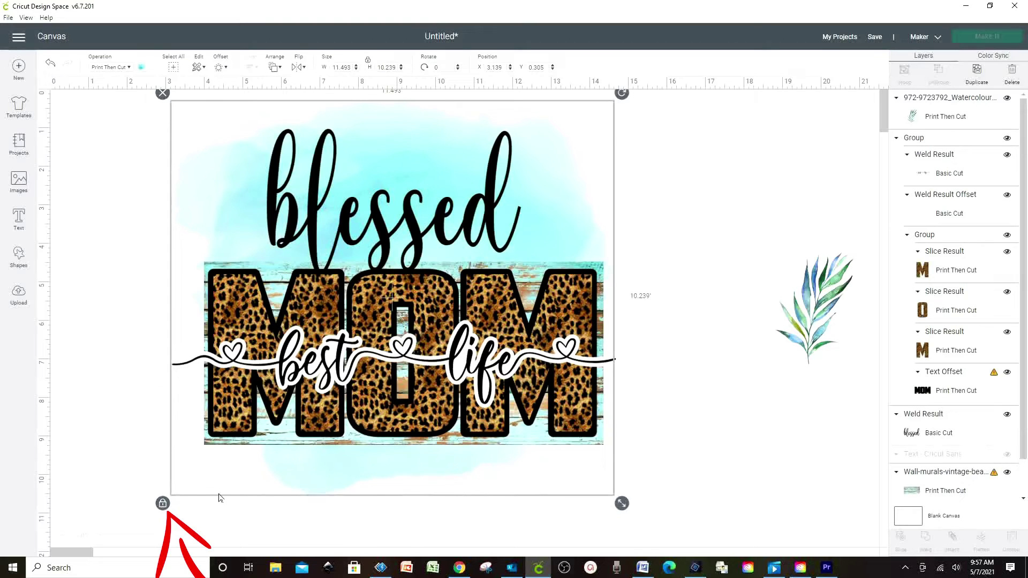
Unlock the watercolor splash's proportions and shorten it to about 8.9 inches high, ending at the wood planks' lower edge.
left_click(162, 504)
left_click_drag(621, 504, 626, 457)
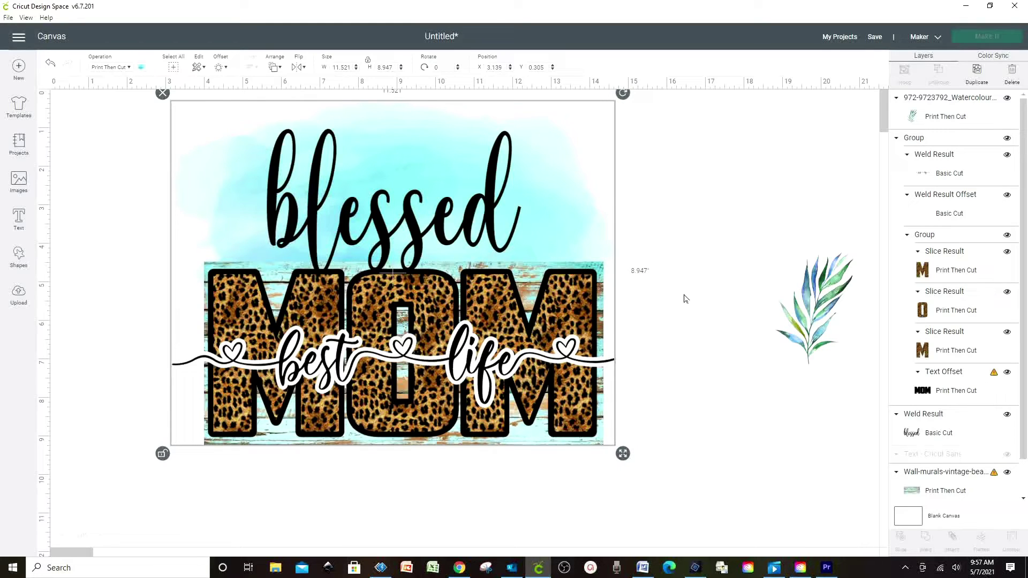
left_click(694, 199)
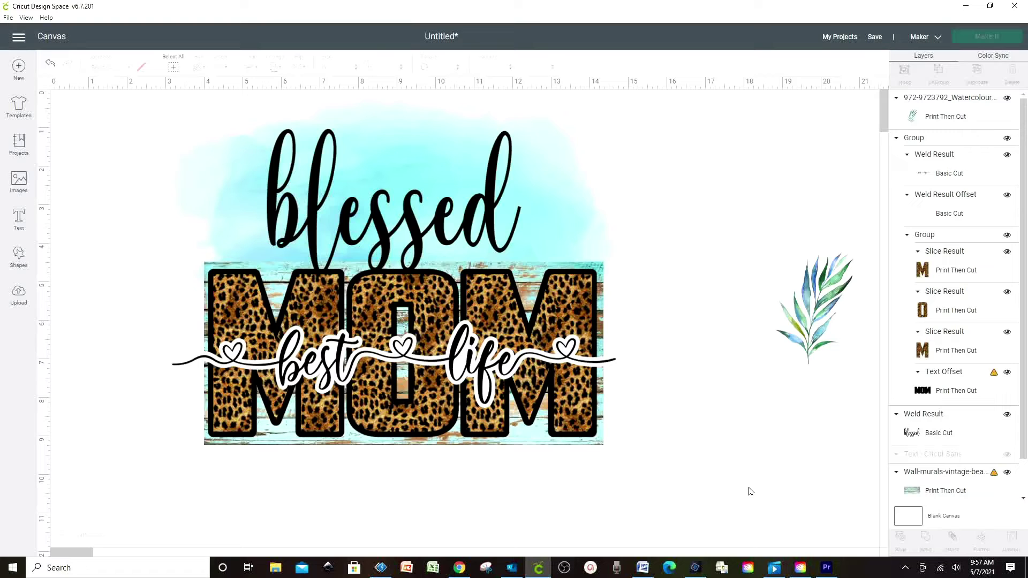
Shrink the leaf branch to about 1.5 by 2.1 inches, rotate it to about 265°, and place it before the "b" of "blessed".
left_click(809, 345)
left_click_drag(809, 345, 737, 302)
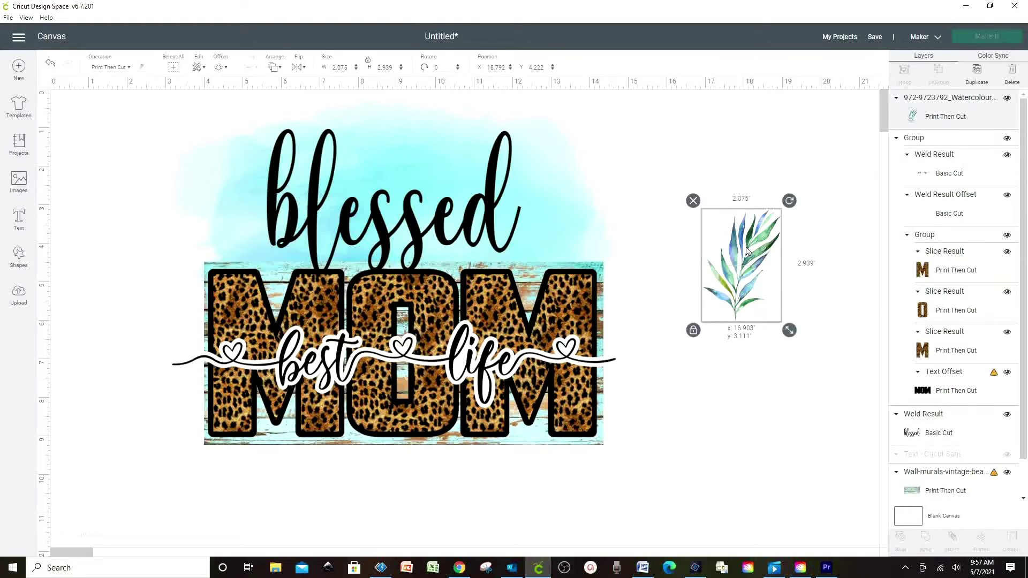
right_click(751, 239)
left_click(749, 257)
left_click_drag(790, 200, 229, 228)
left_click_drag(281, 170, 250, 192)
left_click_drag(215, 242, 235, 243)
Duplicate the leaf branch, place the copy after the "d" of "blessed", and flip it horizontally.
right_click(236, 243)
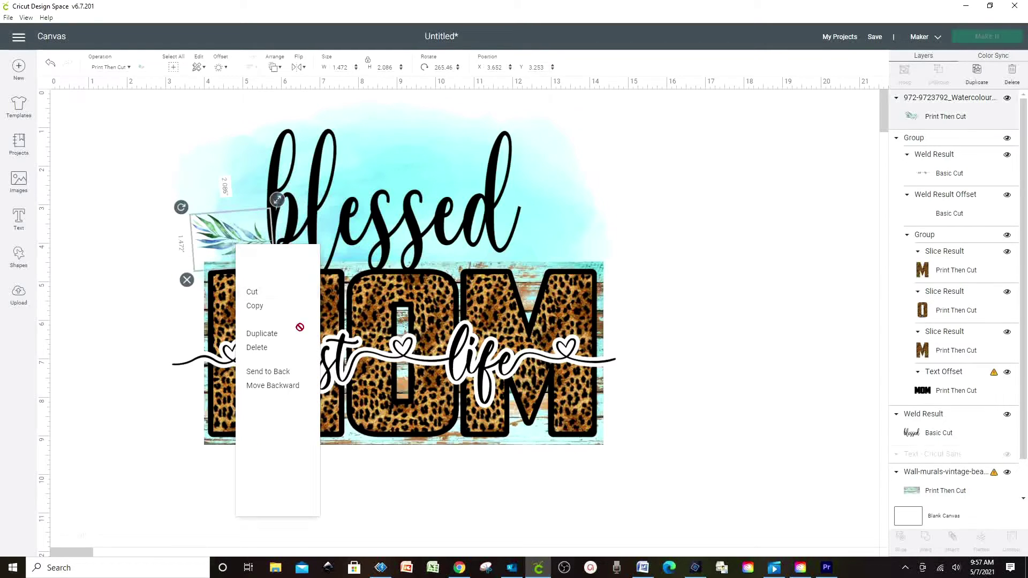
left_click(284, 344)
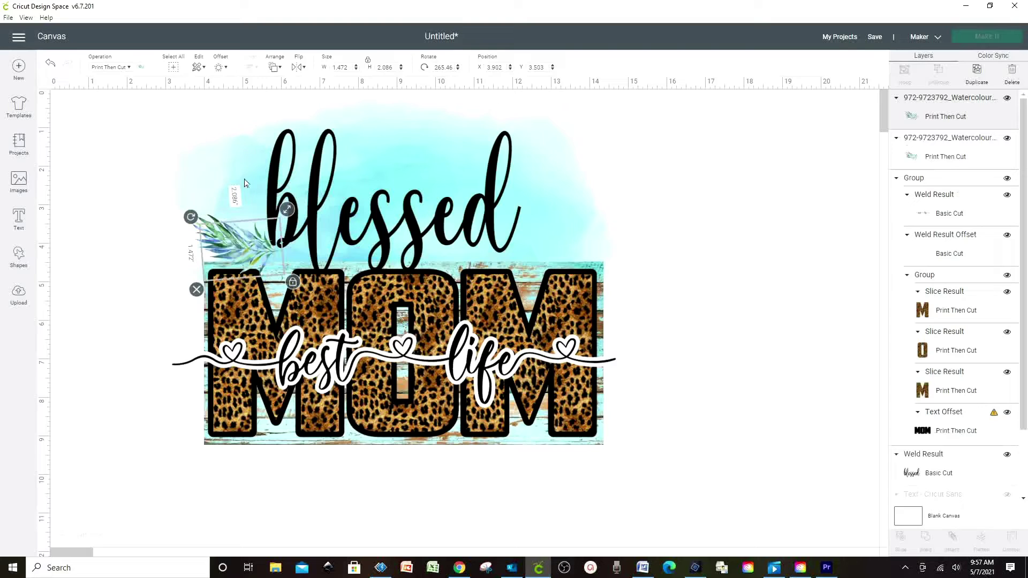
left_click_drag(269, 256, 571, 242)
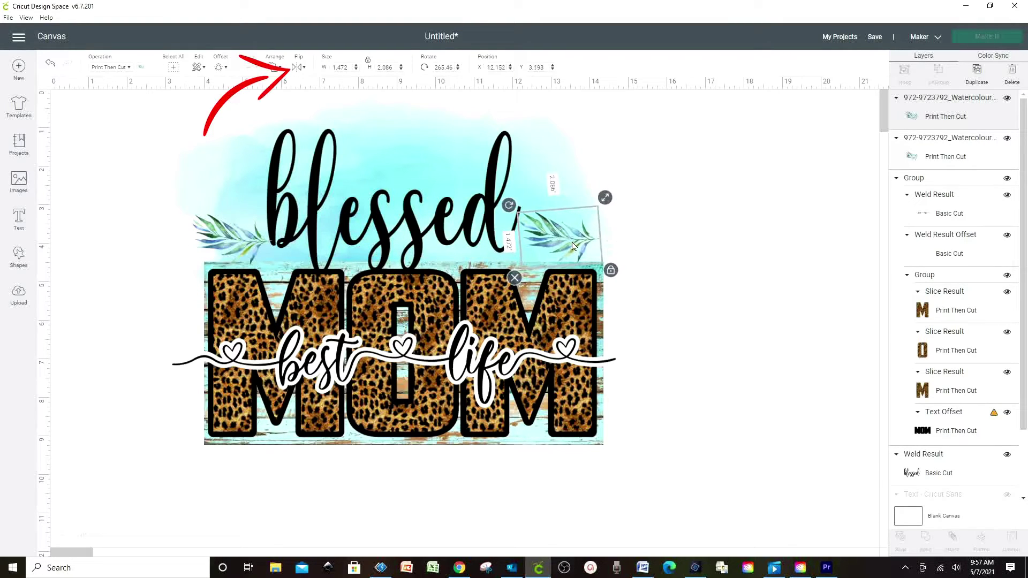
left_click(299, 67)
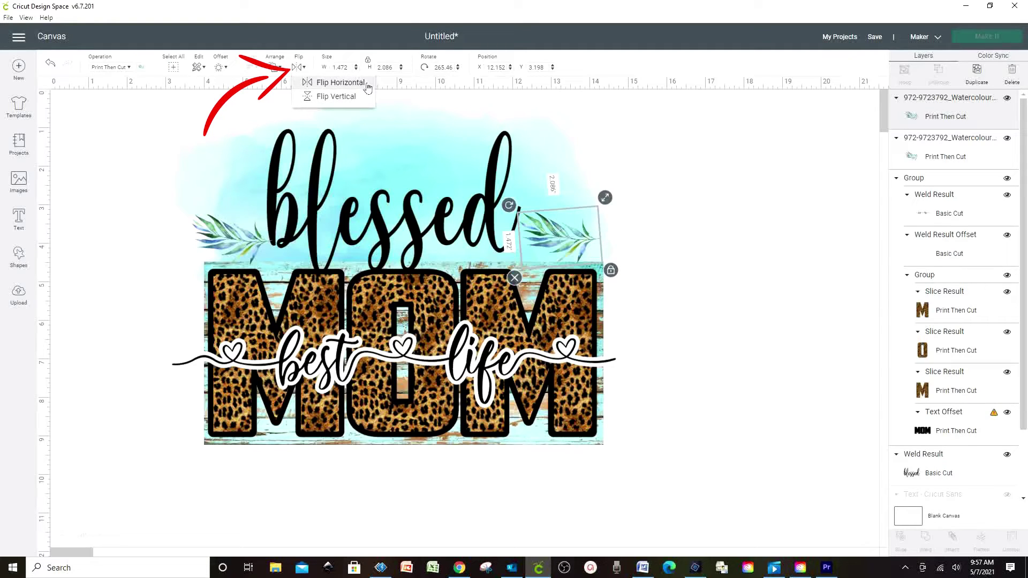
left_click(340, 82)
left_click_drag(572, 236, 573, 235)
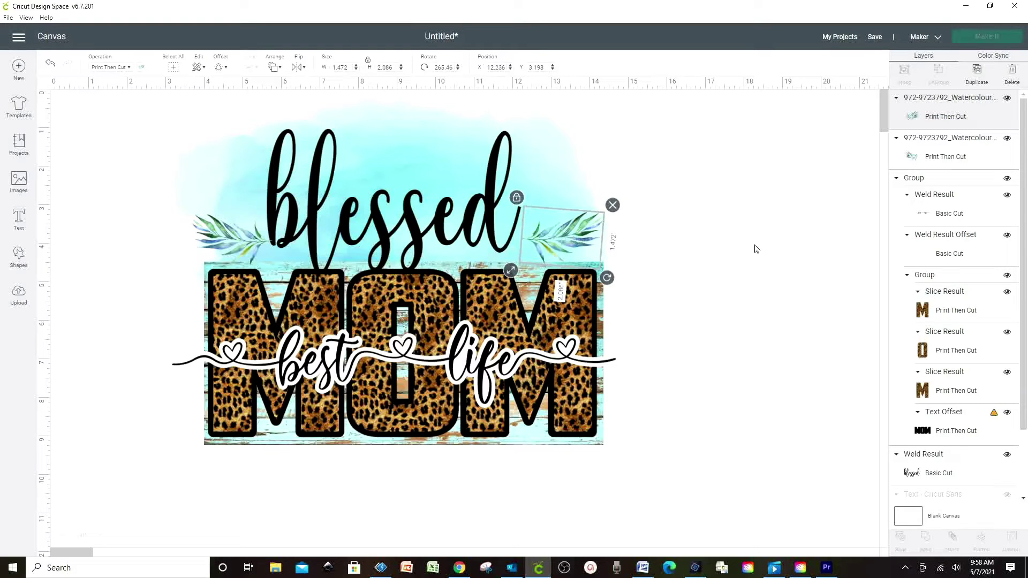
Fine-tune the second leaf branch's position and widen "blessed" to fill the space between the two branches.
left_click(698, 245)
left_click(517, 236)
left_click(567, 236)
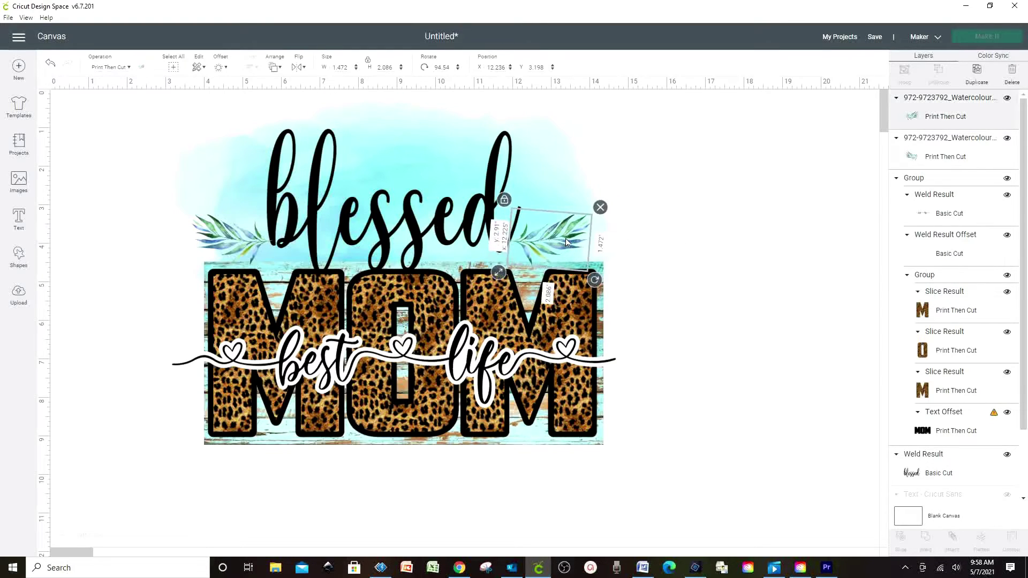
left_click(522, 251)
left_click_drag(541, 287, 550, 288)
left_click(723, 262)
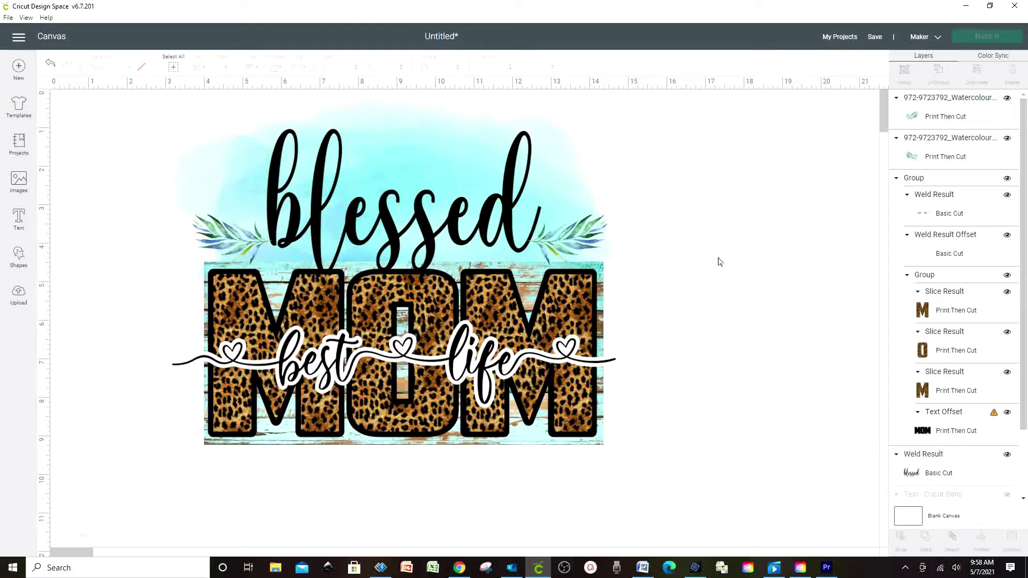
Ungroup the MOM "best life" design so its lettering offset can be edited separately.
left_click(224, 183)
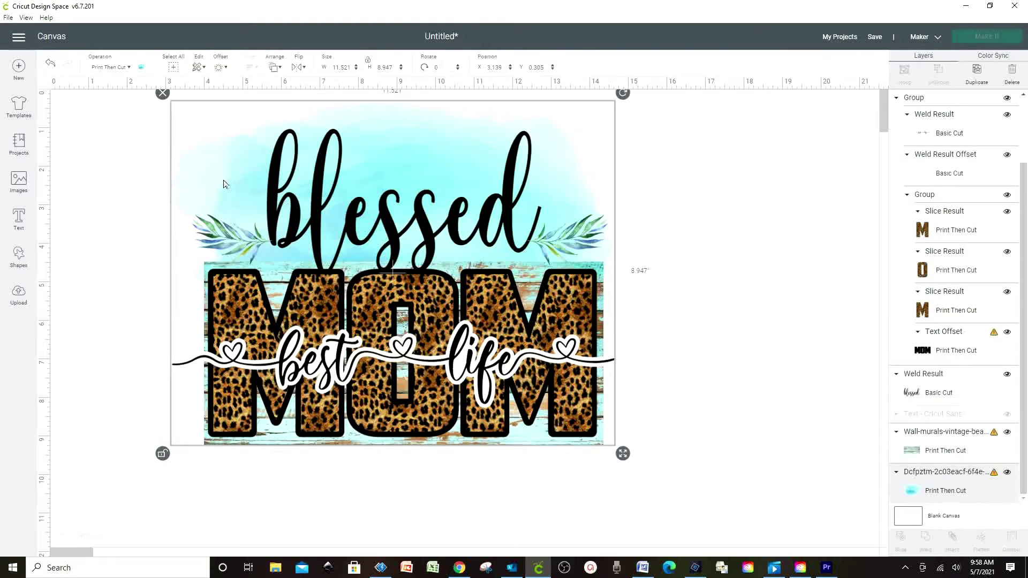
left_click(452, 369)
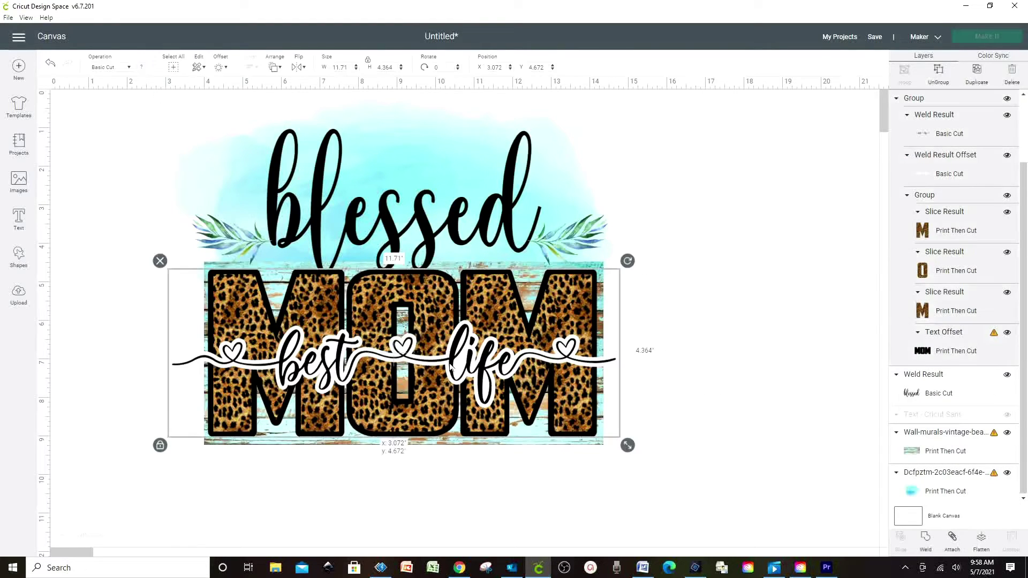
left_click(939, 75)
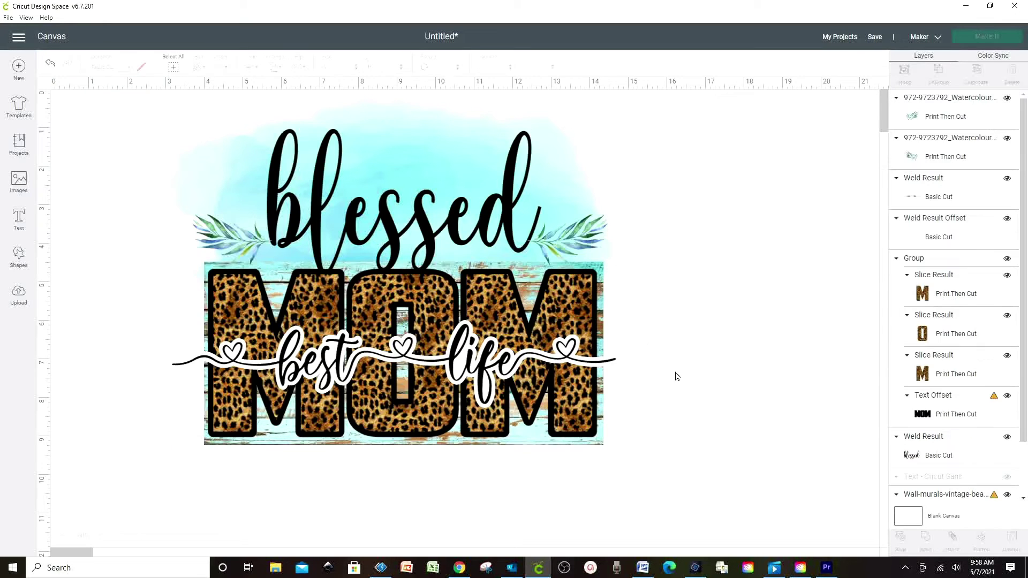
Recolor the white offset behind "best life" with a custom pale aqua.
left_click(938, 236)
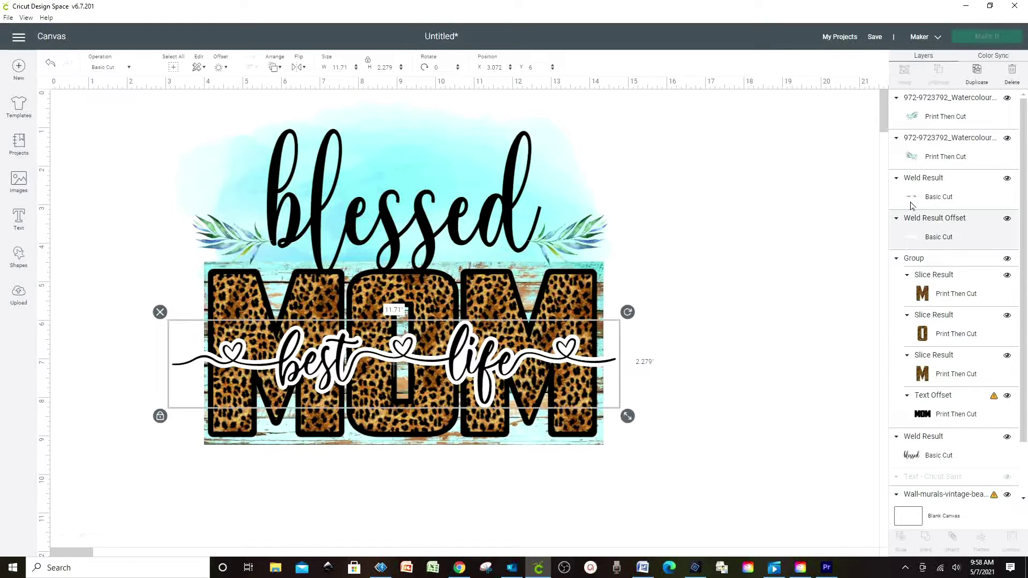
left_click(142, 68)
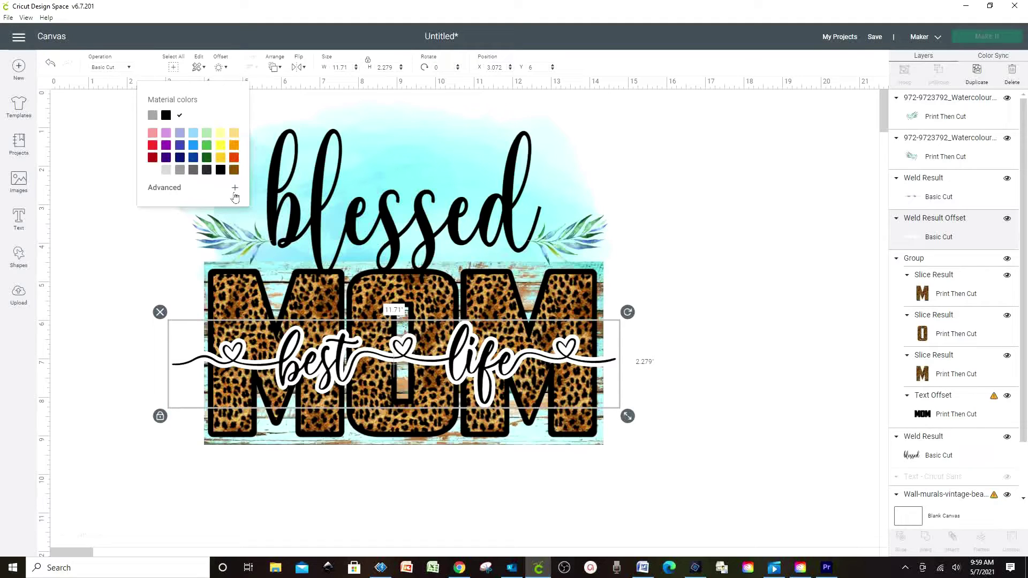
left_click(234, 188)
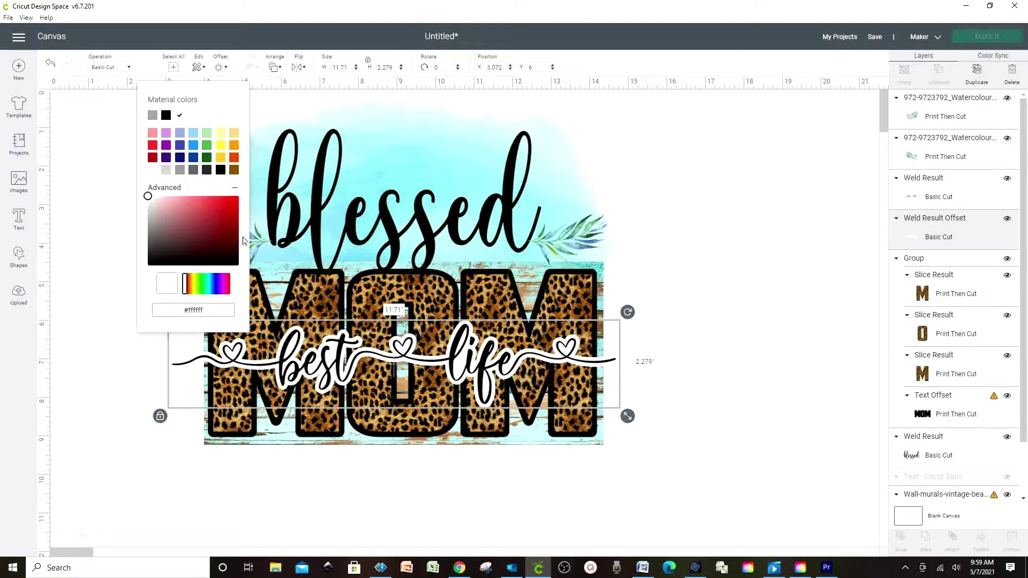
left_click(207, 284)
left_click(167, 197)
left_click(770, 288)
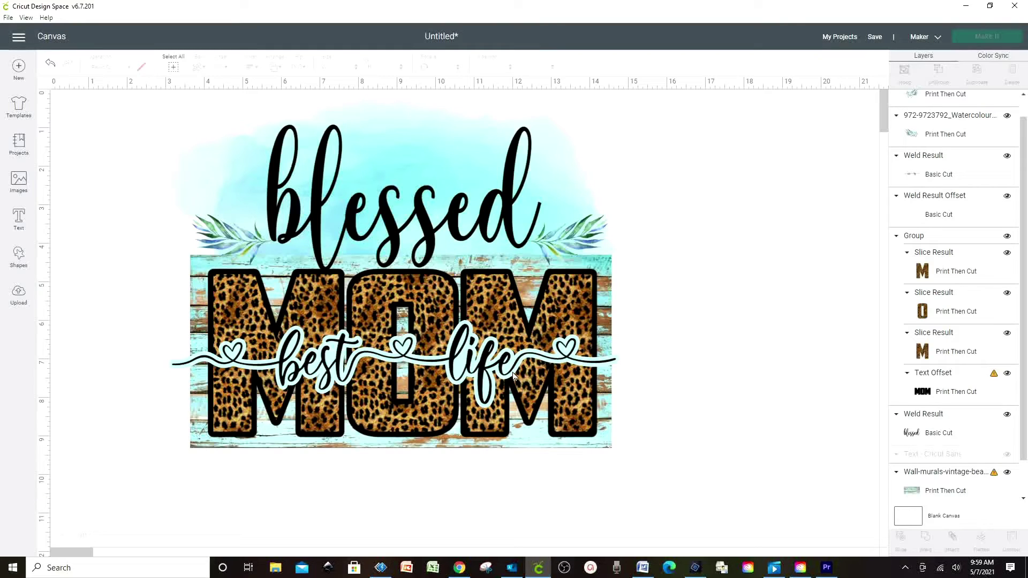
Select every layer of the design, flatten them into one printable image, and move it slightly down the canvas.
left_click_drag(728, 525, 113, 89)
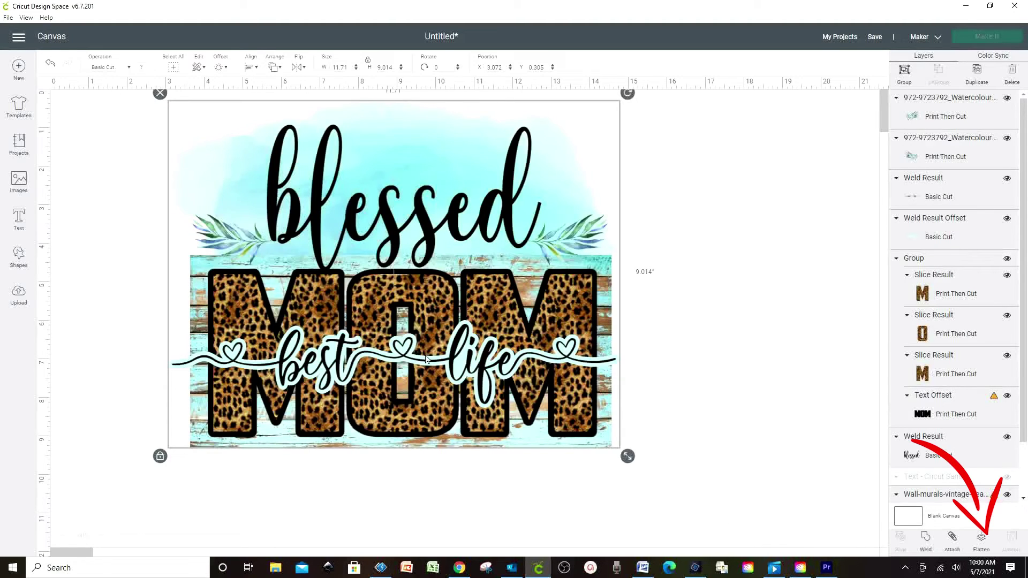
left_click(986, 552)
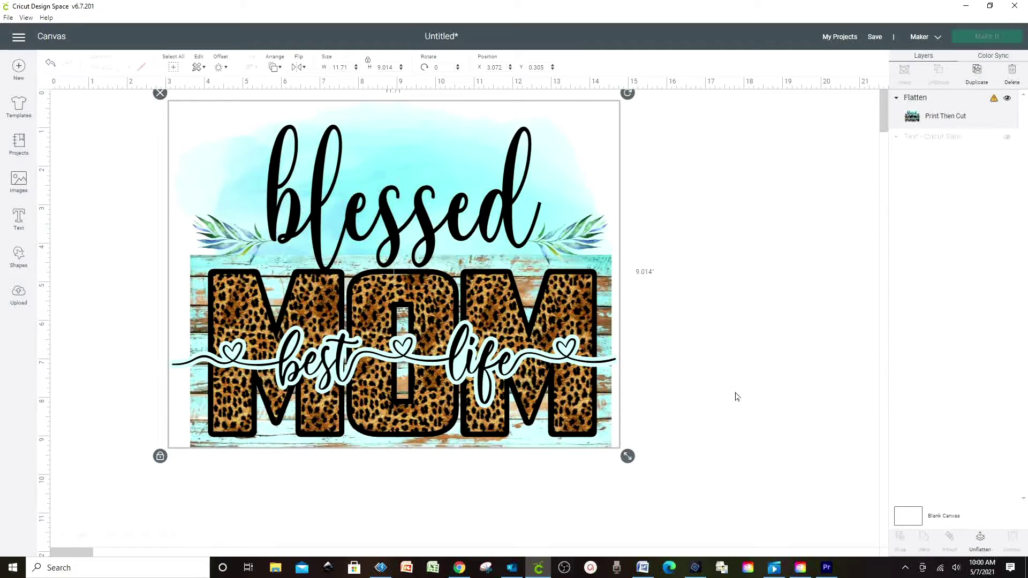
left_click_drag(422, 236, 423, 260)
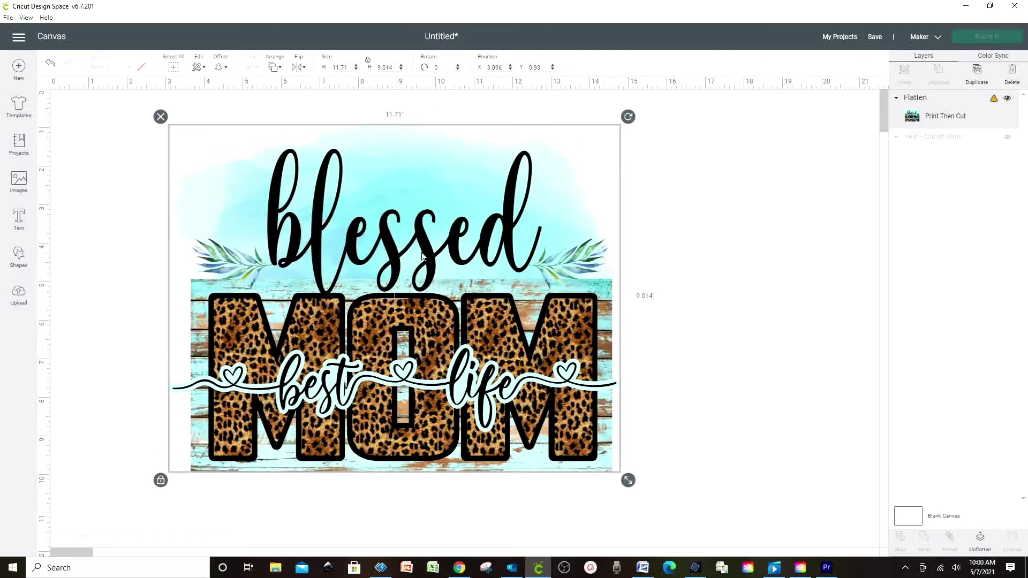
left_click(675, 321)
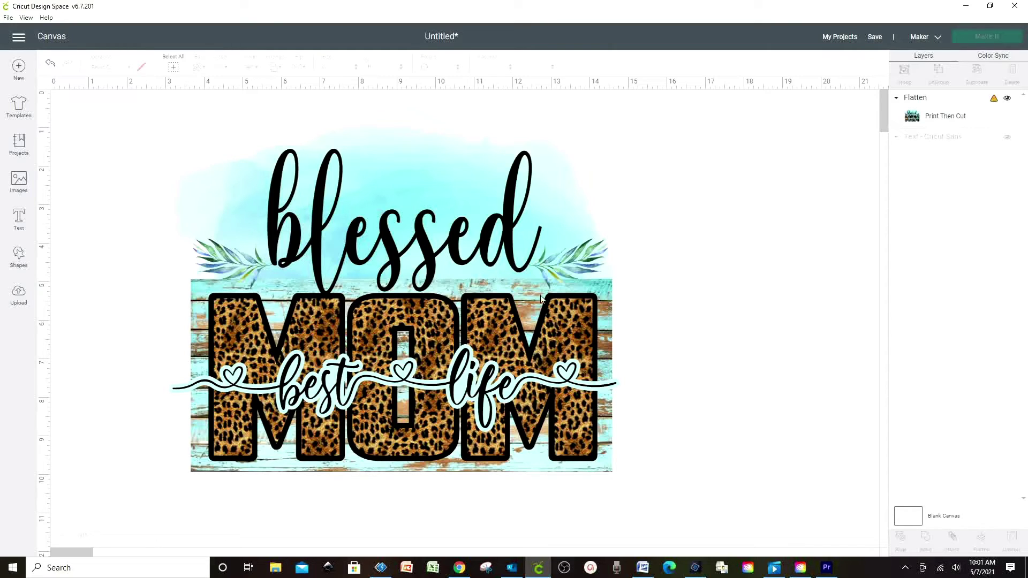
Resize the flattened design to 9.25 in wide by 6.75 in high with its proportions unlocked.
left_click(396, 296)
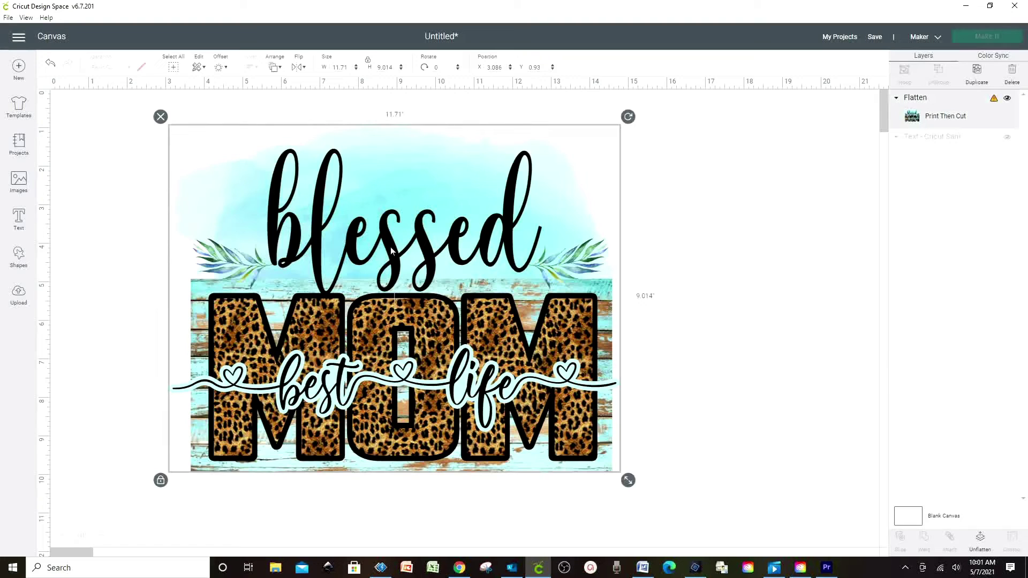
left_click(348, 67)
type("9")
left_click(371, 68)
type("6")
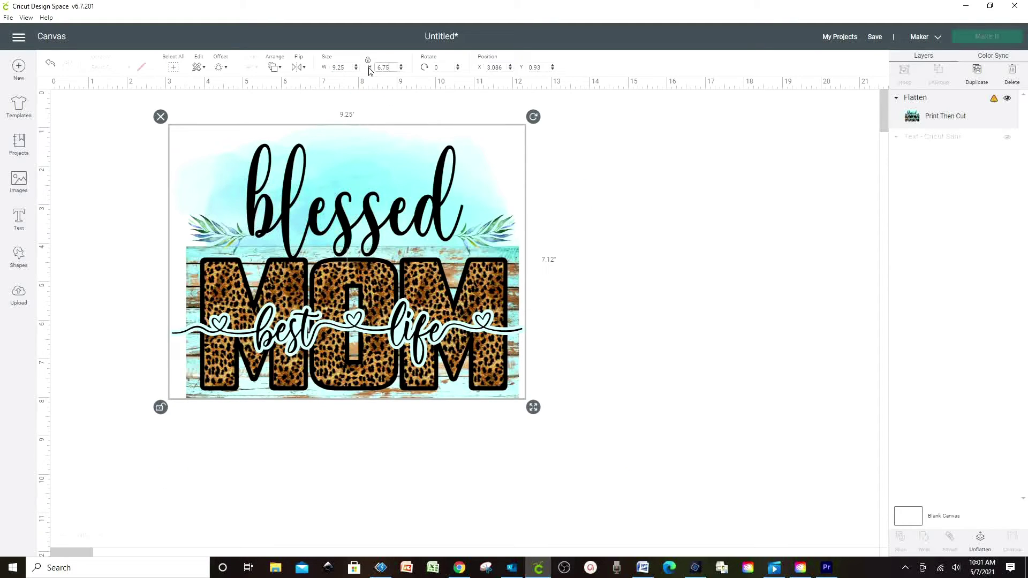
type(".75")
key("Return")
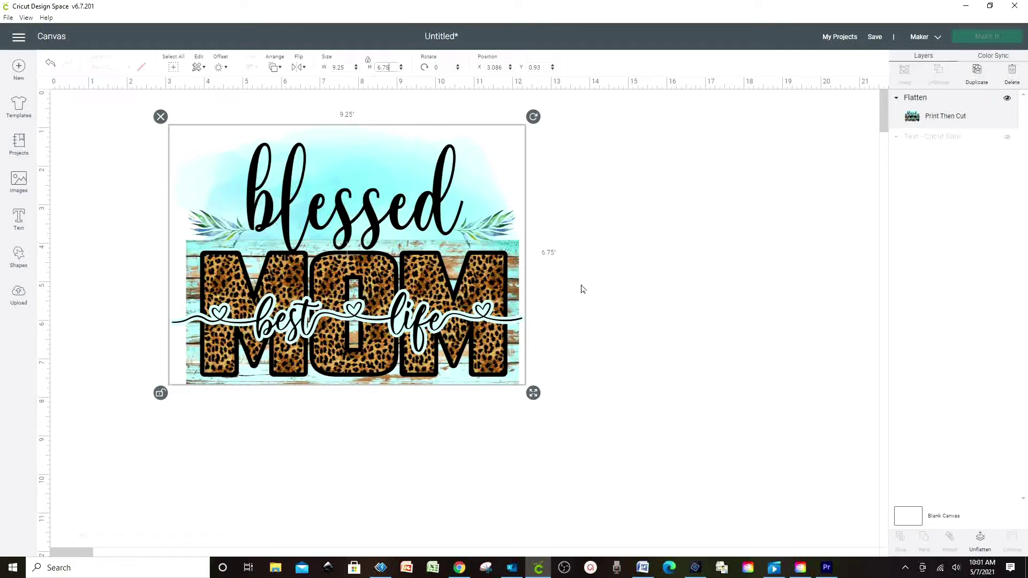
left_click(599, 330)
left_click(485, 329)
left_click(692, 276)
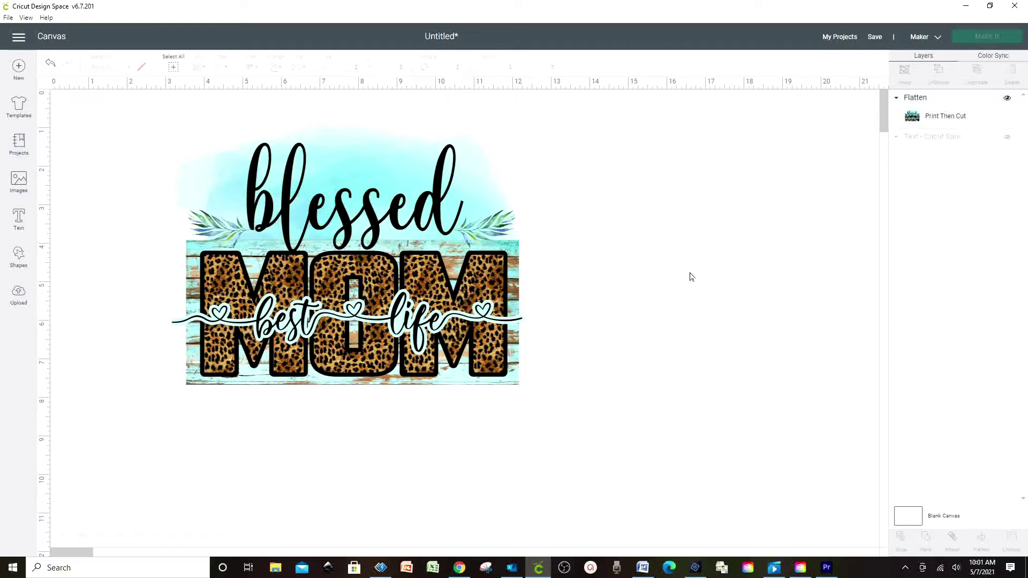
Shift the resized design slightly down and to the right on the canvas and leave it selected.
left_click(474, 317)
left_click_drag(434, 279, 443, 285)
left_click(634, 307)
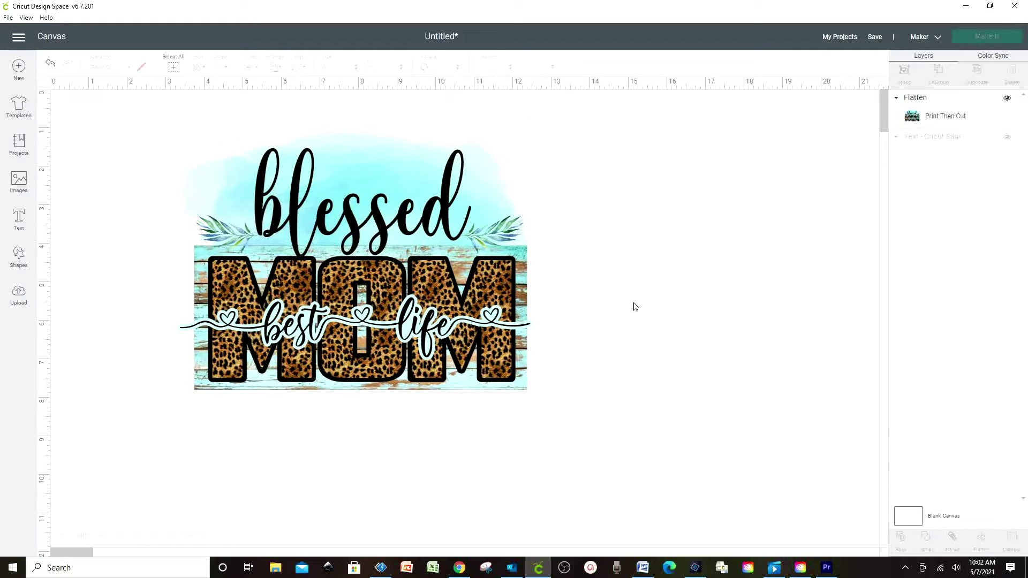
left_click(465, 292)
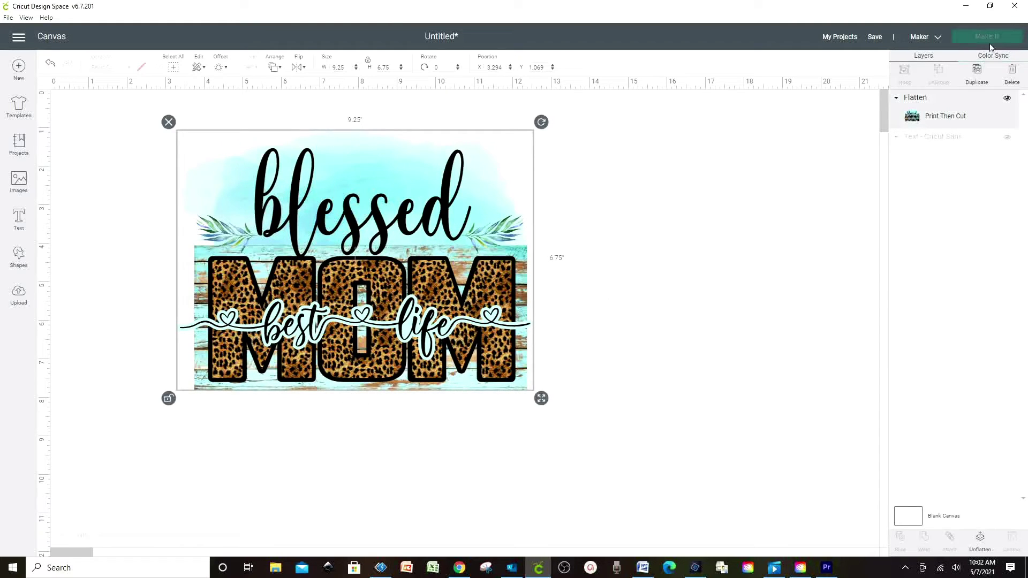
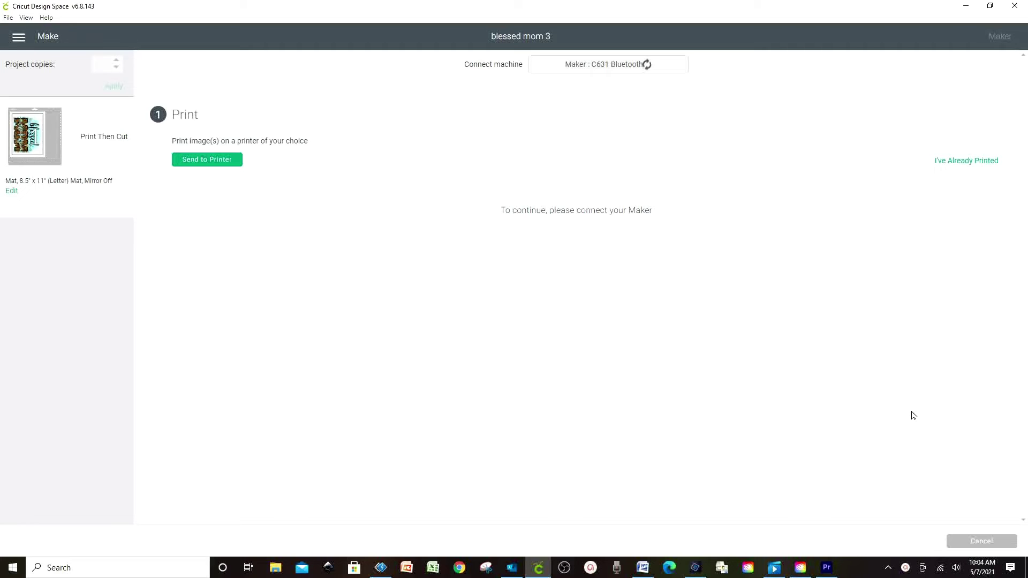
Output the design through Microsoft Print to PDF with bleed turned off, saving it as "blessed mom3" in the Designs in CDS folder.
left_click(192, 163)
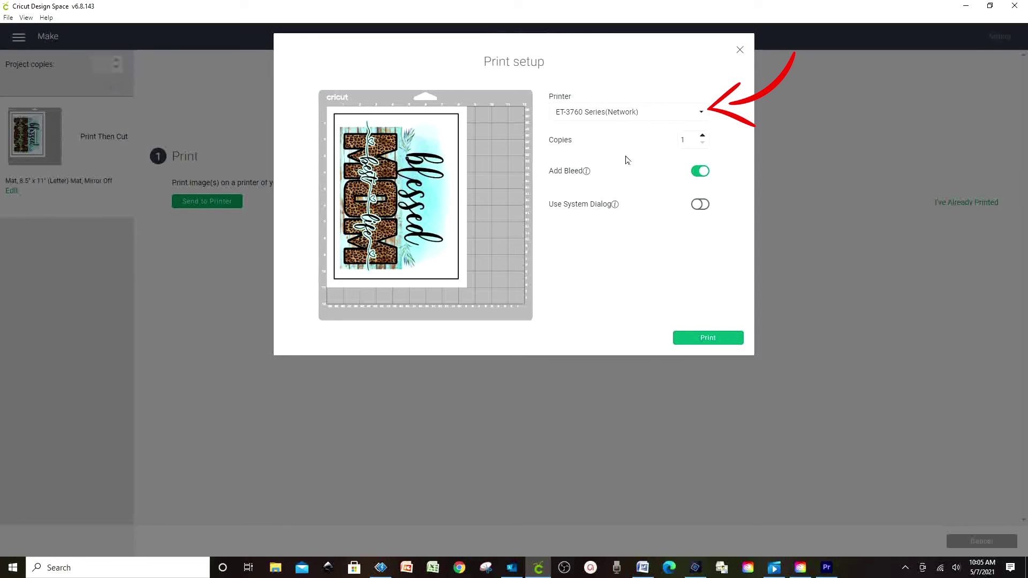
left_click(635, 118)
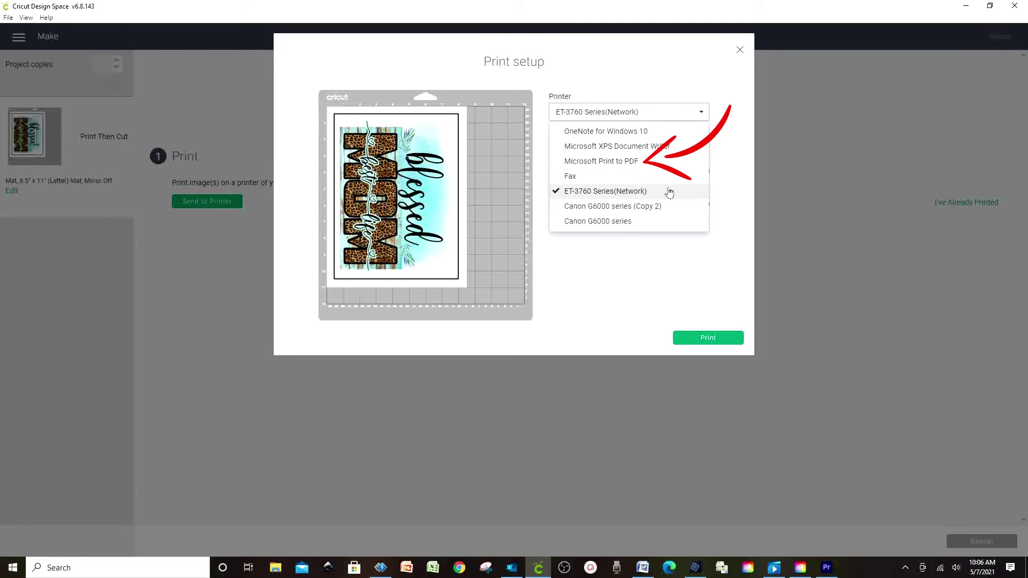
left_click(657, 162)
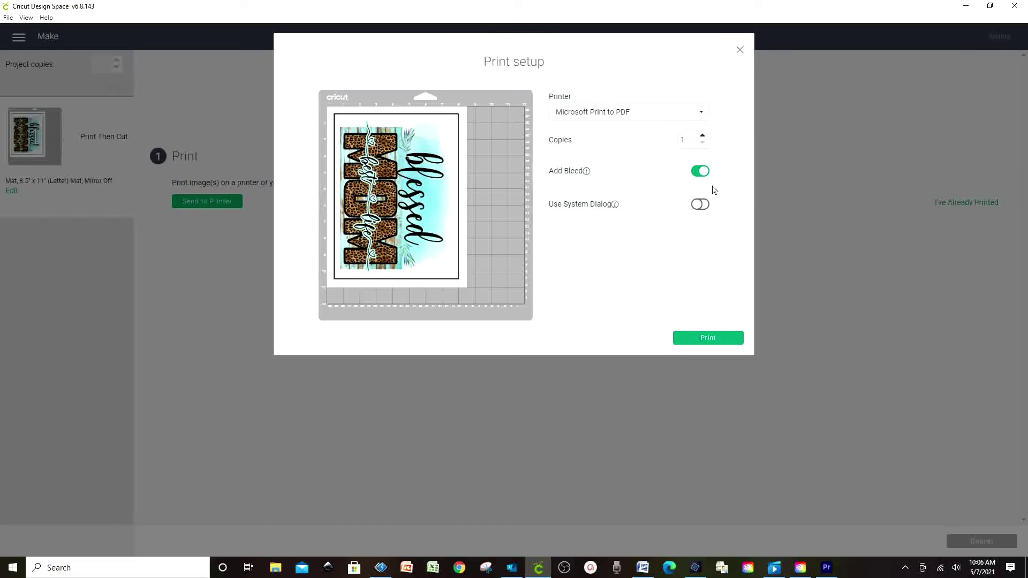
left_click(702, 173)
left_click(718, 341)
type("blessed mom")
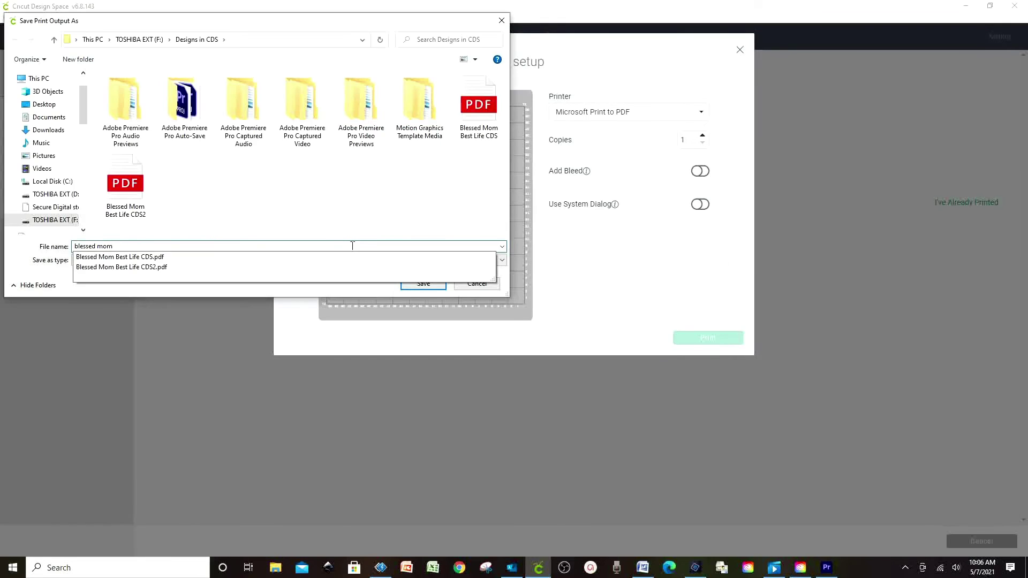
key("Return")
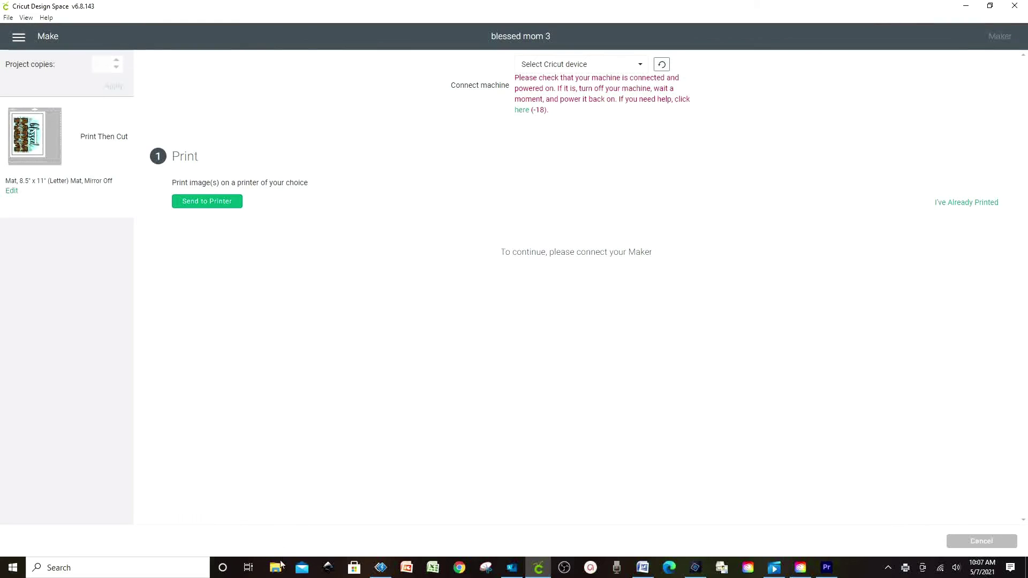
Open the saved "blessed mom3" PDF from File Explorer to check it, dismiss the restore-pages prompt, and return to Cricut Design Space.
left_click(274, 568)
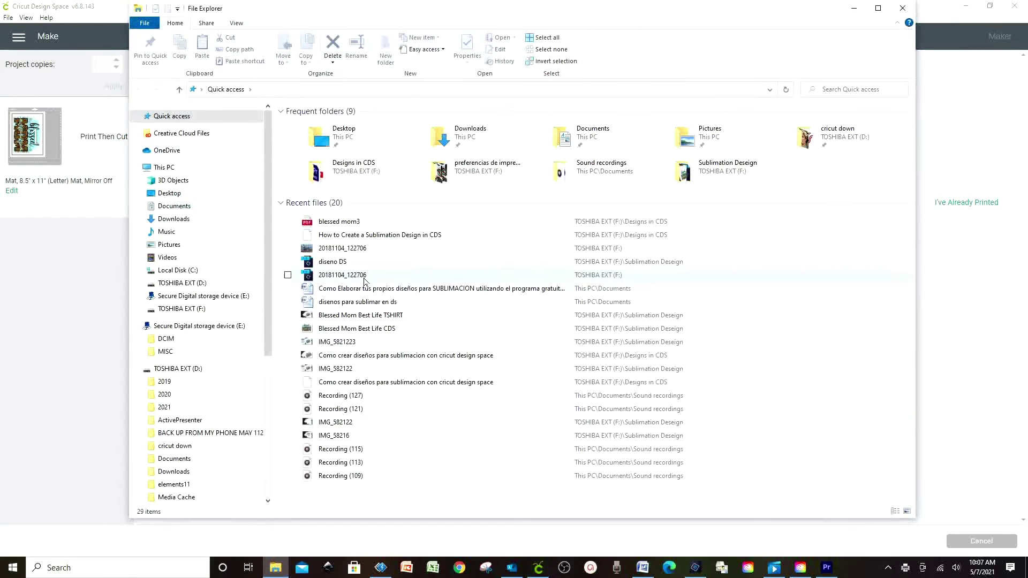
left_click(352, 226)
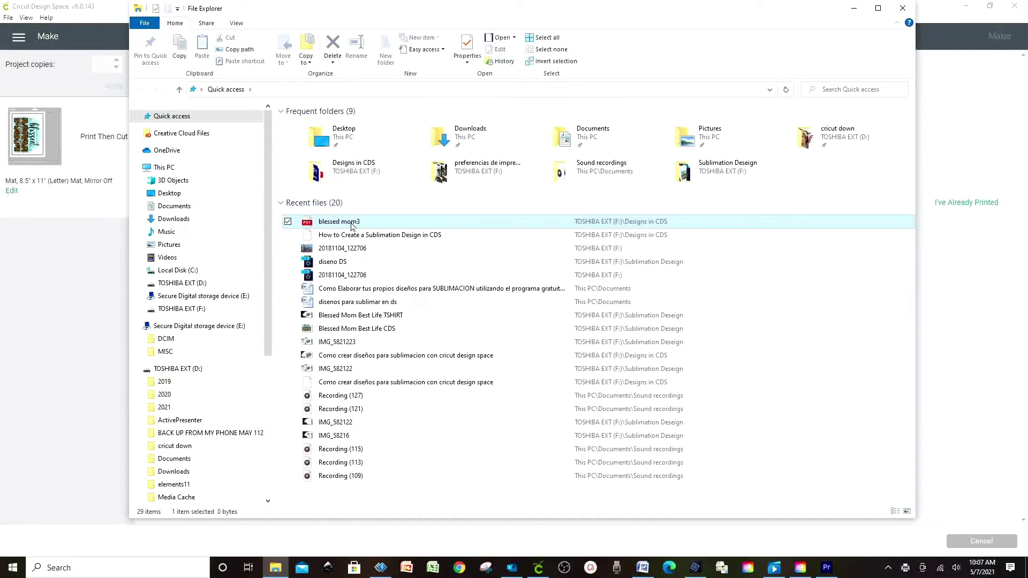
double_click(351, 226)
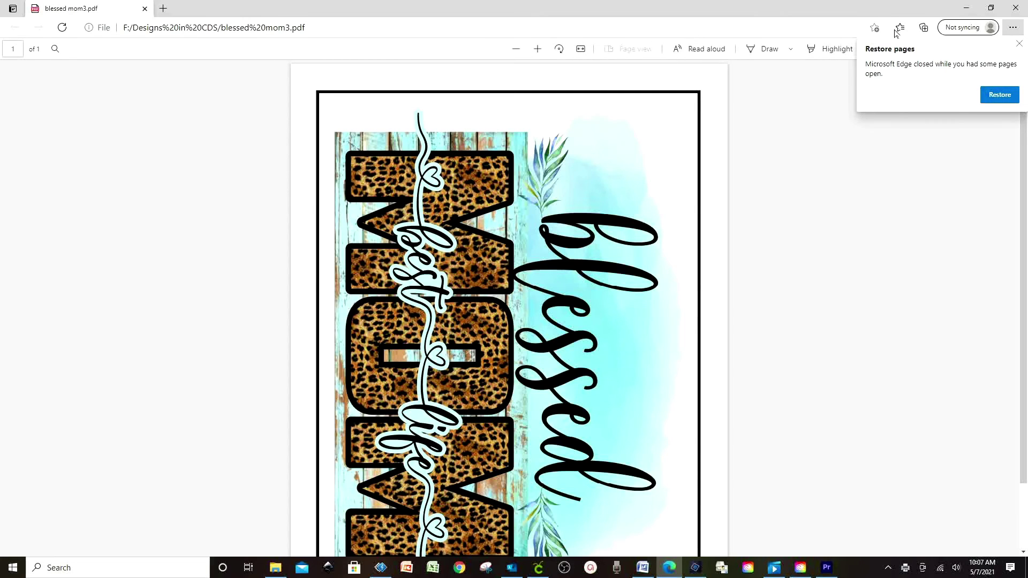
left_click(1020, 44)
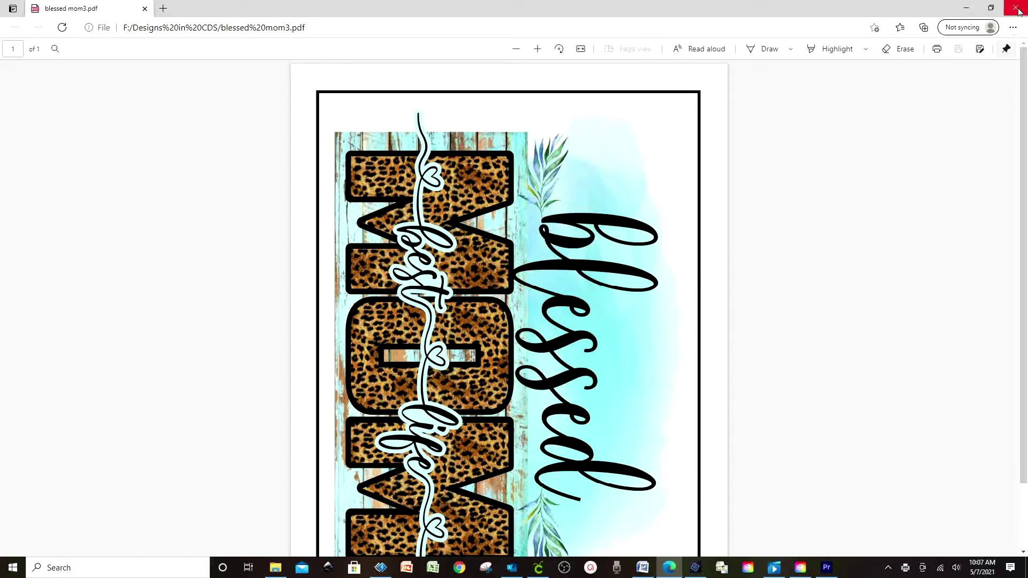
left_click(538, 568)
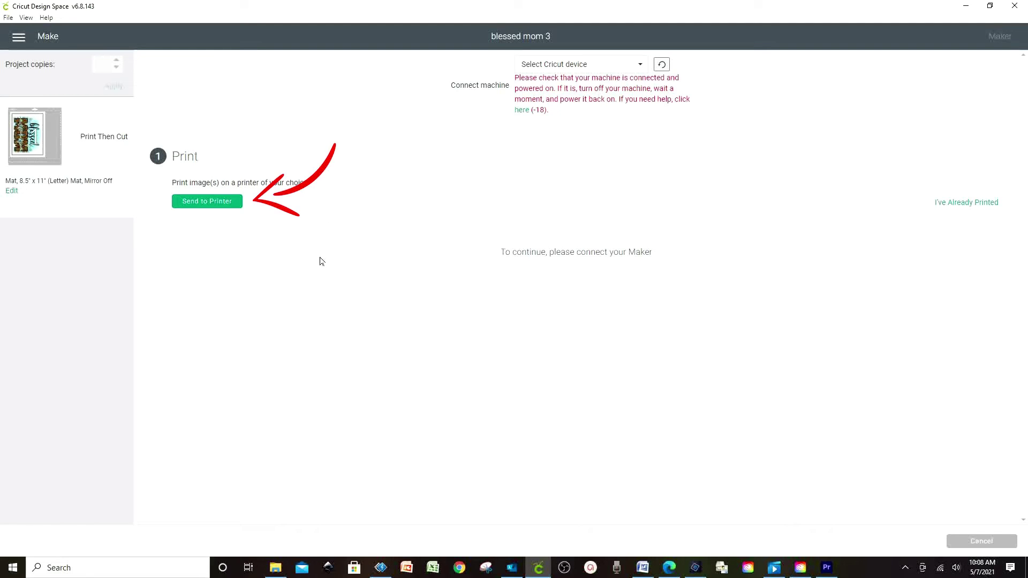
Set up a paper print on the ET-3760 Series(Network) printer with bleed off and the system dialog enabled.
left_click(230, 208)
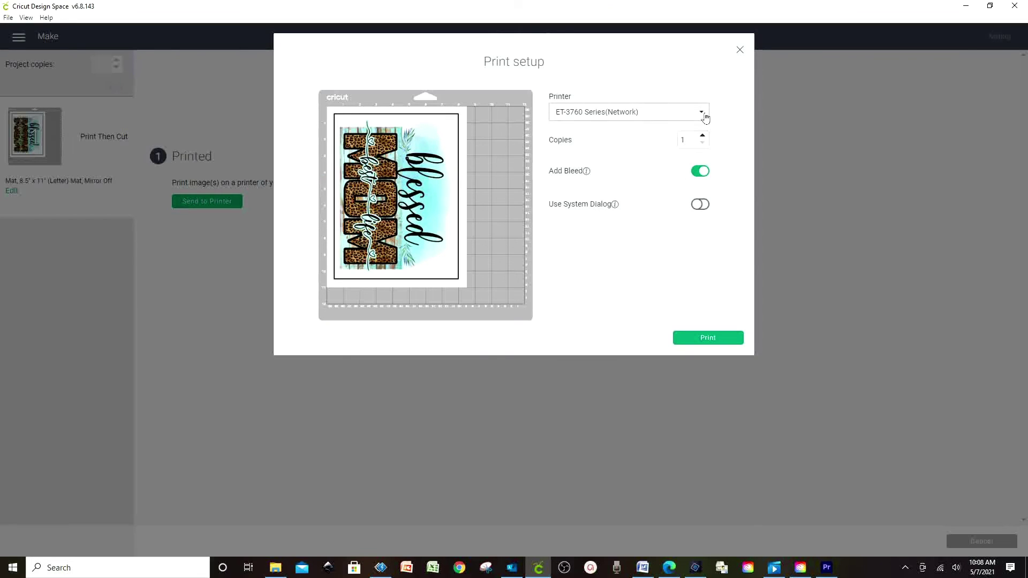
left_click(703, 113)
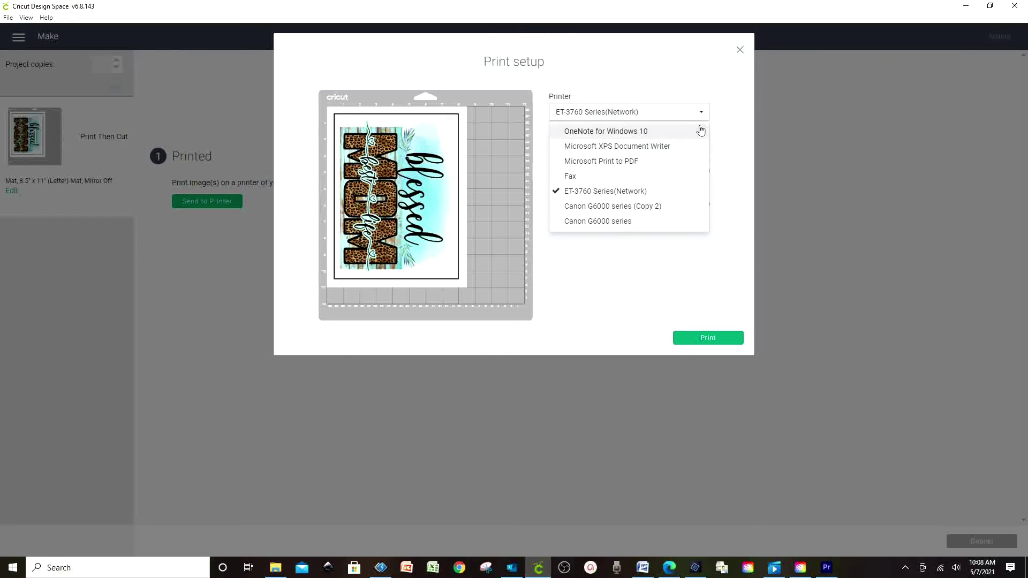
left_click(645, 196)
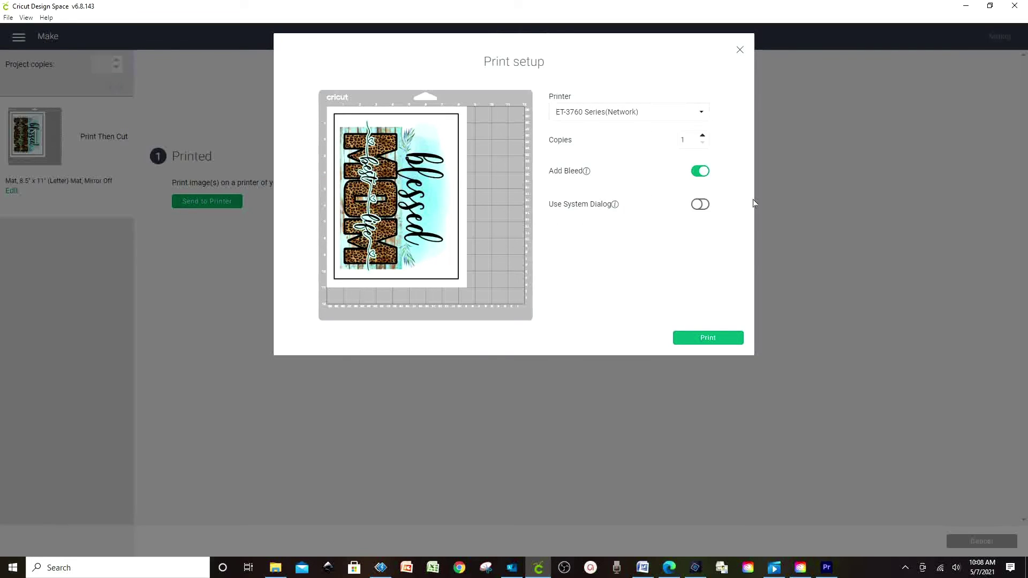
left_click(704, 175)
left_click(700, 206)
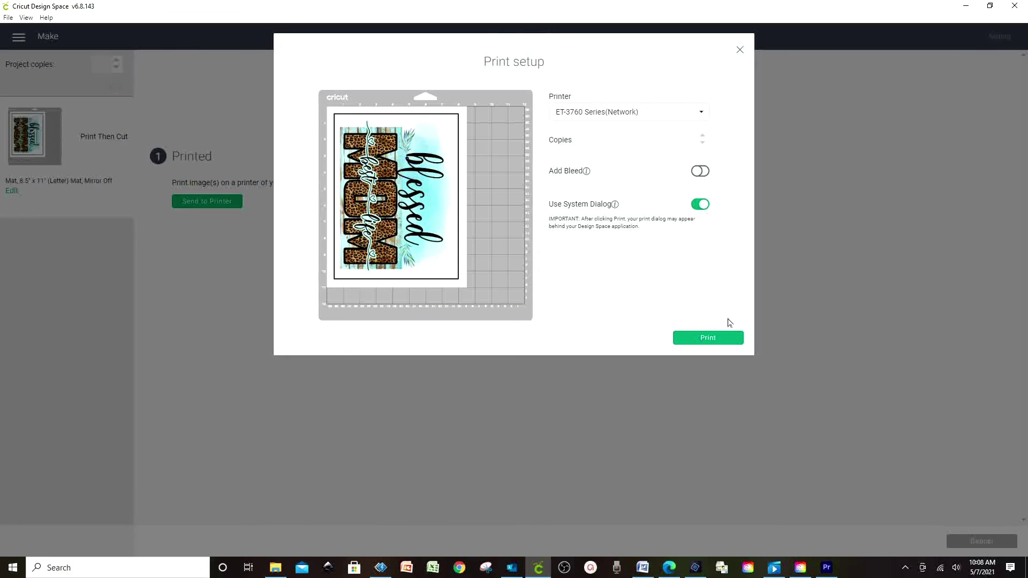
Send one copy of the design to the ET-3760 Series(Network) printer through the system print dialog.
left_click(718, 341)
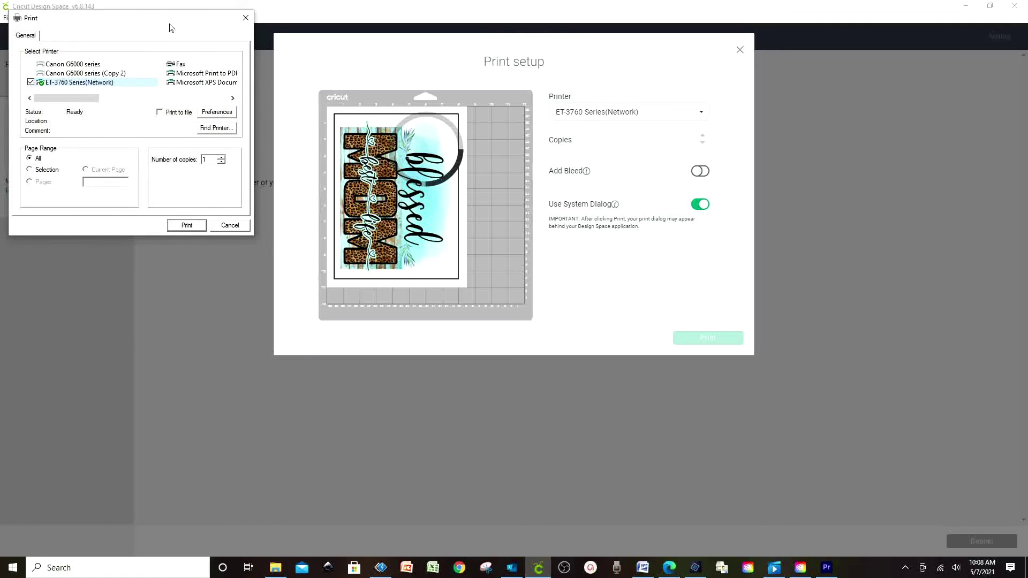
left_click_drag(168, 18, 203, 86)
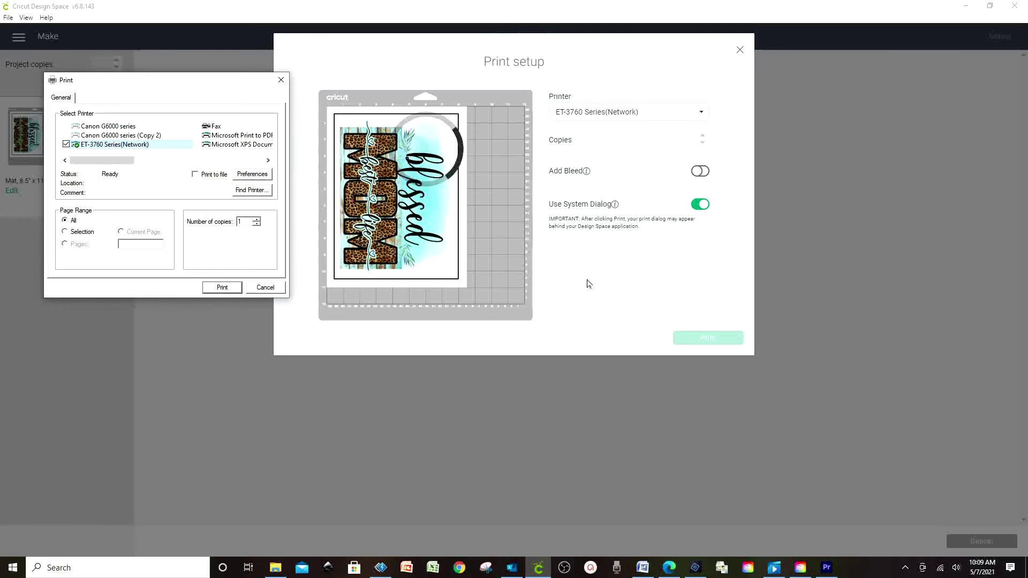
left_click(230, 288)
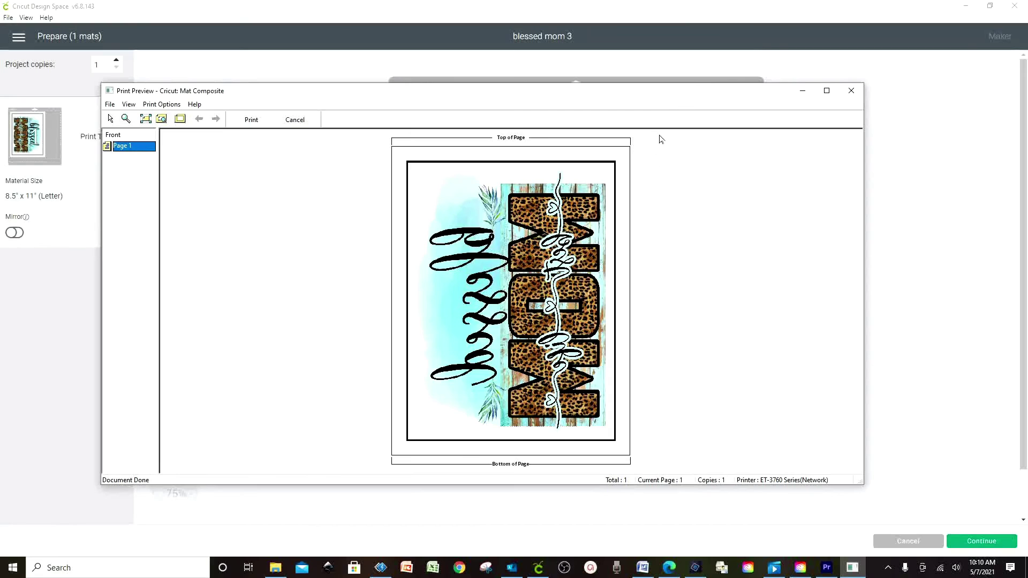